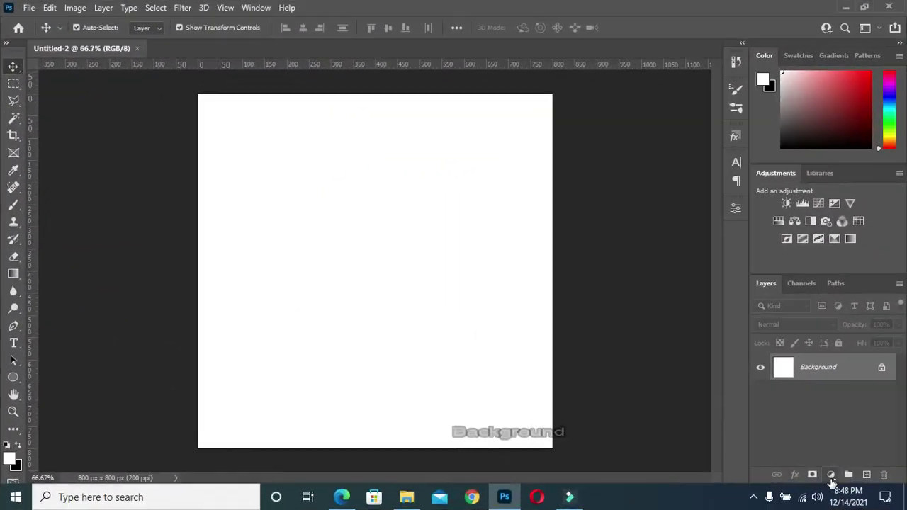
Add a Gradient Fill layer above the white background and open its gradient colours
click(831, 474)
click(824, 258)
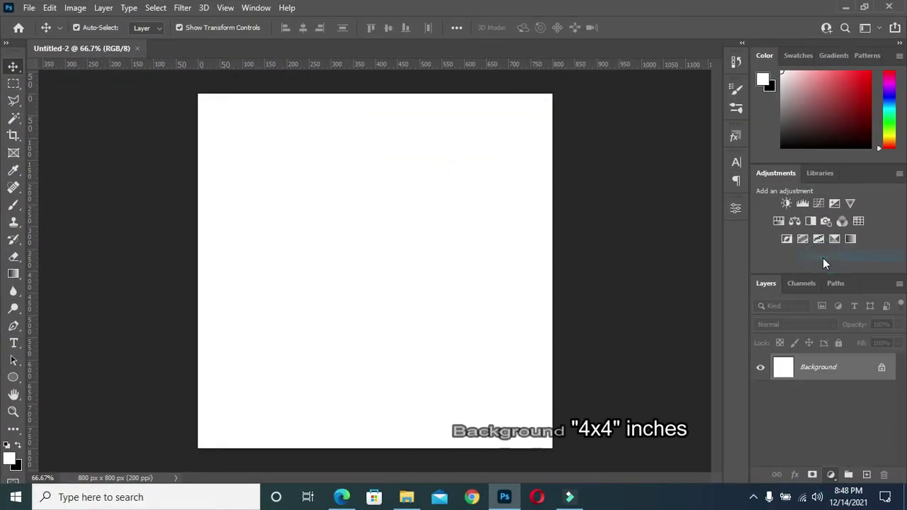
click(732, 277)
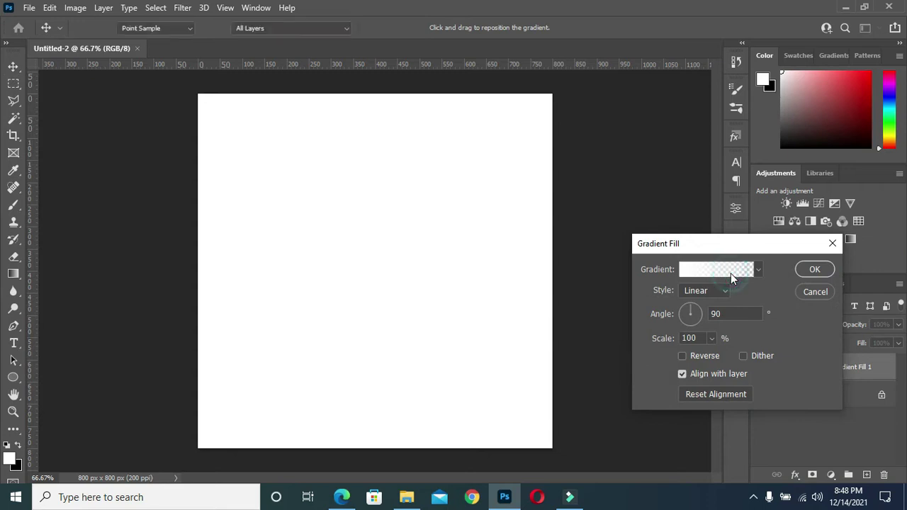
Set the left gradient stop to dark red 560101 and add a dark red middle stop
click(589, 308)
click(650, 363)
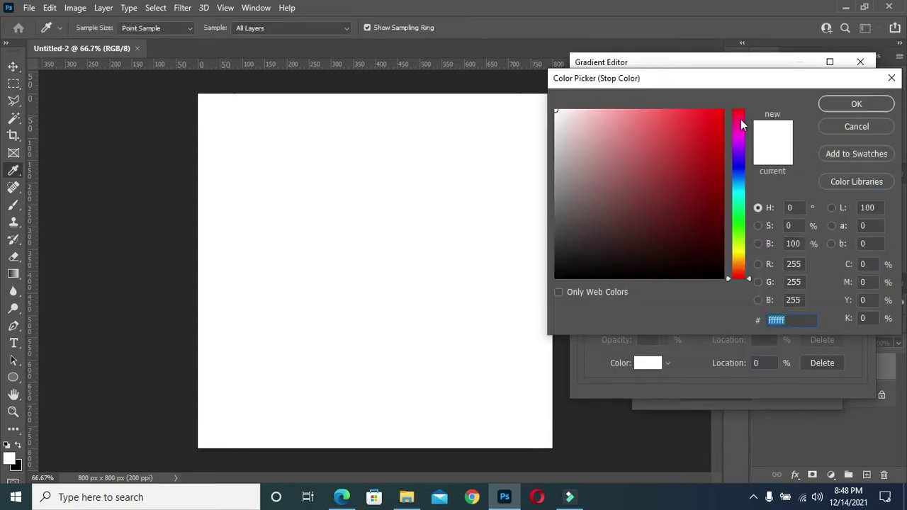
drag(723, 223, 729, 213)
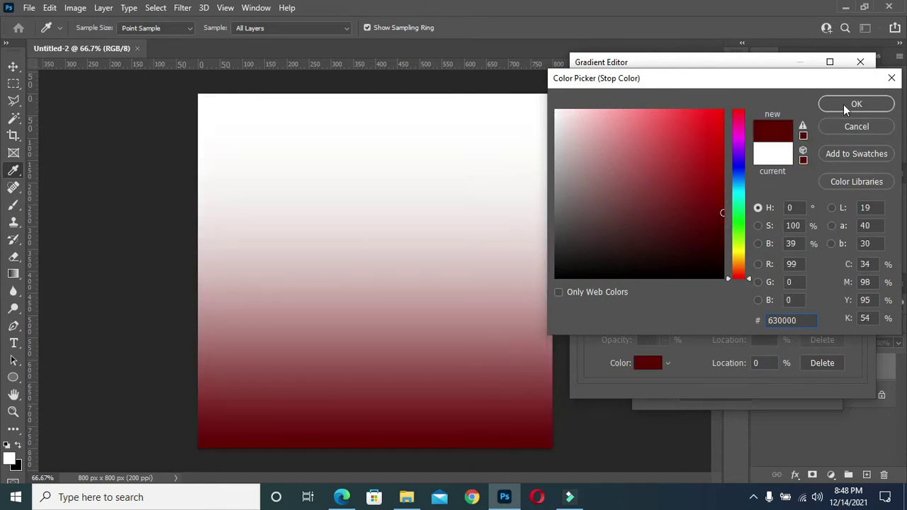
drag(723, 215, 721, 222)
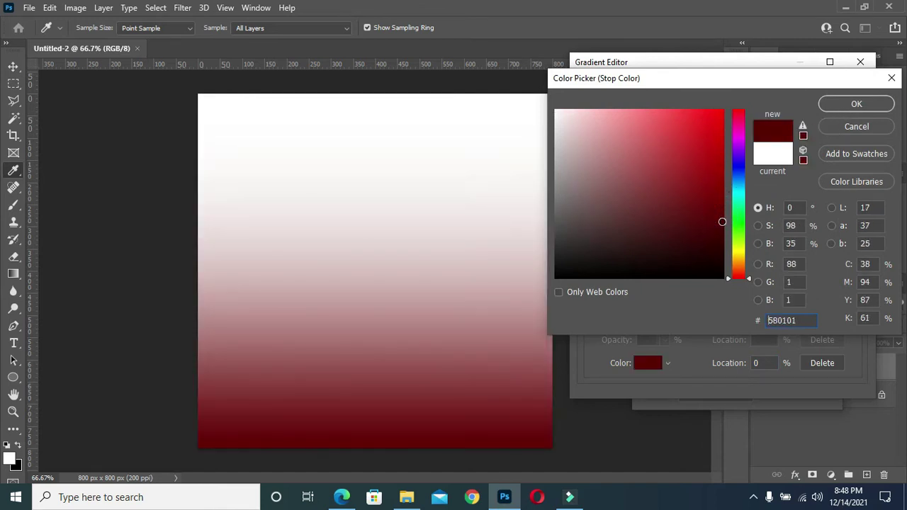
click(872, 105)
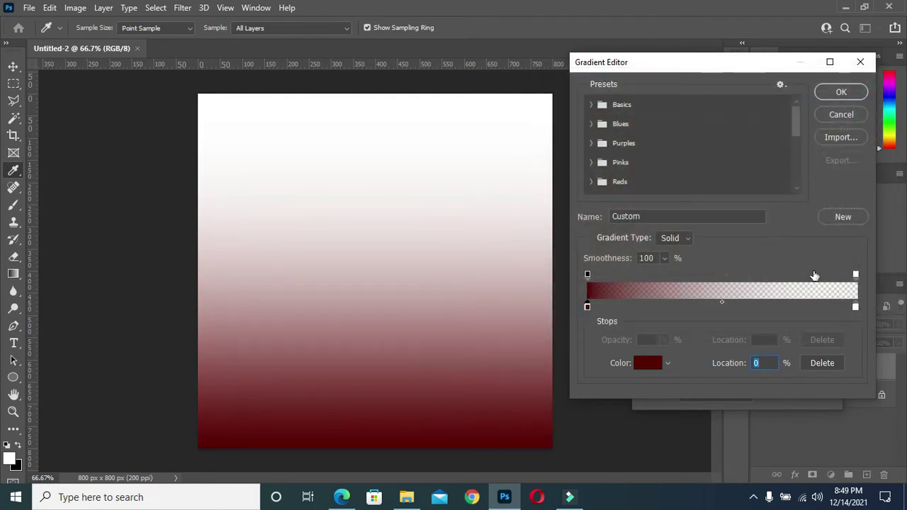
click(726, 308)
click(645, 364)
click(858, 104)
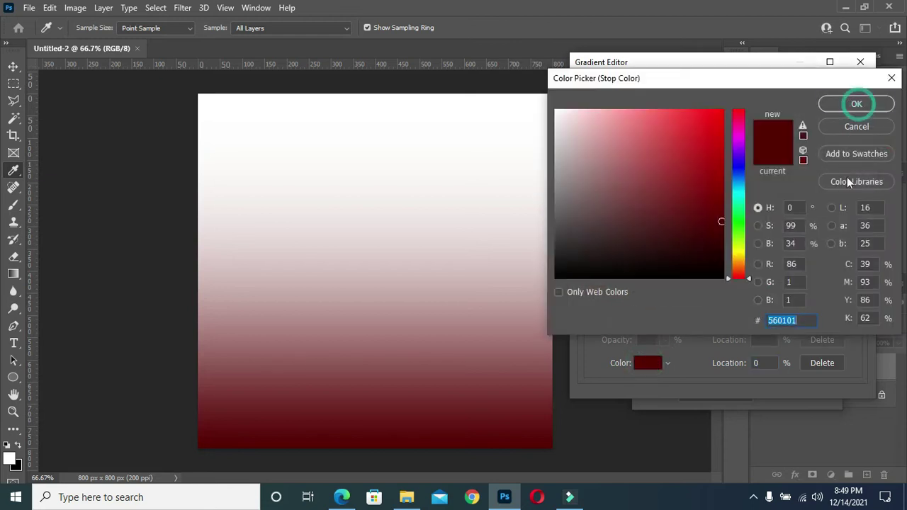
click(855, 105)
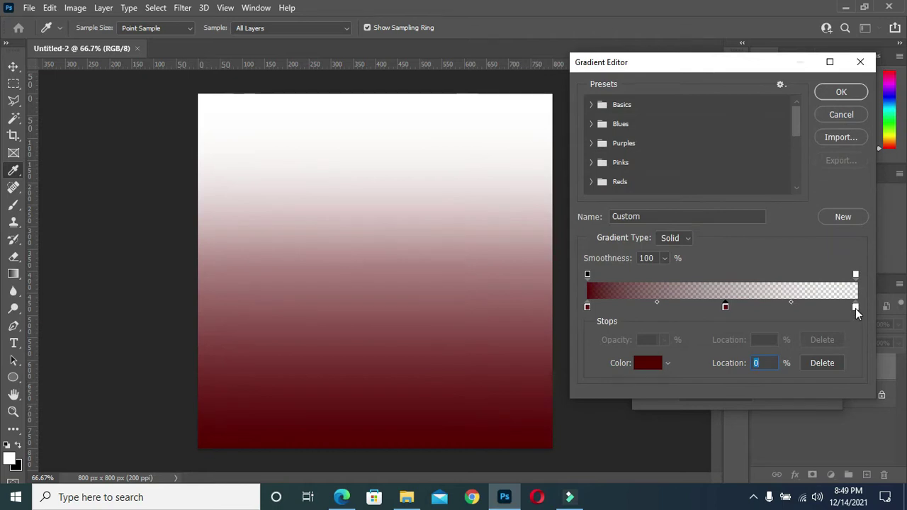
Make the right stop a fully opaque brighter red 9d0101 and apply the gradient
click(856, 307)
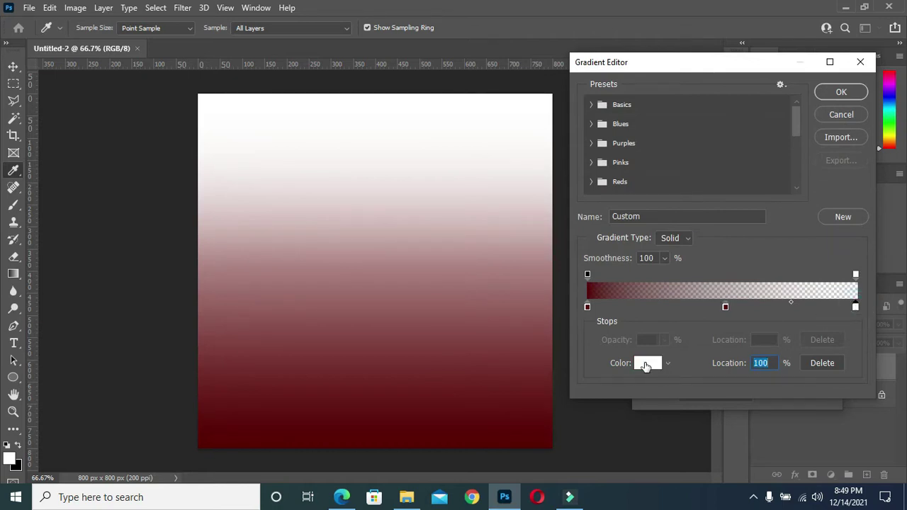
click(646, 363)
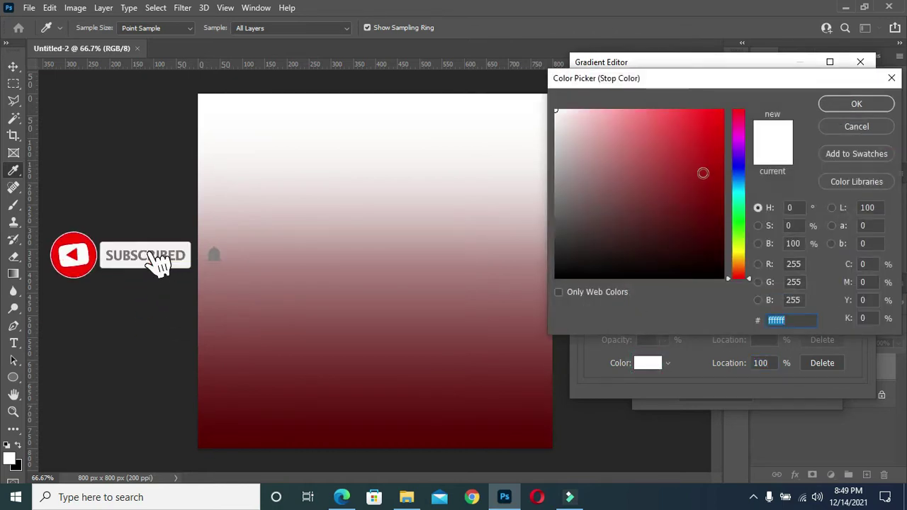
click(723, 174)
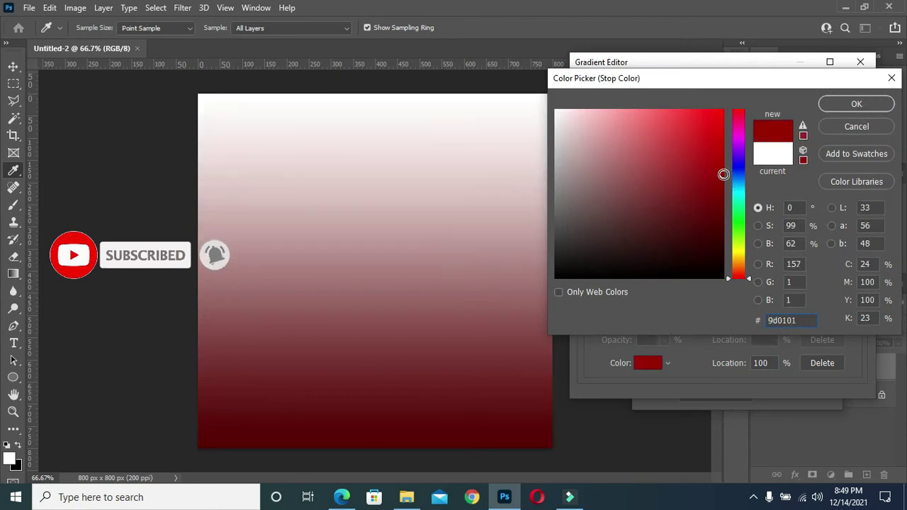
click(862, 109)
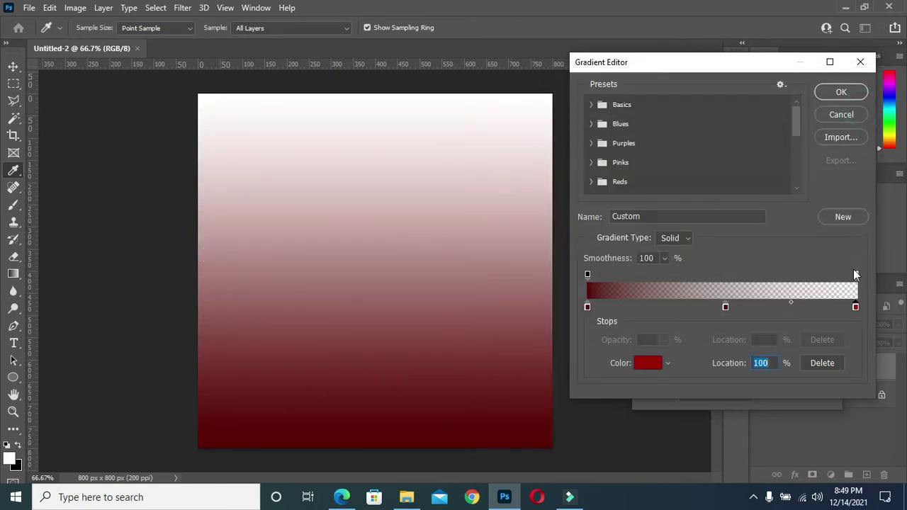
click(856, 274)
drag(610, 340, 688, 344)
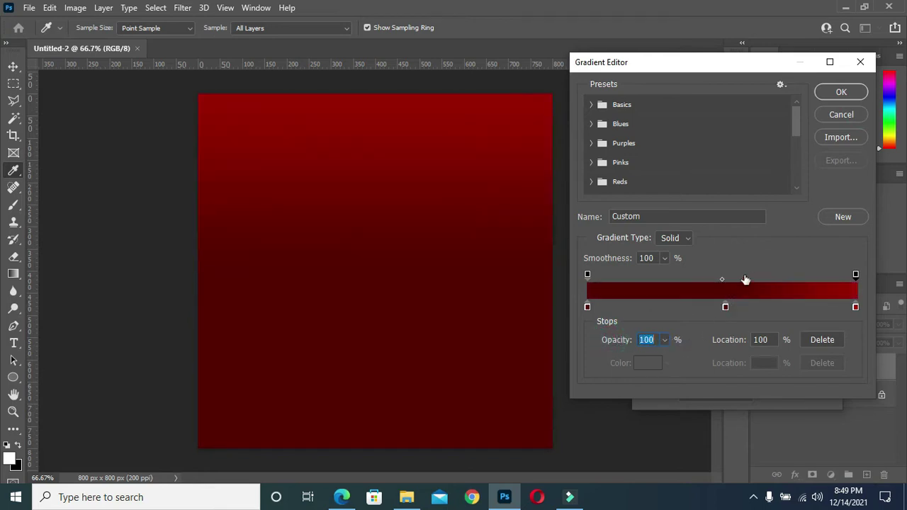
click(842, 93)
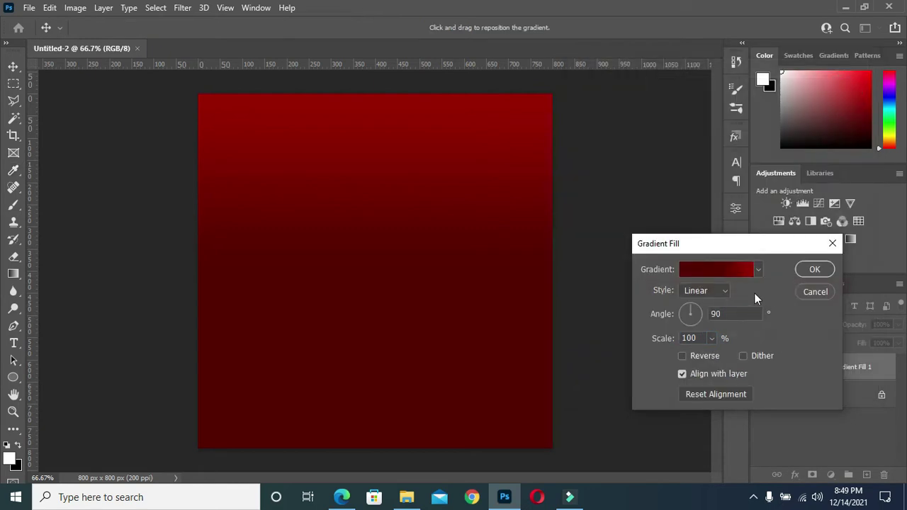
Make the gradient a reversed radial at 248% scale, then reopen its colour stops
click(712, 293)
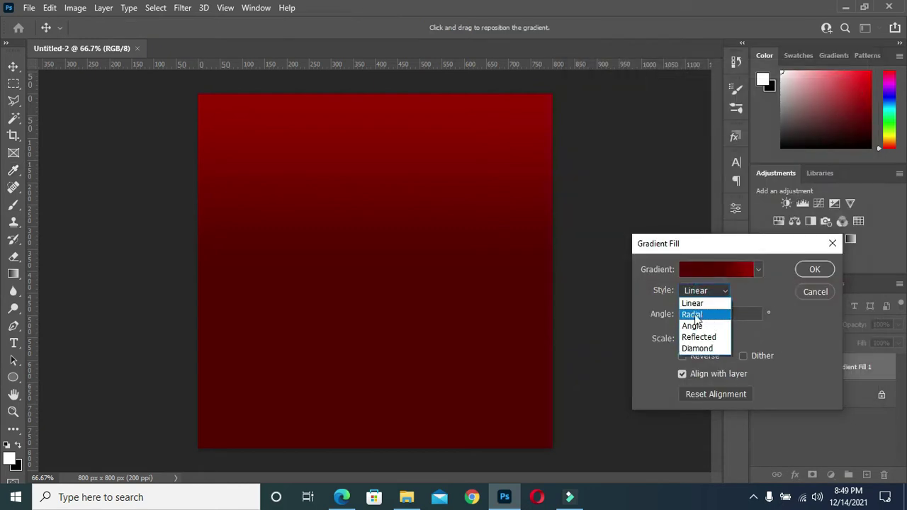
click(693, 315)
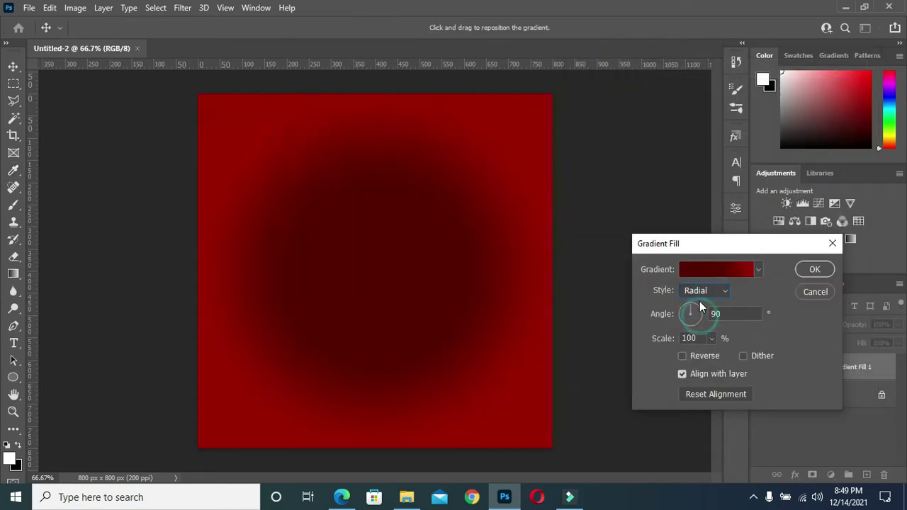
click(683, 356)
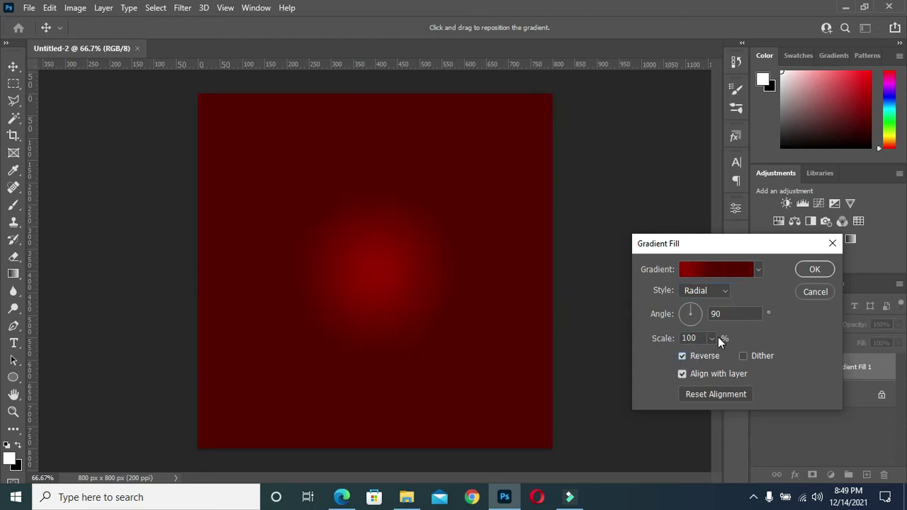
mouse_move(668, 338)
mouse_down()
mouse_move(702, 340)
mouse_move(664, 341)
mouse_up()
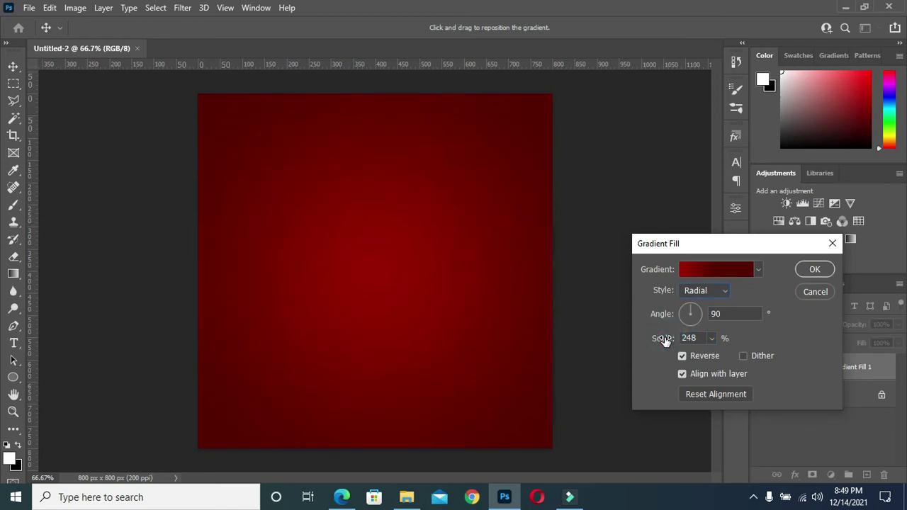
click(709, 270)
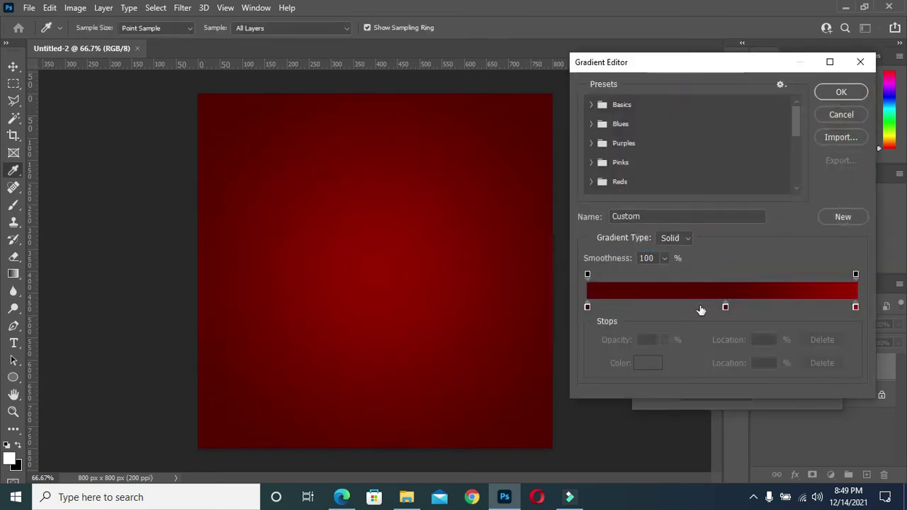
Adjust the left gradient stop to 510101 and the middle stop to 510000
click(587, 307)
click(648, 362)
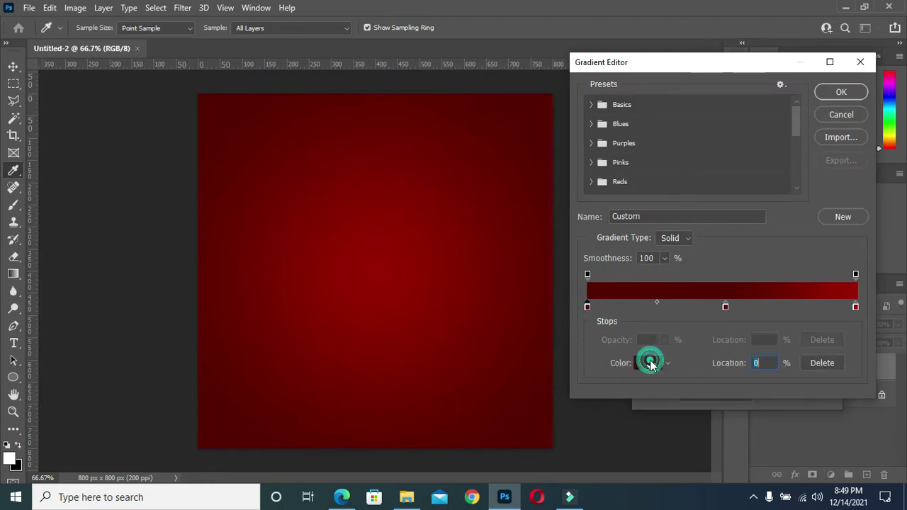
drag(721, 224, 723, 229)
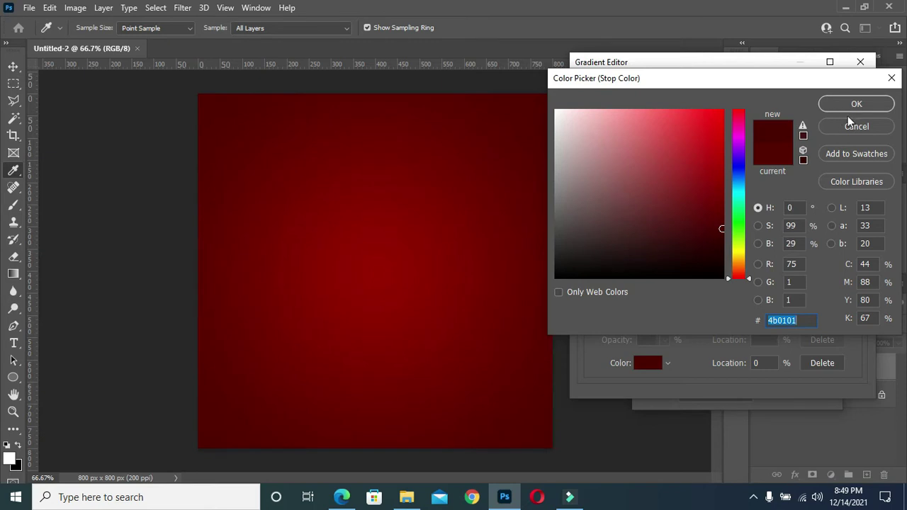
click(721, 225)
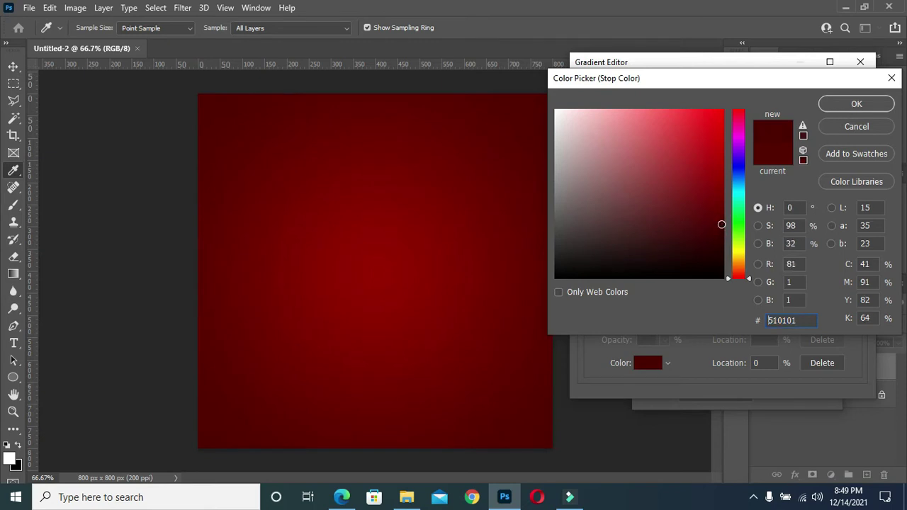
click(829, 103)
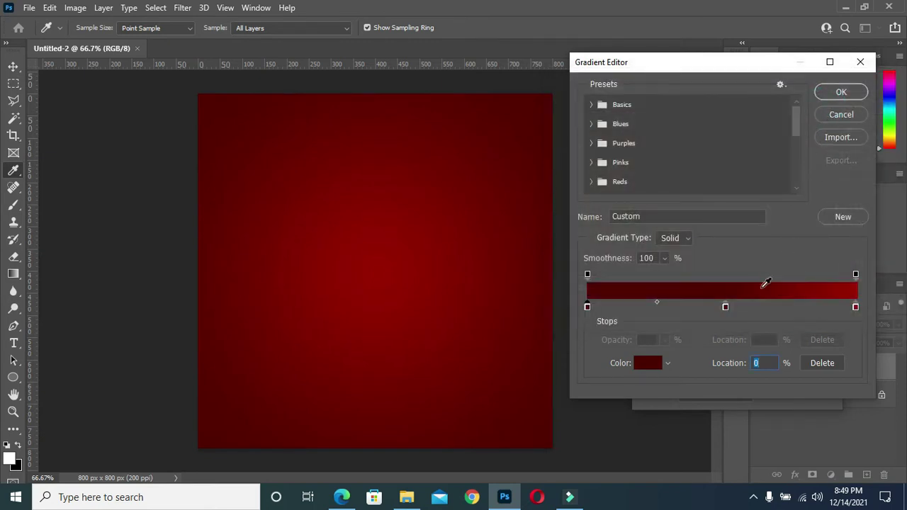
click(725, 307)
click(659, 363)
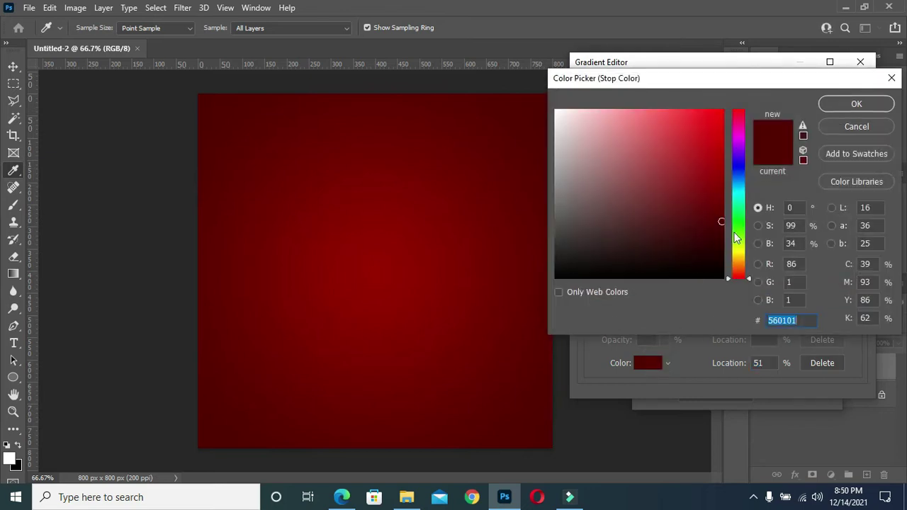
click(722, 225)
click(866, 105)
click(847, 86)
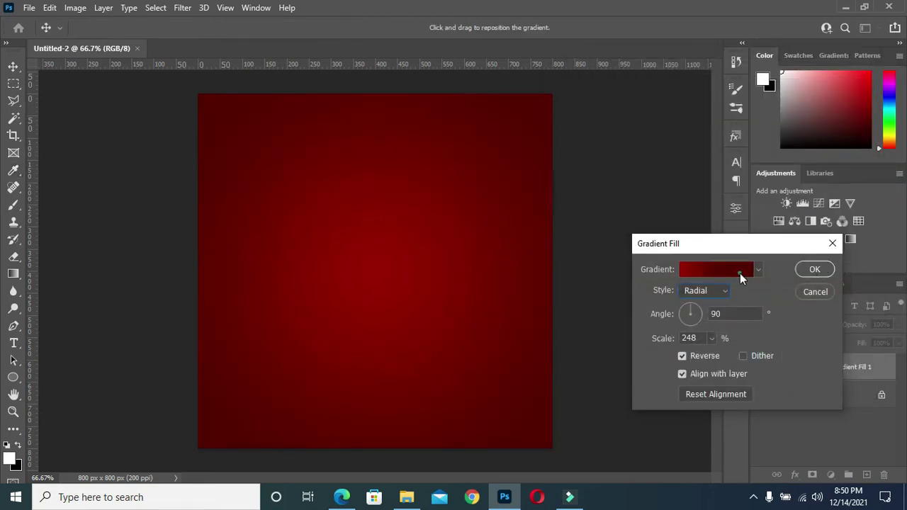
Brighten the right stop's red slightly and commit the radial red gradient fill
click(740, 275)
click(856, 308)
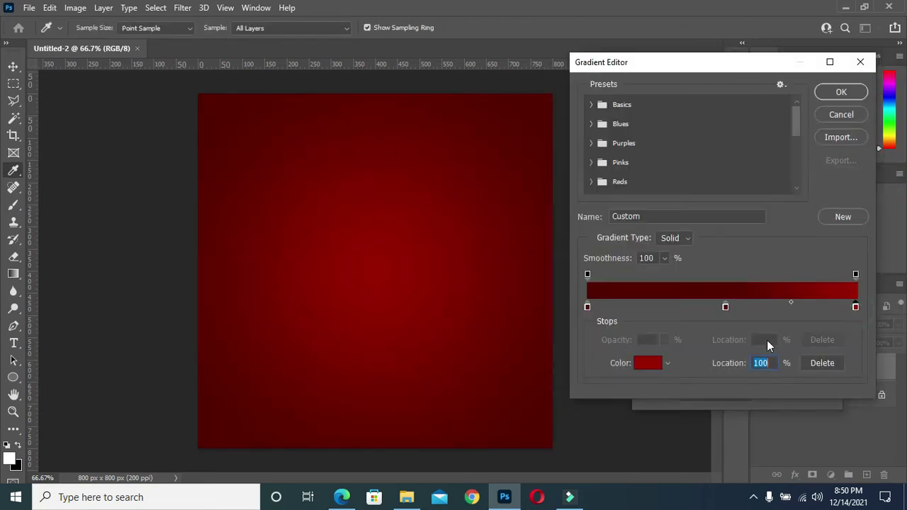
click(646, 363)
click(723, 168)
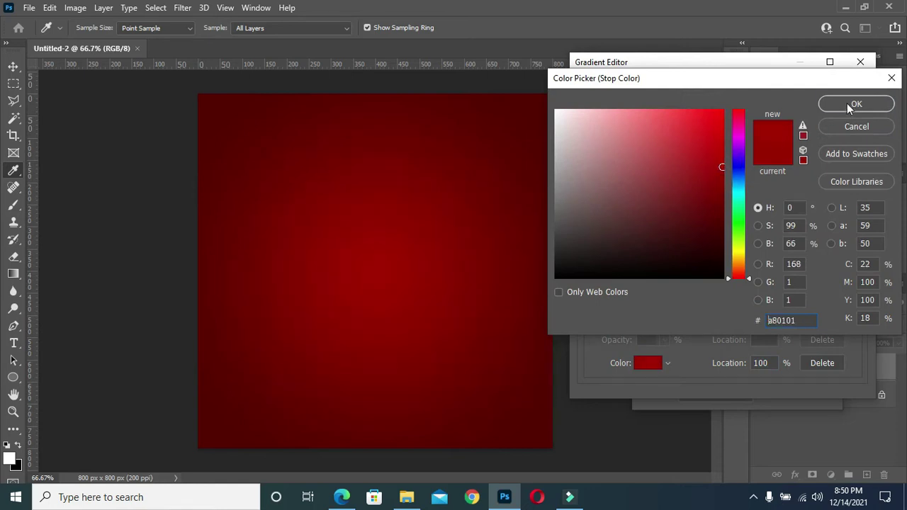
click(846, 107)
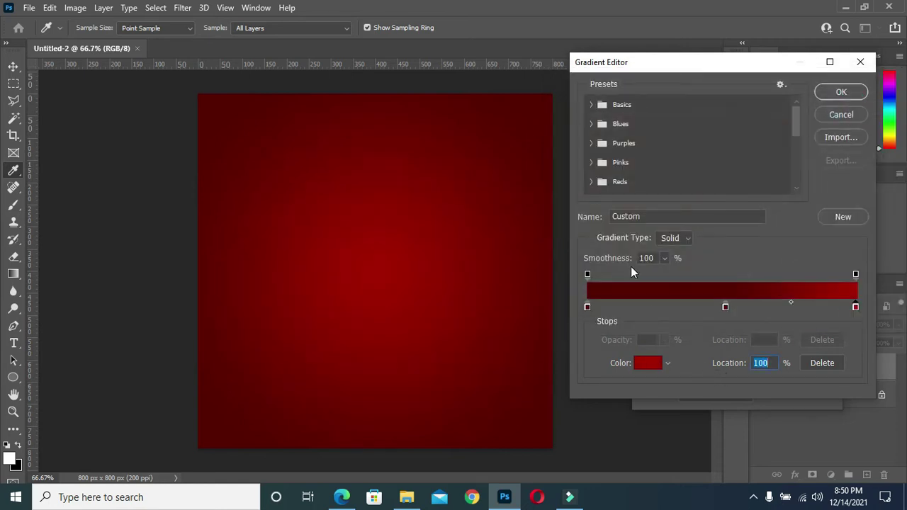
click(837, 97)
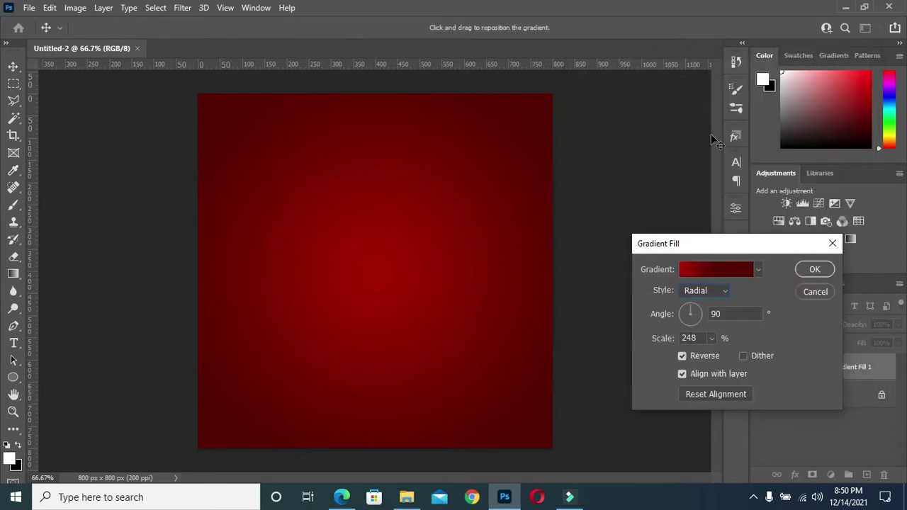
click(815, 269)
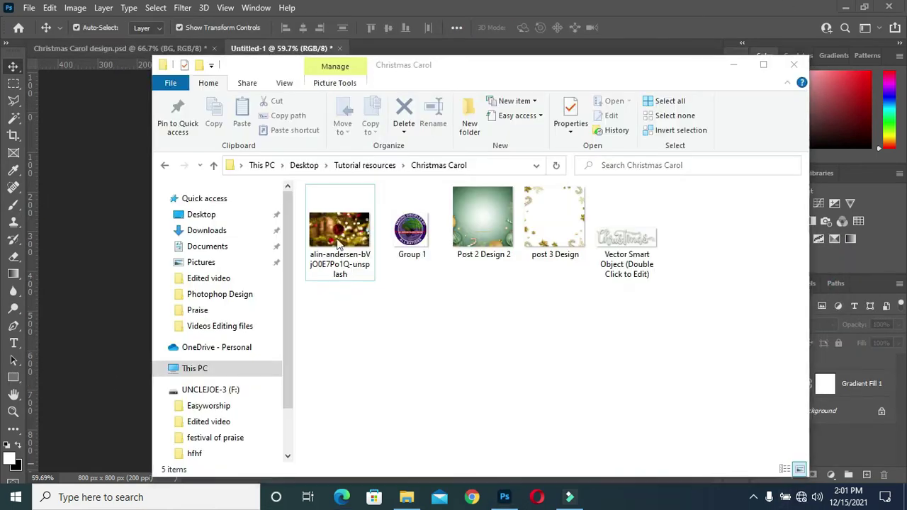
Drag the ornament photo from the Christmas Carol folder onto the poster canvas
click(349, 237)
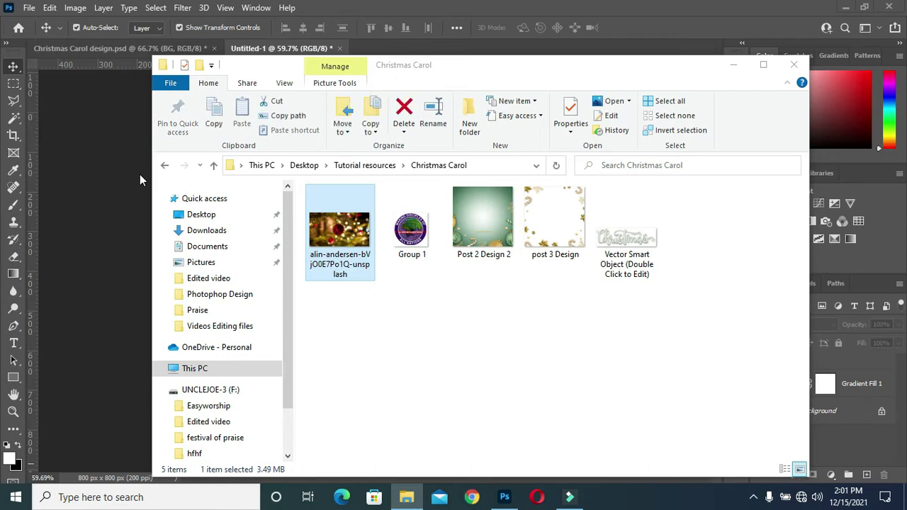
drag(349, 236, 119, 287)
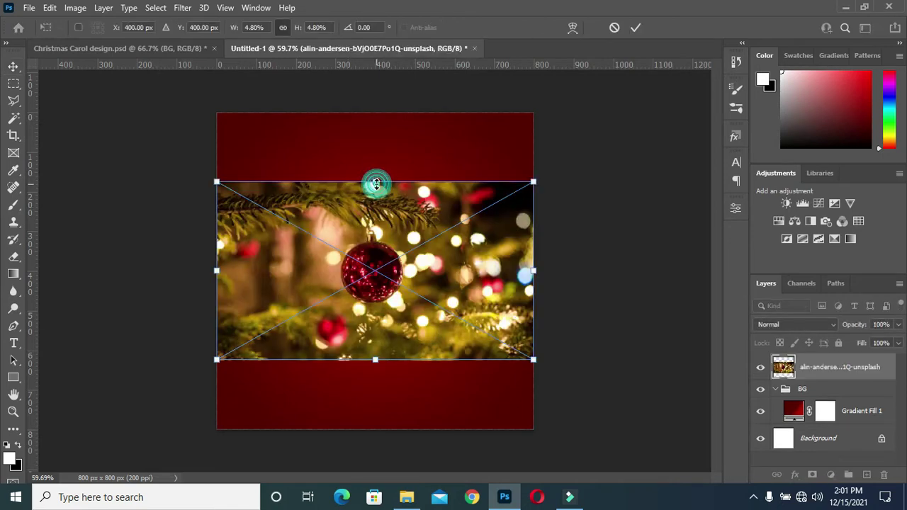
Scale the ornament photo up to fill the canvas and shift it right of centre
drag(375, 181, 375, 101)
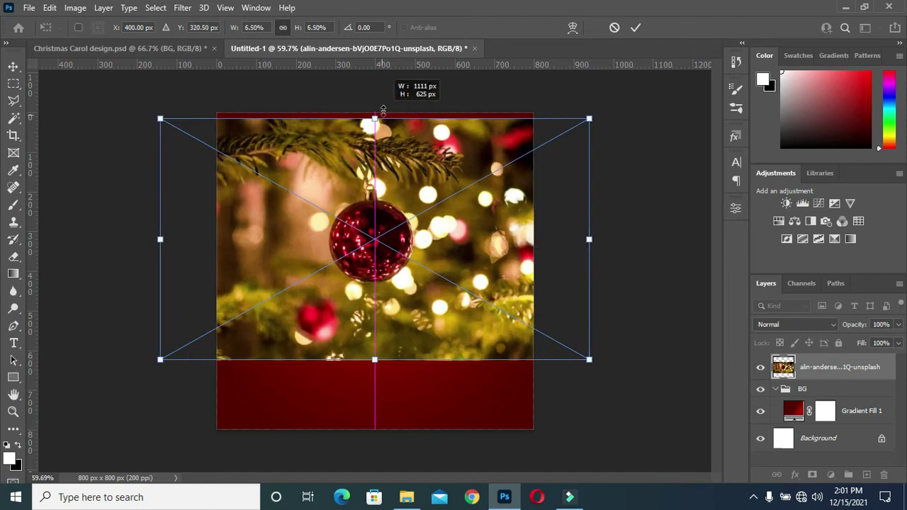
drag(375, 359, 373, 455)
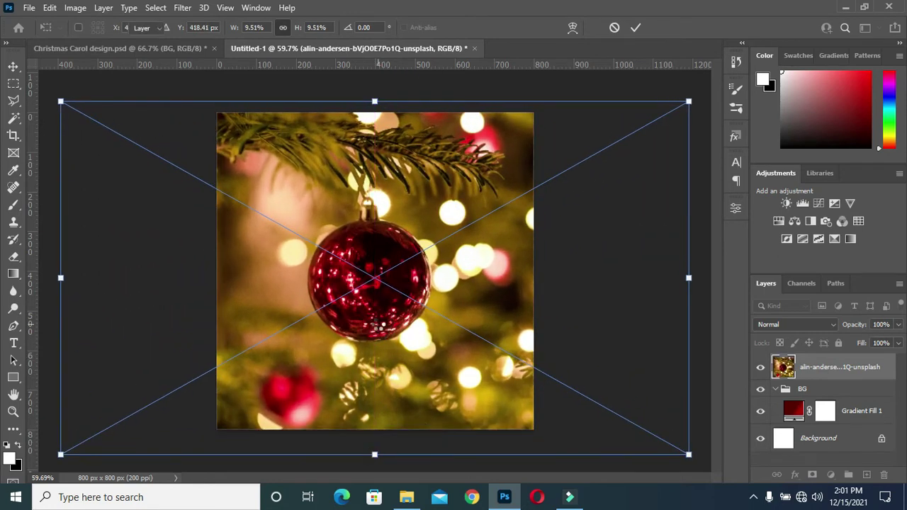
key(Return)
drag(365, 297, 460, 290)
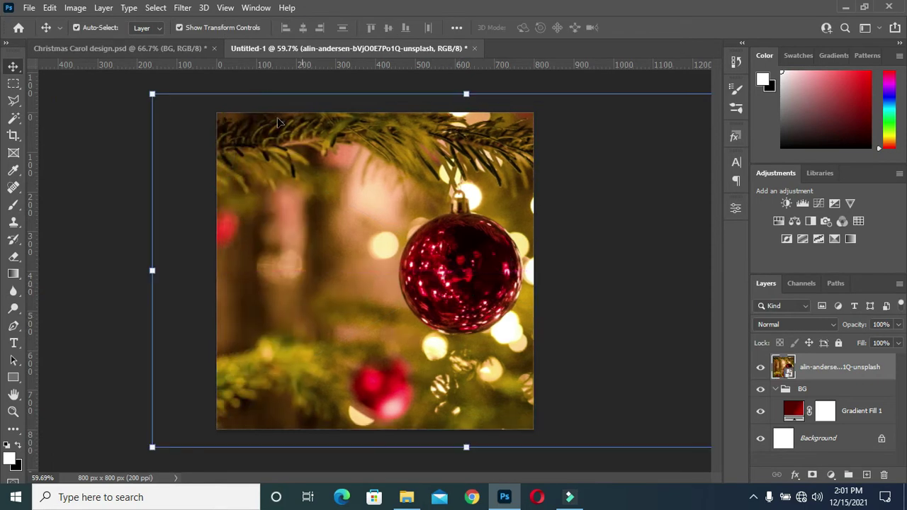
Apply a Gaussian Blur with radius 44.3 to the ornament photo
click(178, 8)
mouse_move(190, 178)
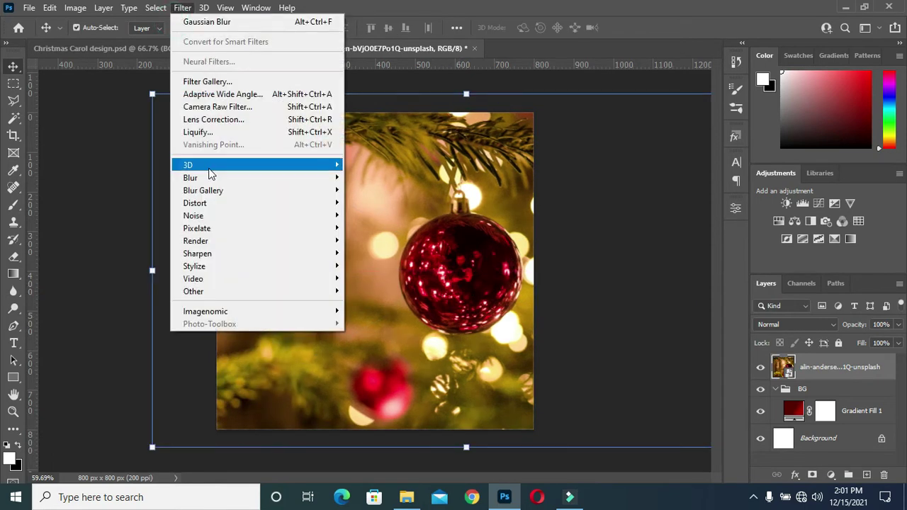
click(380, 227)
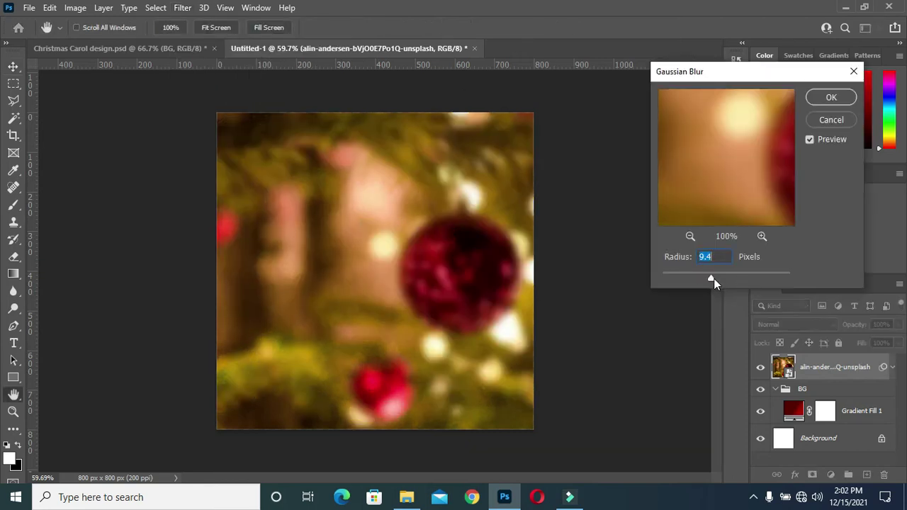
mouse_move(712, 281)
mouse_down()
mouse_move(730, 278)
mouse_move(719, 280)
mouse_up()
click(832, 98)
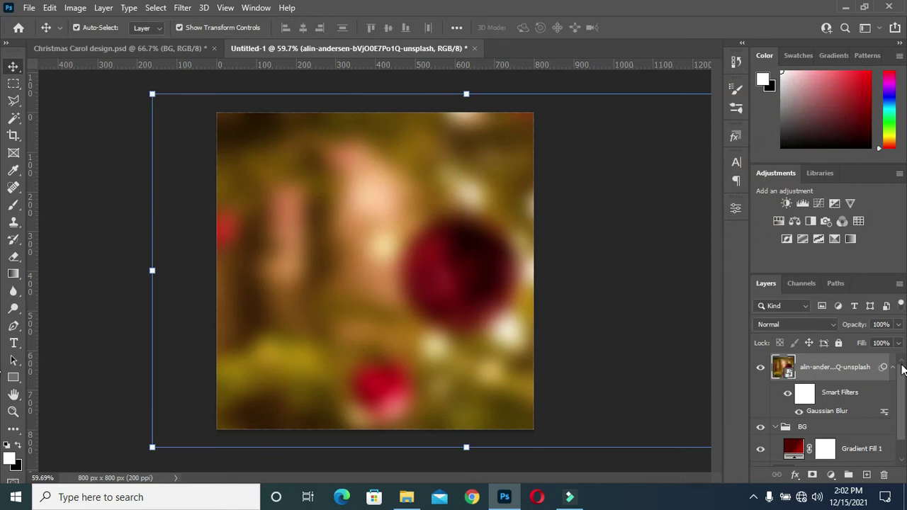
Set the blurred ornament photo layer's blend mode to Overlay
click(893, 369)
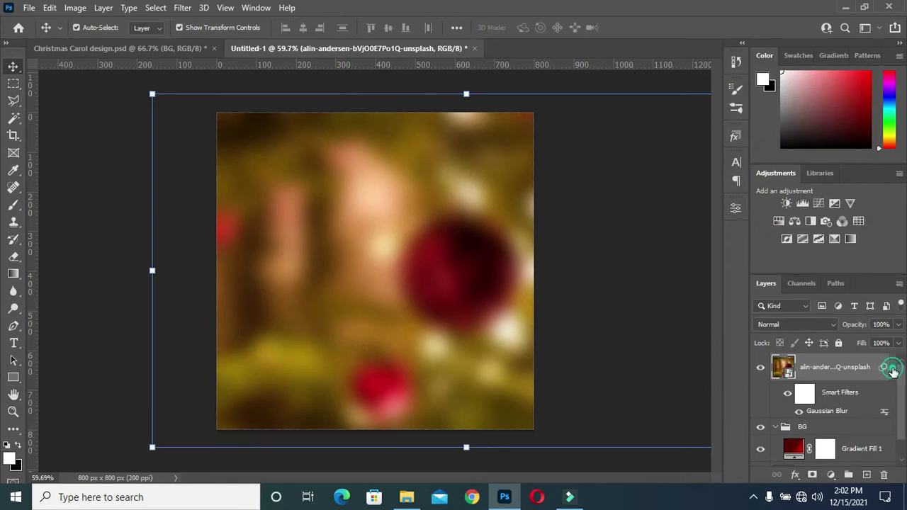
click(797, 326)
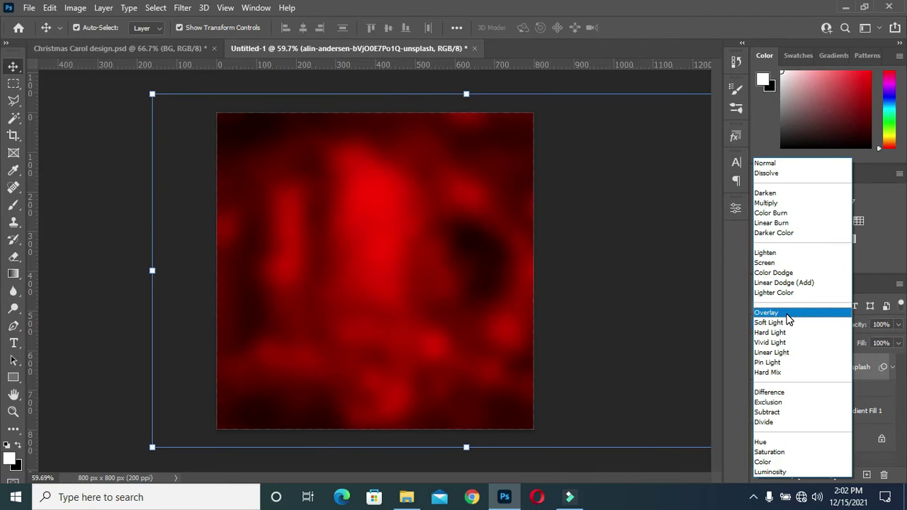
click(793, 312)
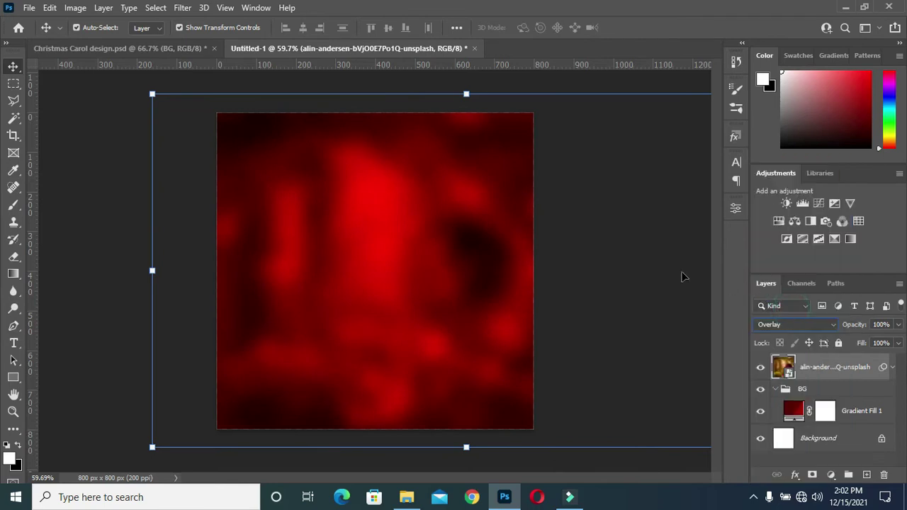
click(105, 259)
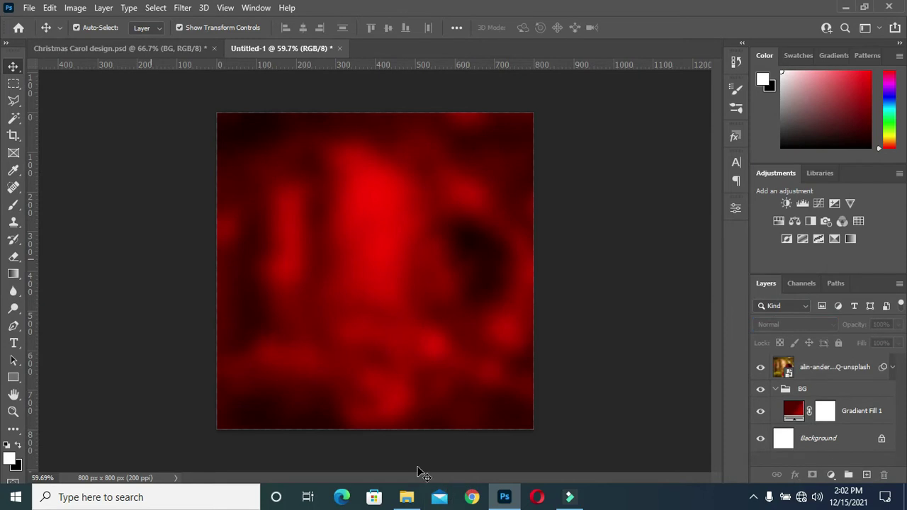
Place Post 2 Design 2 across the canvas and blend it in Overlay mode
click(406, 497)
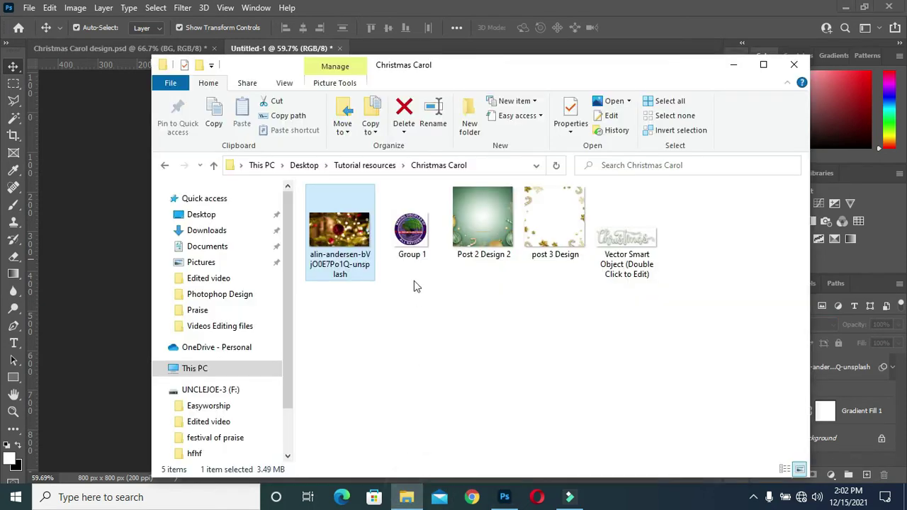
click(484, 230)
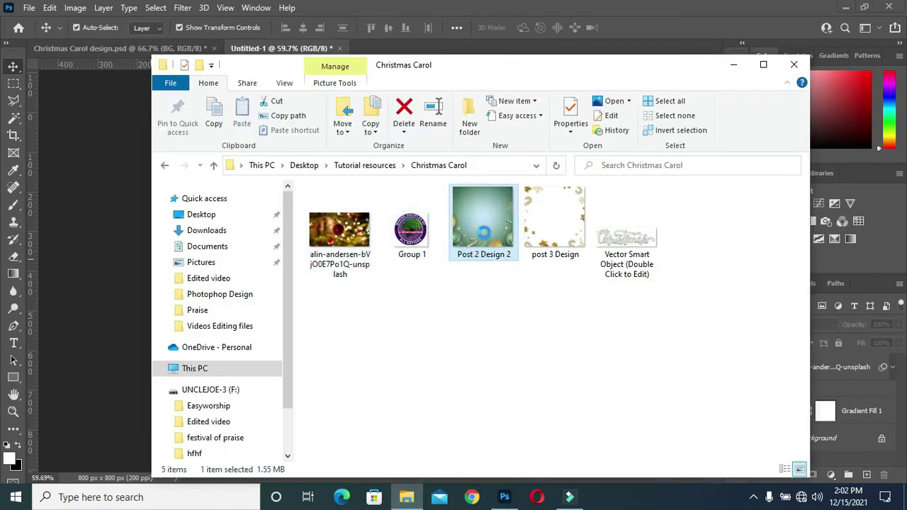
drag(484, 227, 506, 505)
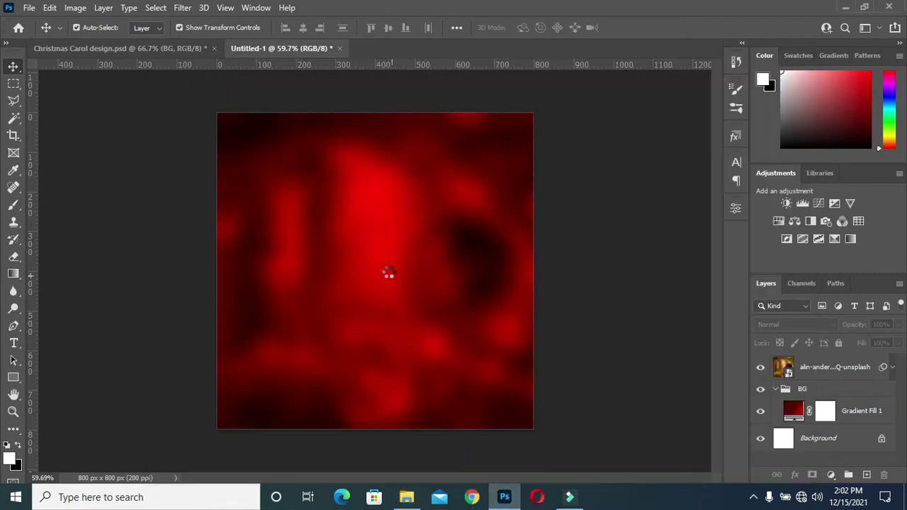
drag(506, 505, 388, 271)
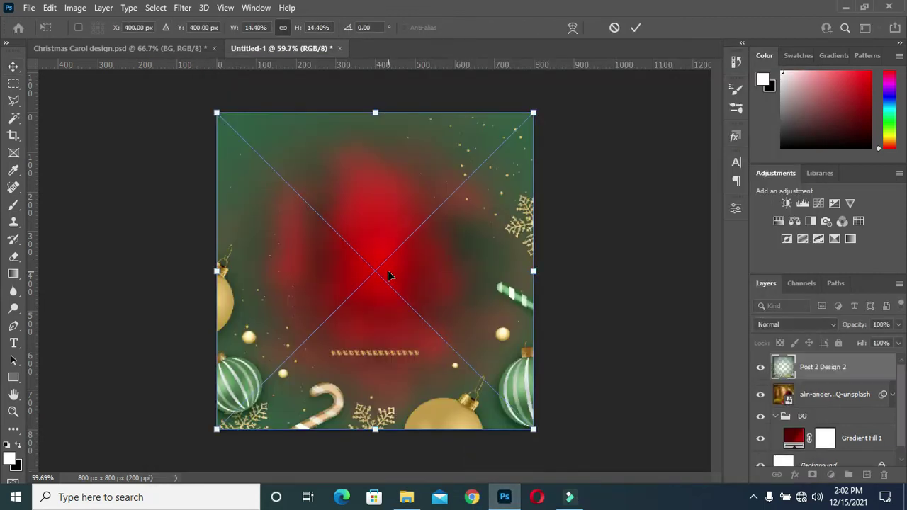
click(635, 27)
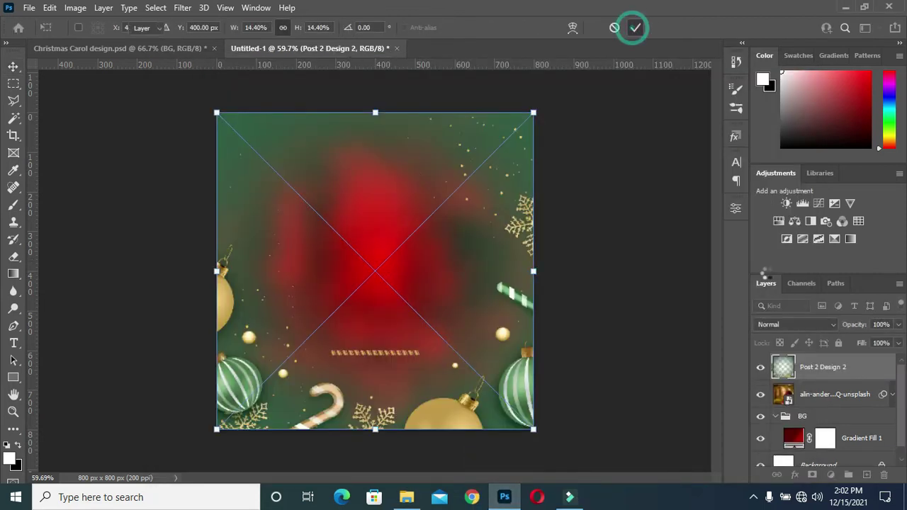
click(785, 324)
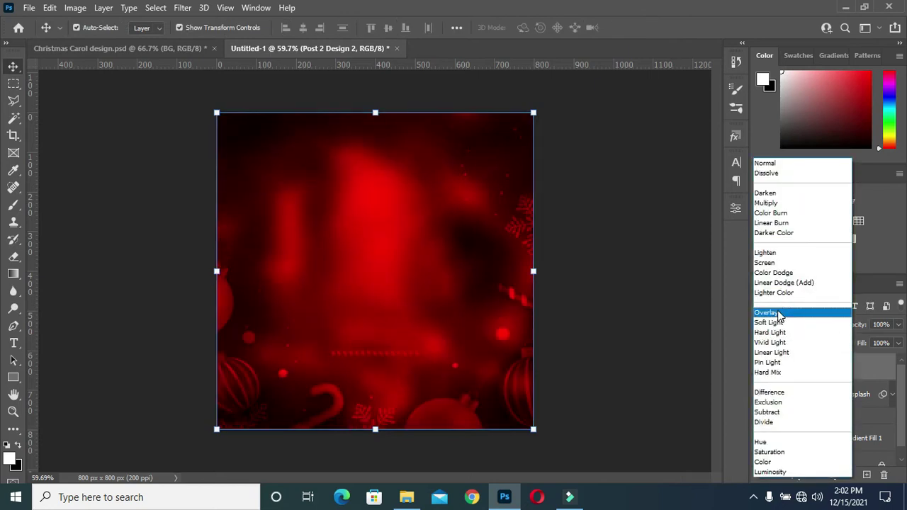
click(778, 314)
click(648, 309)
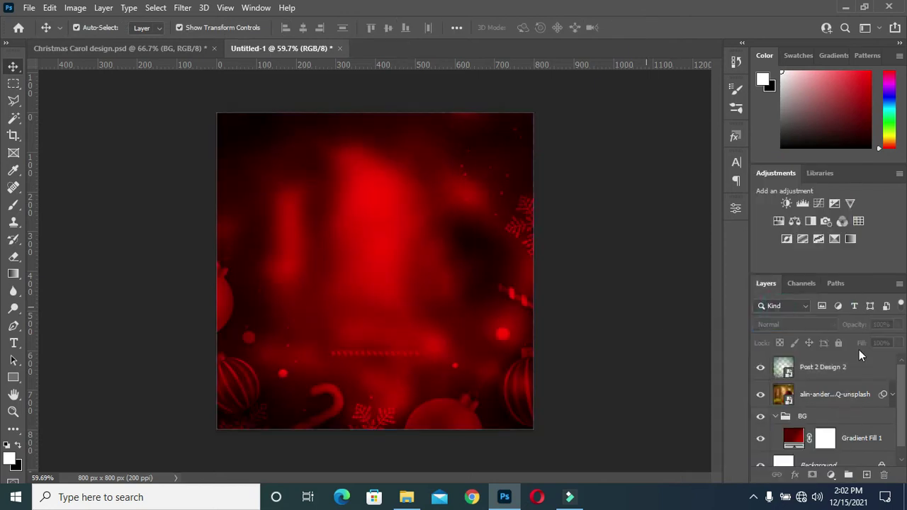
click(407, 497)
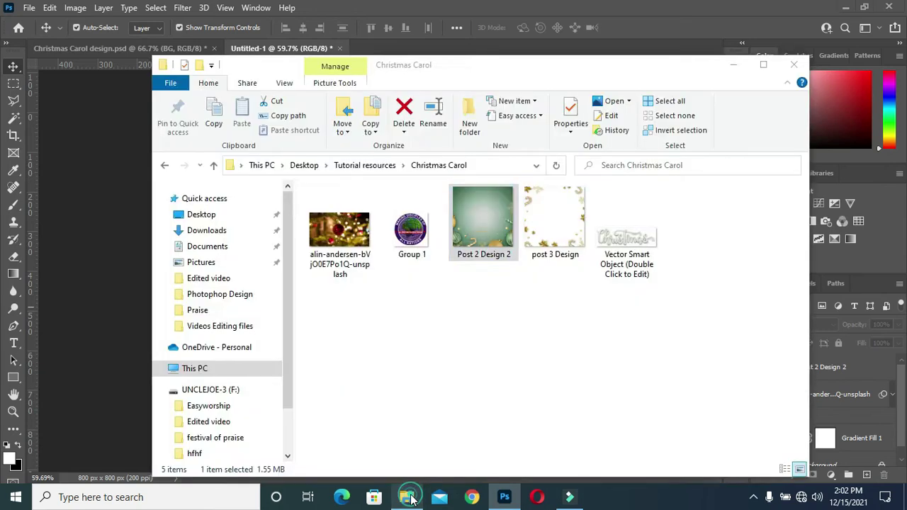
Place post 3 Design on the canvas in Overlay mode and add a layer mask
drag(560, 226, 514, 465)
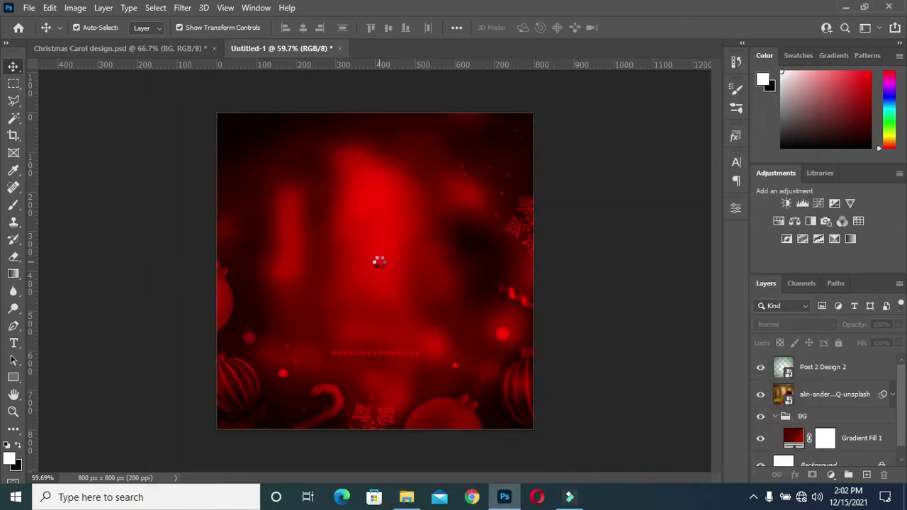
drag(514, 465, 379, 263)
click(636, 26)
click(794, 324)
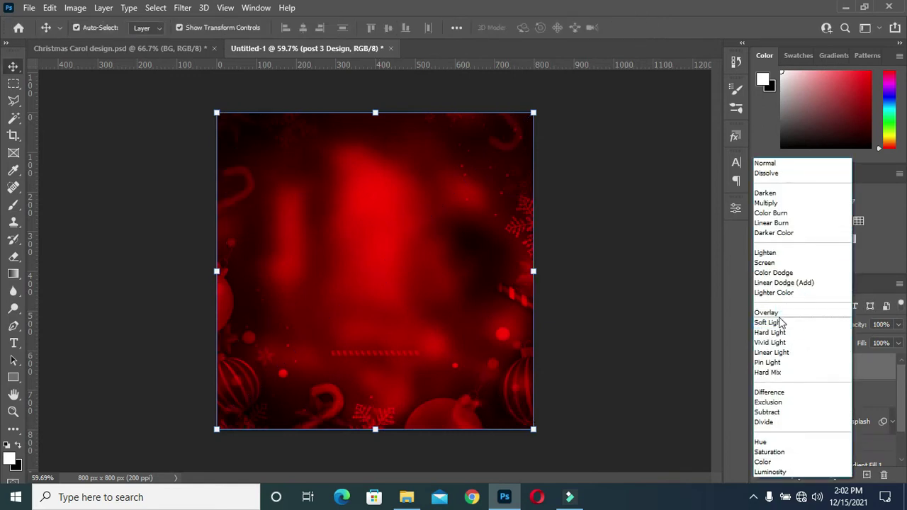
click(780, 316)
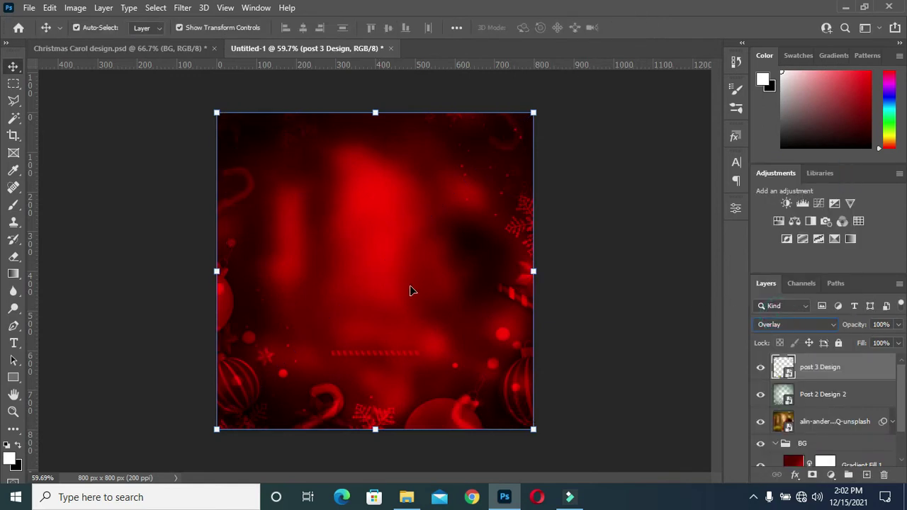
click(813, 474)
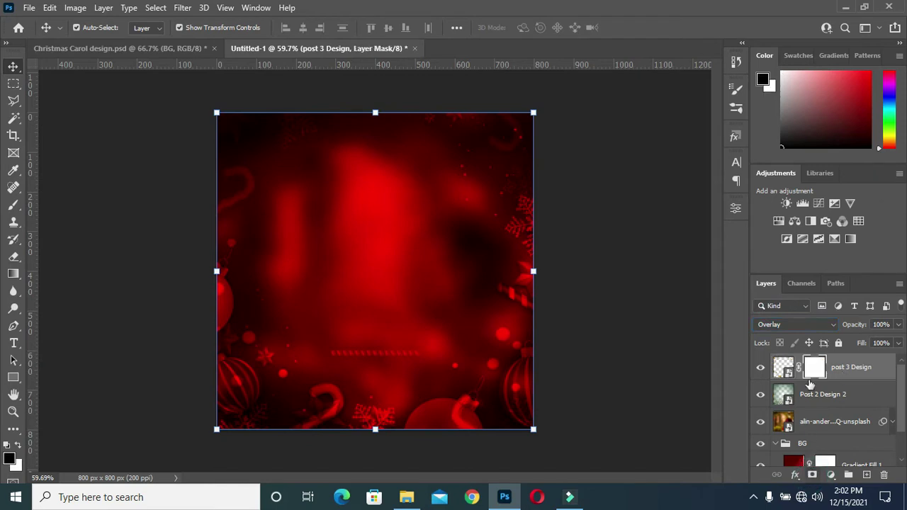
Draw an upward gradient on post 3 Design's mask so it fades out toward the bottom
click(13, 275)
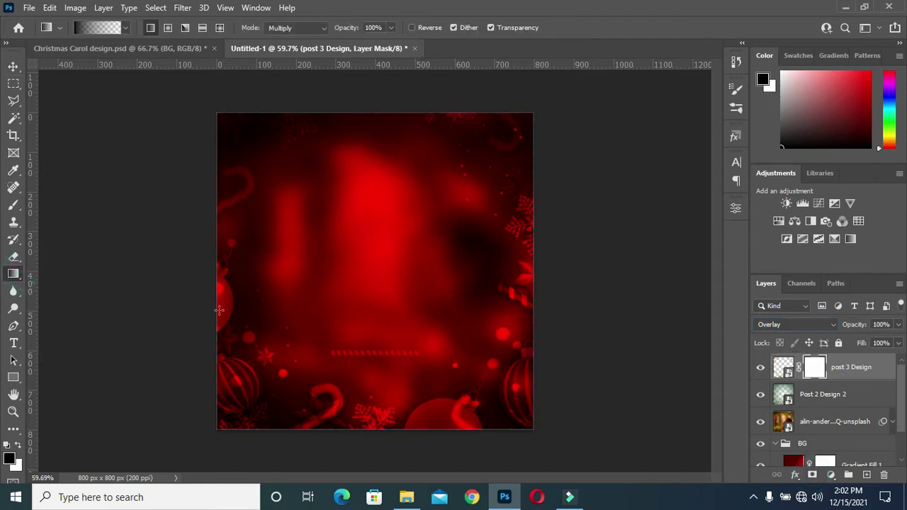
drag(348, 446, 350, 229)
drag(385, 454, 374, 393)
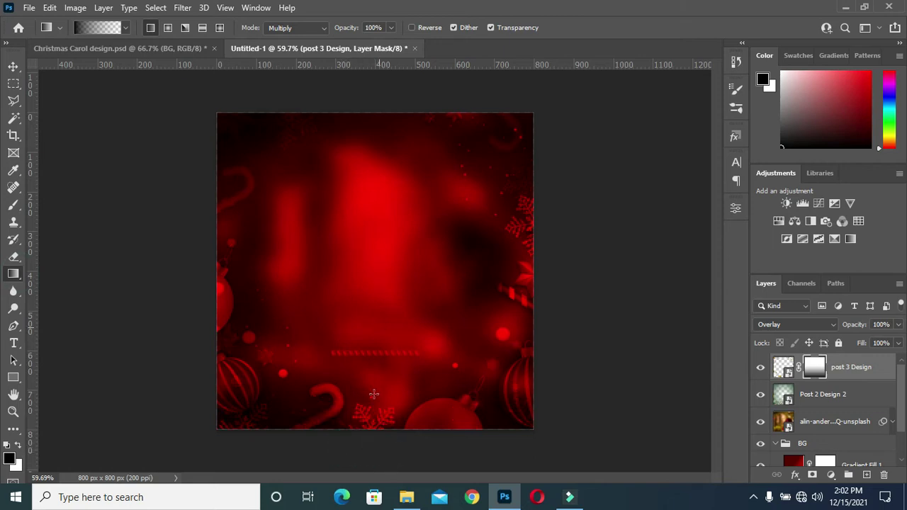
drag(369, 453, 376, 324)
drag(376, 443, 375, 234)
click(12, 66)
click(92, 219)
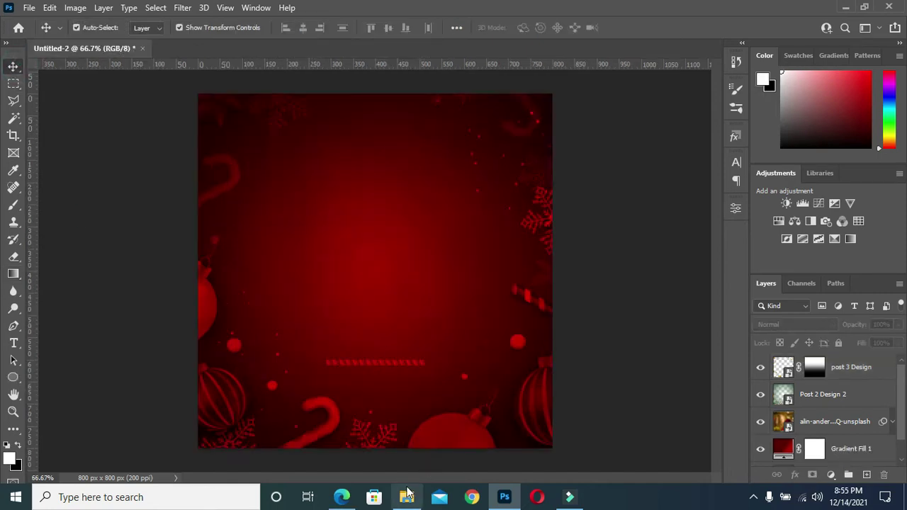
Drag the Group 1 emblem from the Christmas Carol folder onto the poster canvas
click(406, 497)
mouse_move(417, 226)
mouse_down()
mouse_move(493, 413)
mouse_move(337, 239)
mouse_up()
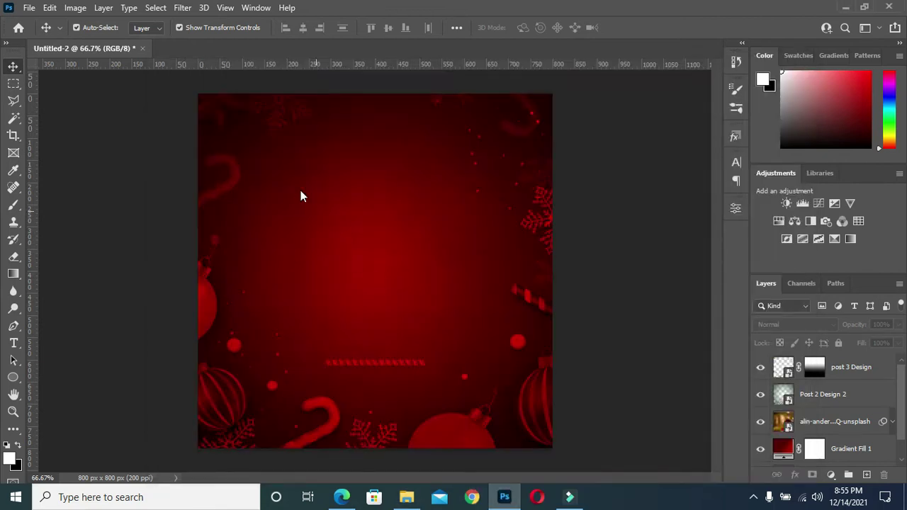
drag(300, 196, 298, 188)
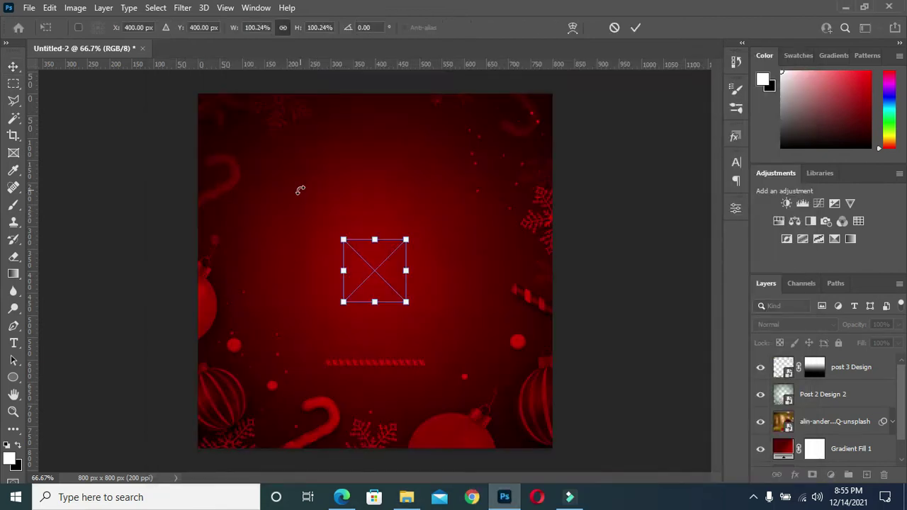
click(407, 305)
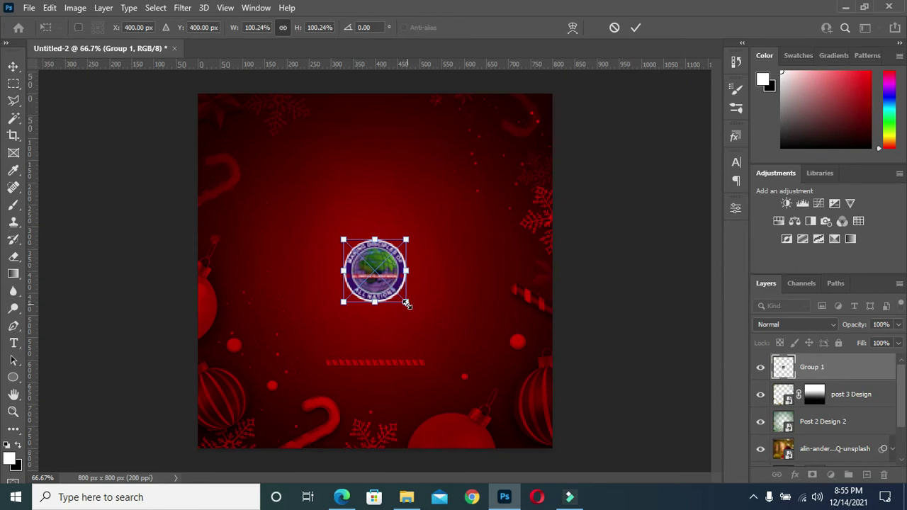
Scale the Group 1 emblem down to about 38.8% and commit the resize
scroll(352, 246, up, 3)
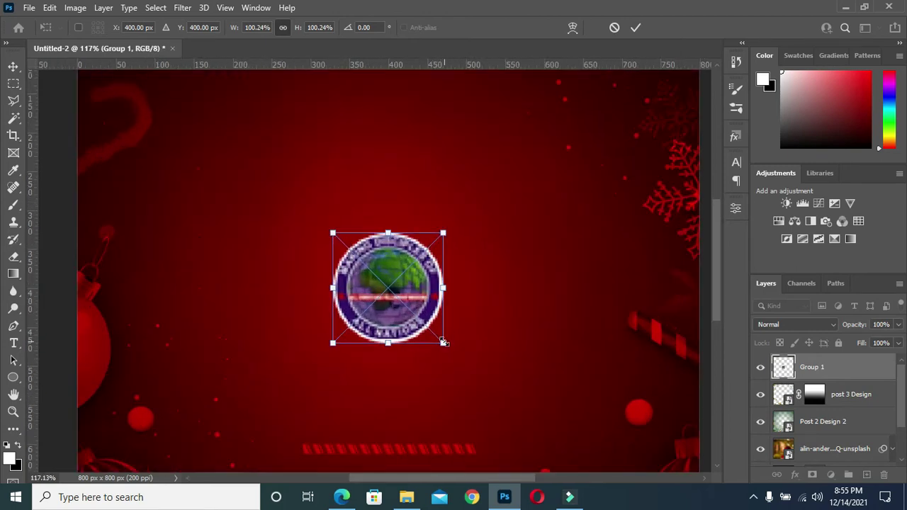
drag(443, 342, 381, 273)
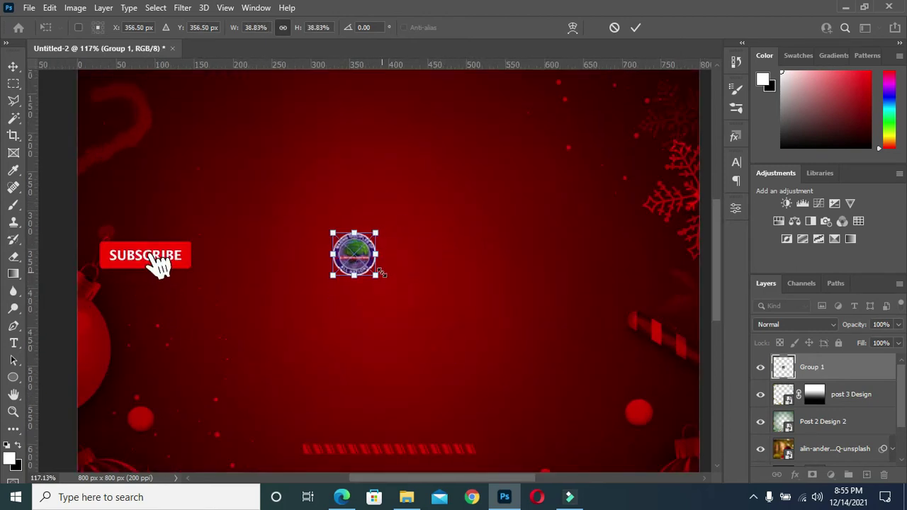
scroll(412, 203, down, 2)
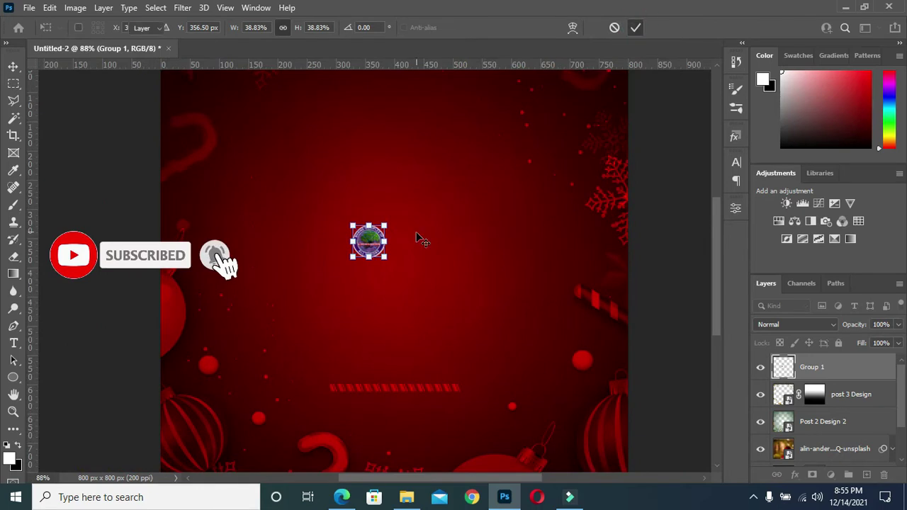
key(Return)
Position the emblem near the top-left of the poster
mouse_move(369, 241)
mouse_down()
mouse_move(327, 101)
mouse_move(313, 98)
mouse_up()
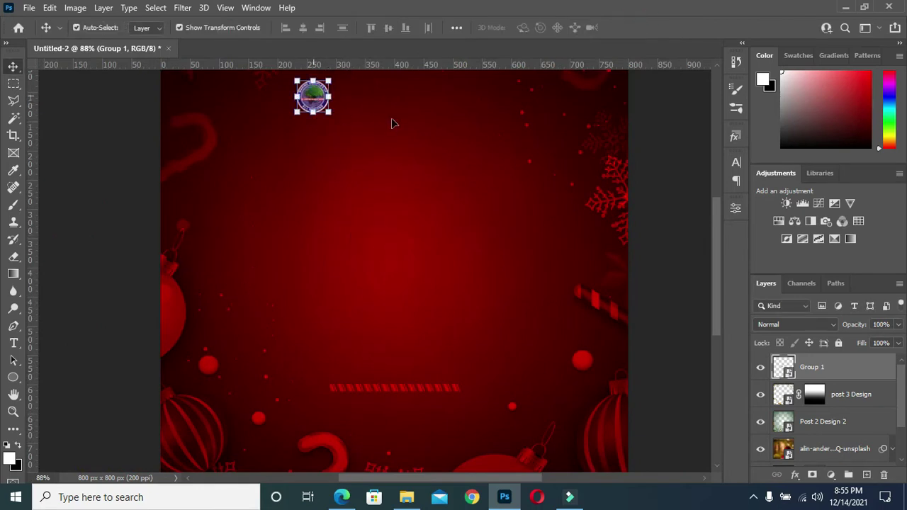
scroll(394, 126, down, 1)
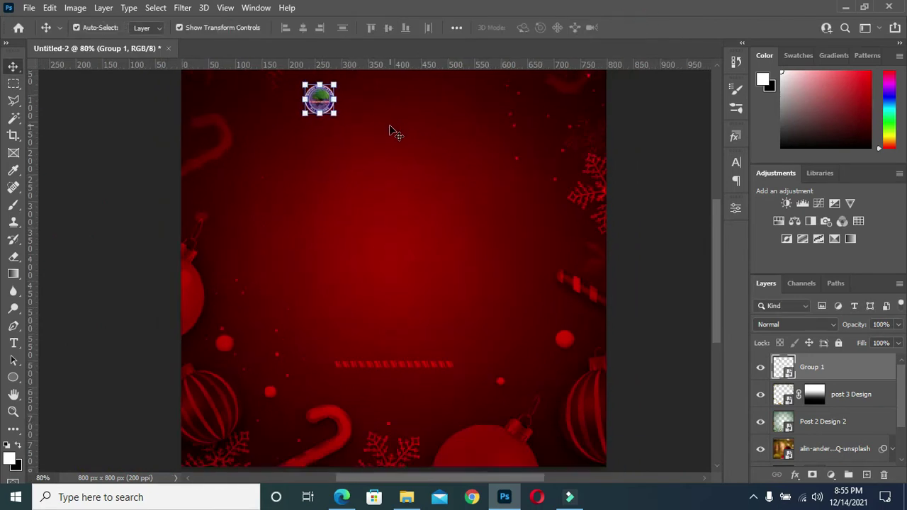
scroll(393, 131, down, 1)
drag(305, 129, 302, 122)
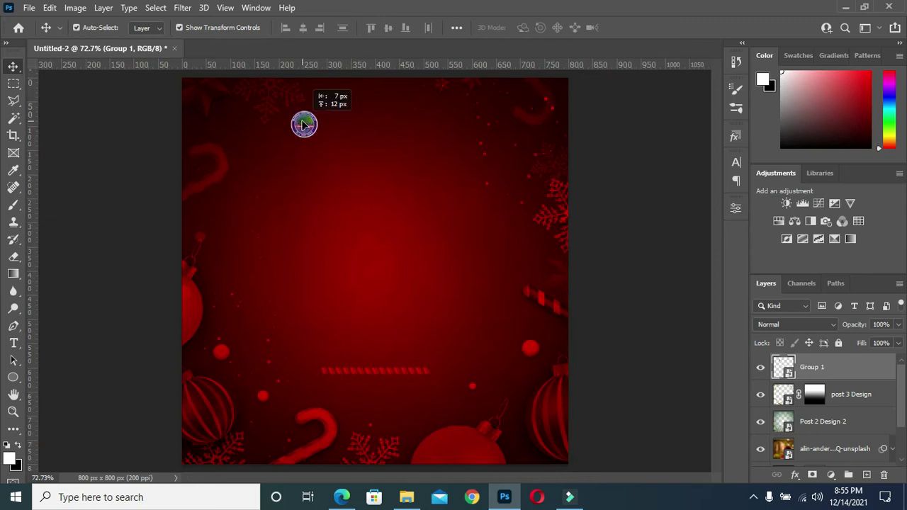
drag(302, 122, 300, 121)
click(622, 153)
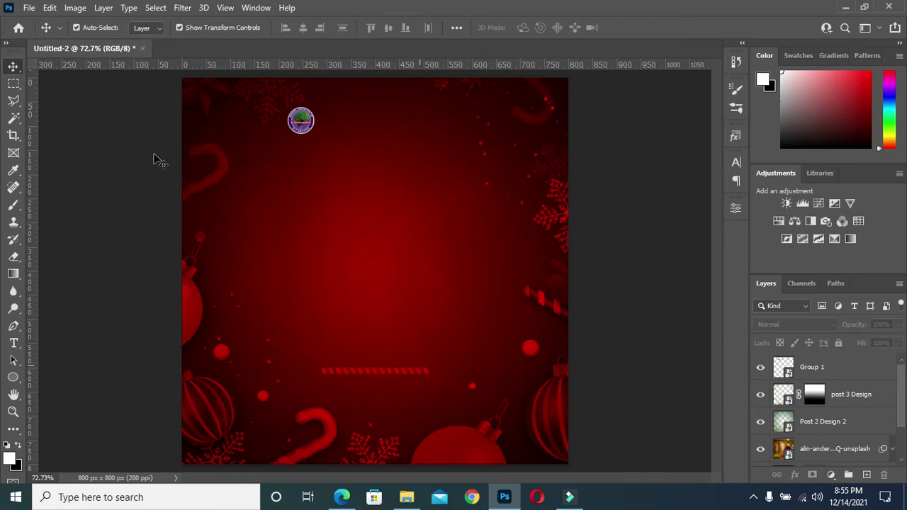
Set the Horizontal Type Tool to Avenir LT Std, 65 Medium
click(14, 343)
click(118, 343)
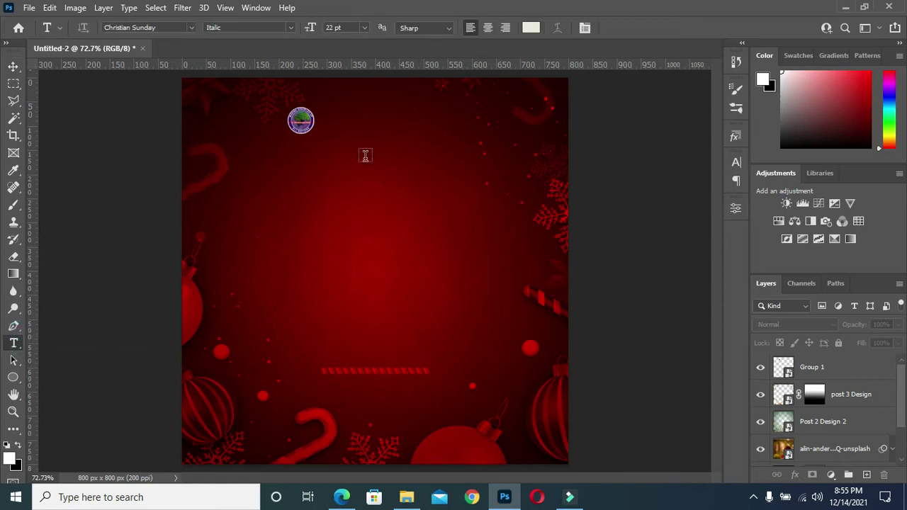
click(190, 29)
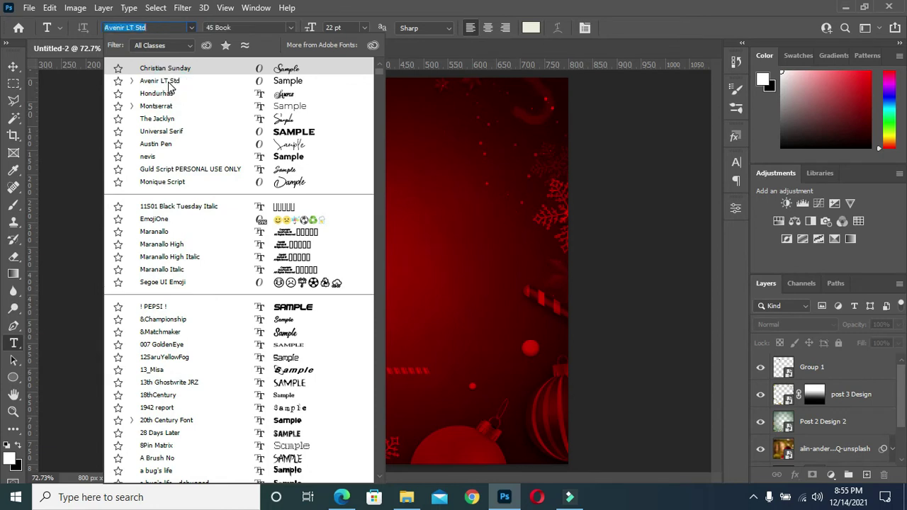
click(168, 83)
scroll(348, 115, up, 1)
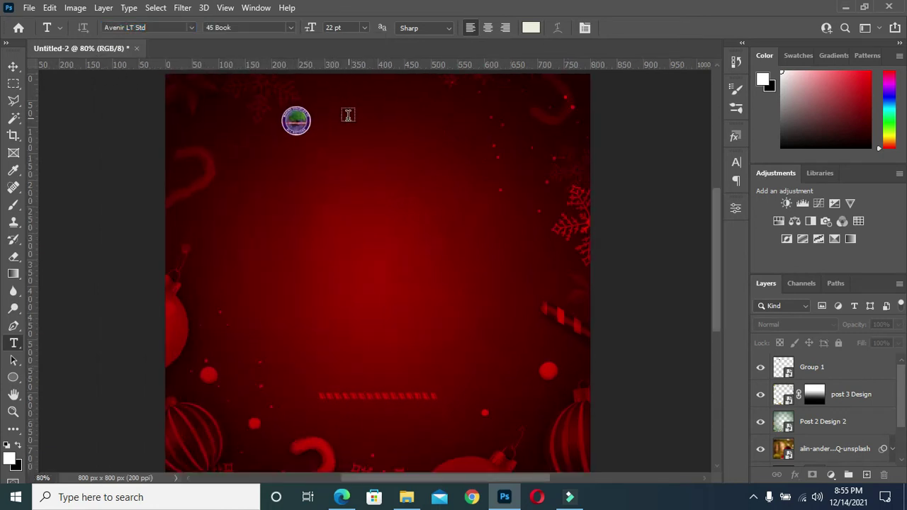
click(291, 27)
click(271, 62)
Type 'ALL CHRISTIANS' beside the logo and set the font size to 9 pt
click(371, 122)
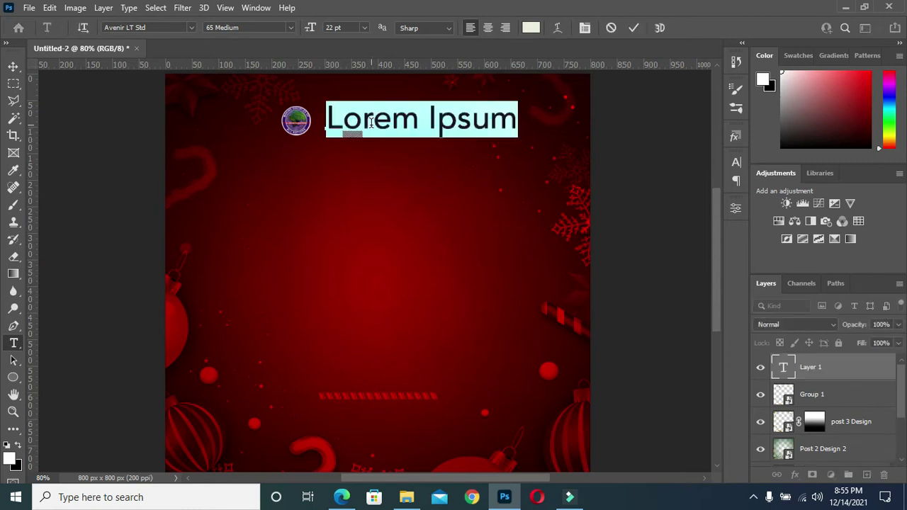
text(ALL CHRIST)
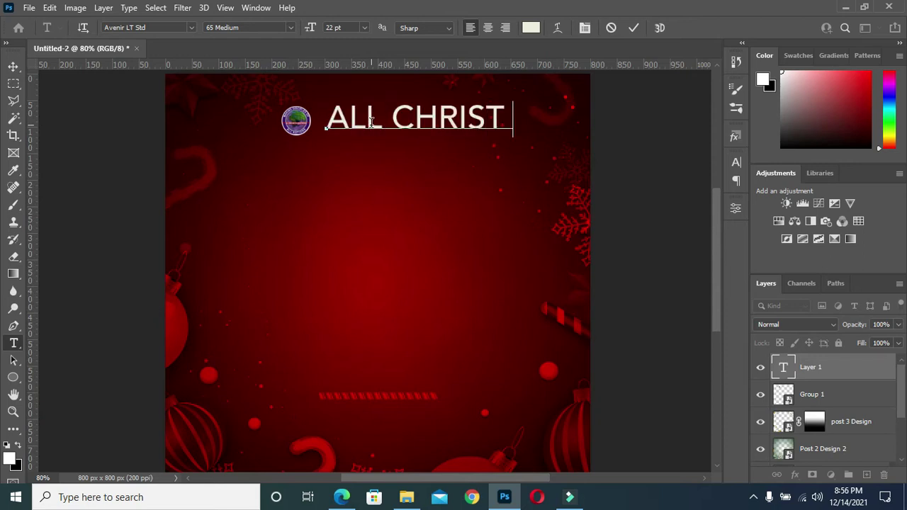
text(IANS)
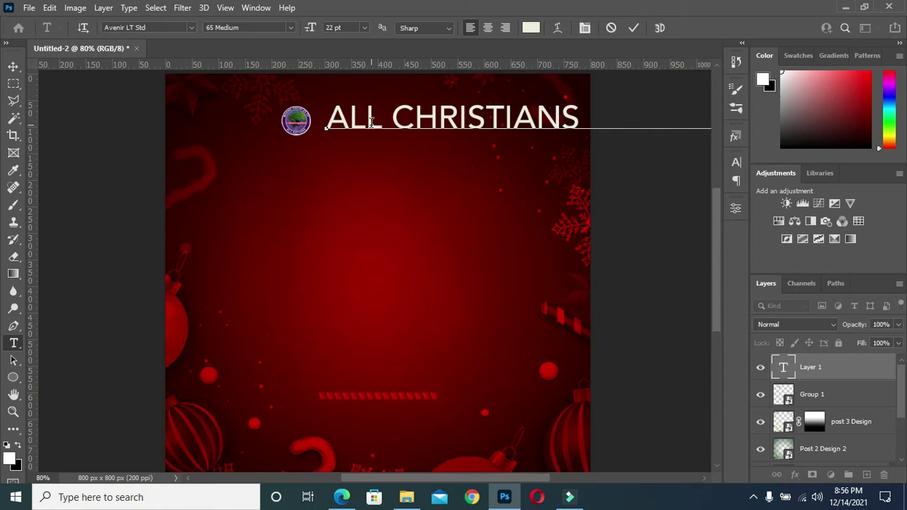
click(634, 28)
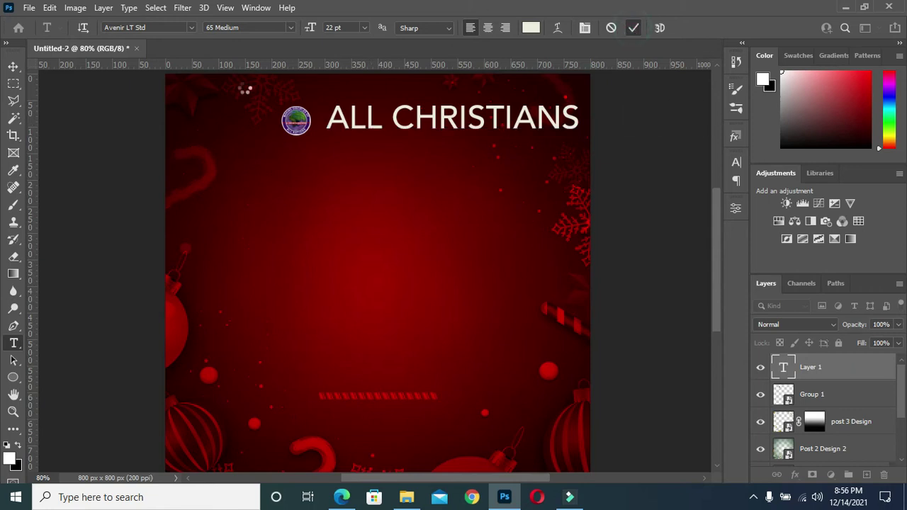
click(313, 27)
text(9)
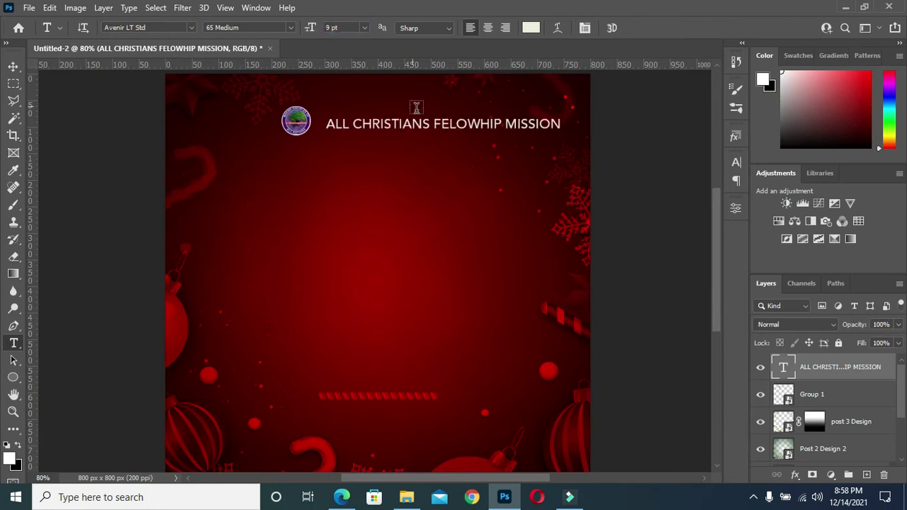
Scale the heading text to 57.76% and move it just right of the logo
click(14, 66)
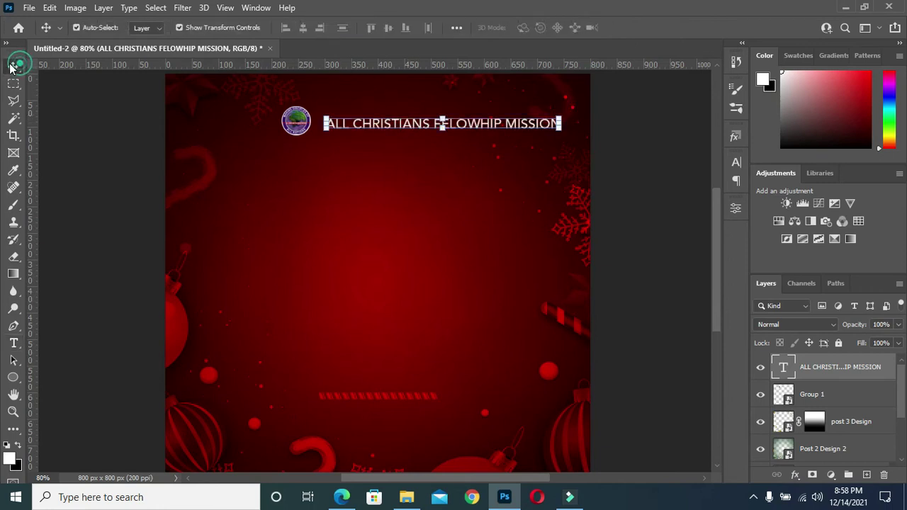
click(560, 128)
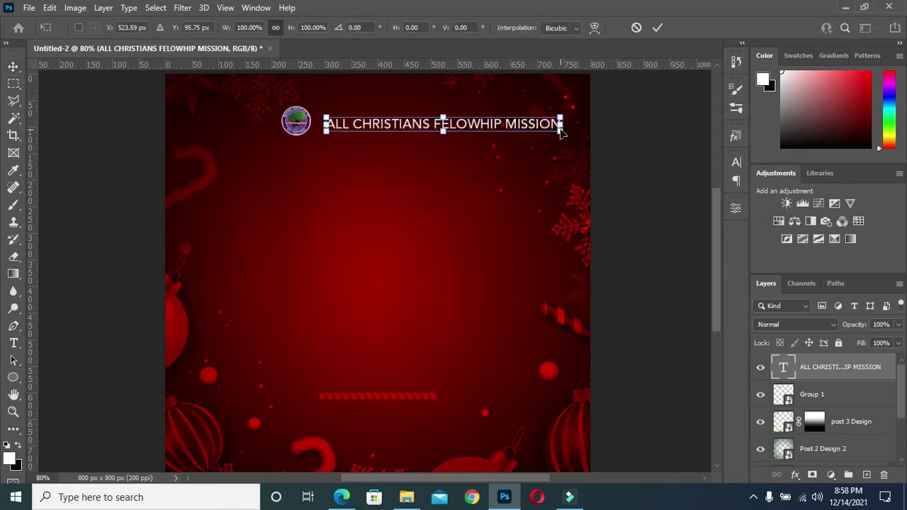
drag(560, 131, 409, 124)
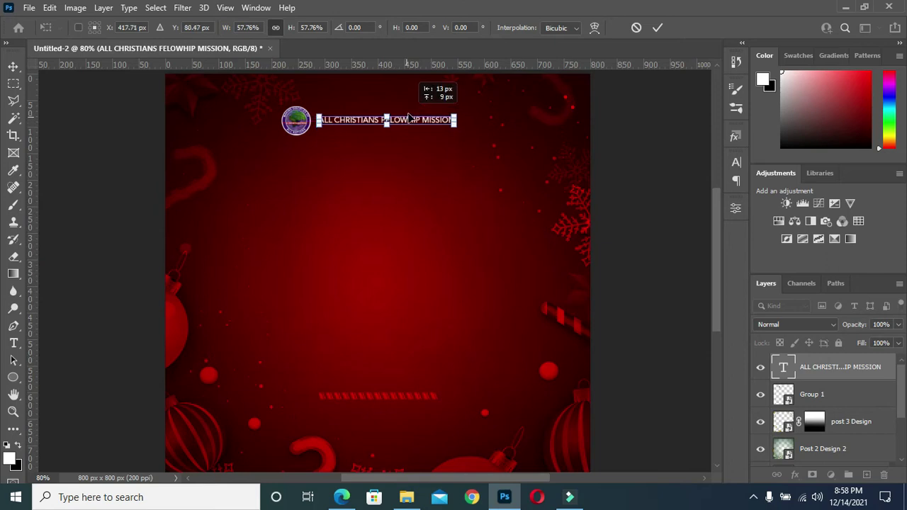
mouse_move(409, 124)
mouse_down()
mouse_move(458, 122)
mouse_move(429, 119)
mouse_up()
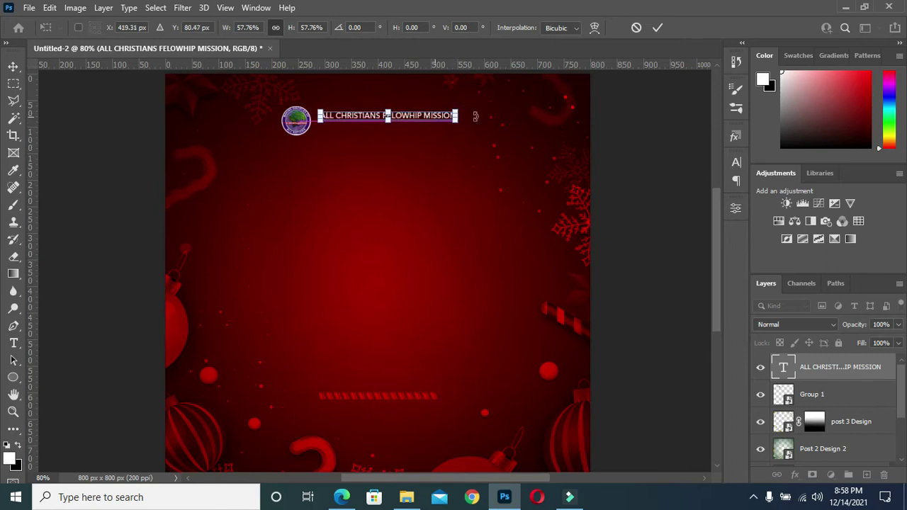
click(659, 29)
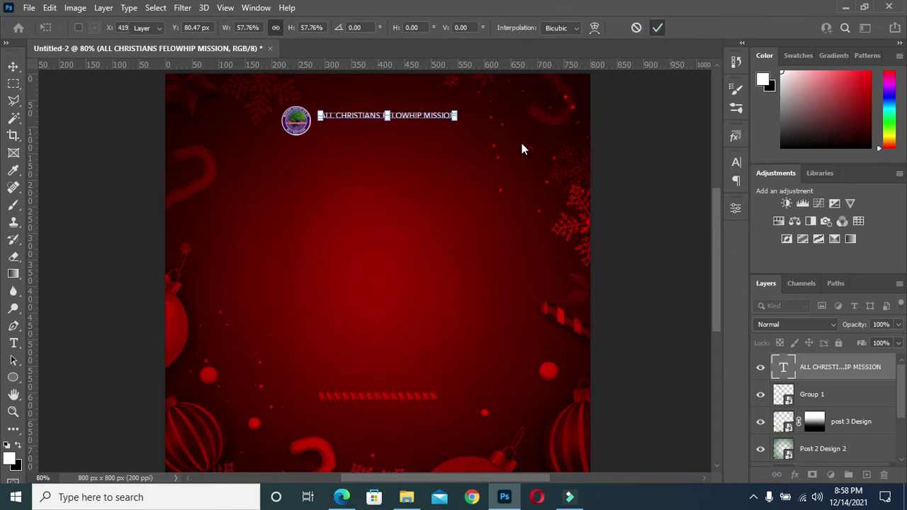
Correct the heading's spelling by inserting the missing 'L' and 'S'
click(394, 114)
text(L)
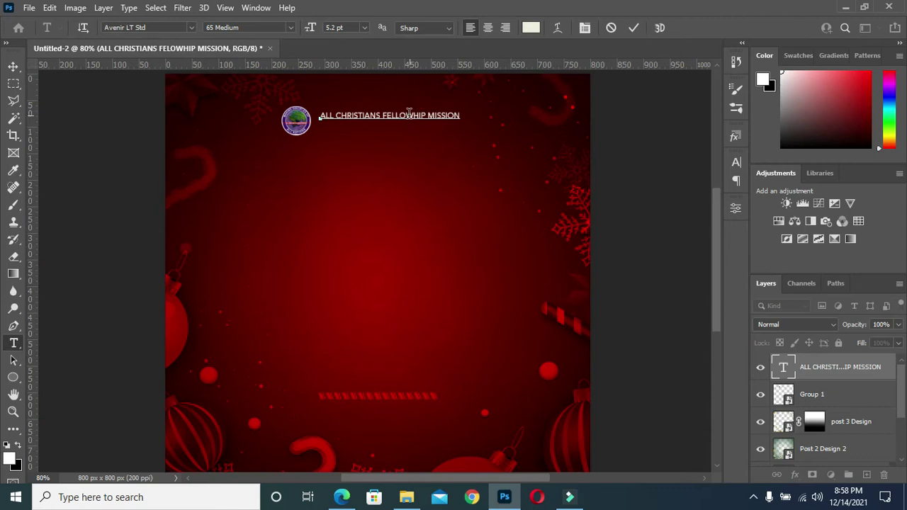
click(407, 115)
text(S)
click(633, 28)
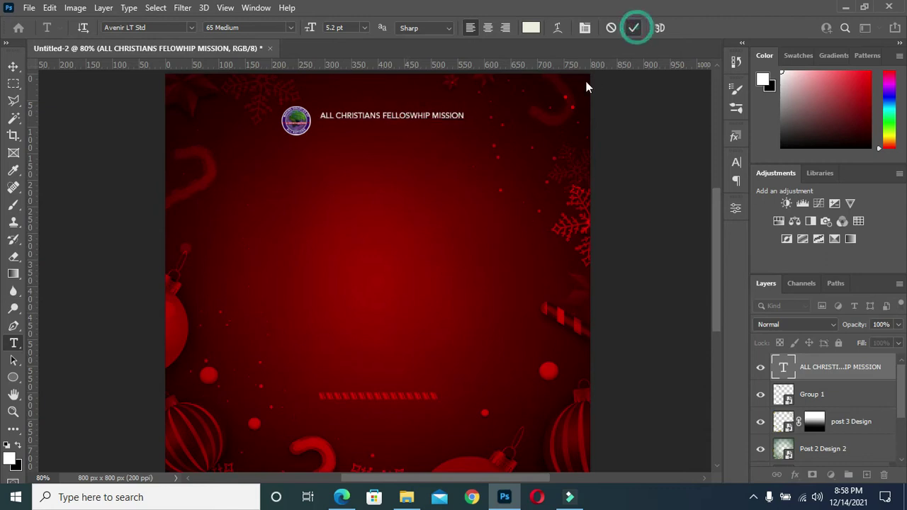
Add the second line 'SULEJA DISTRICT HEADQUARTERS' beneath the mission name
click(462, 116)
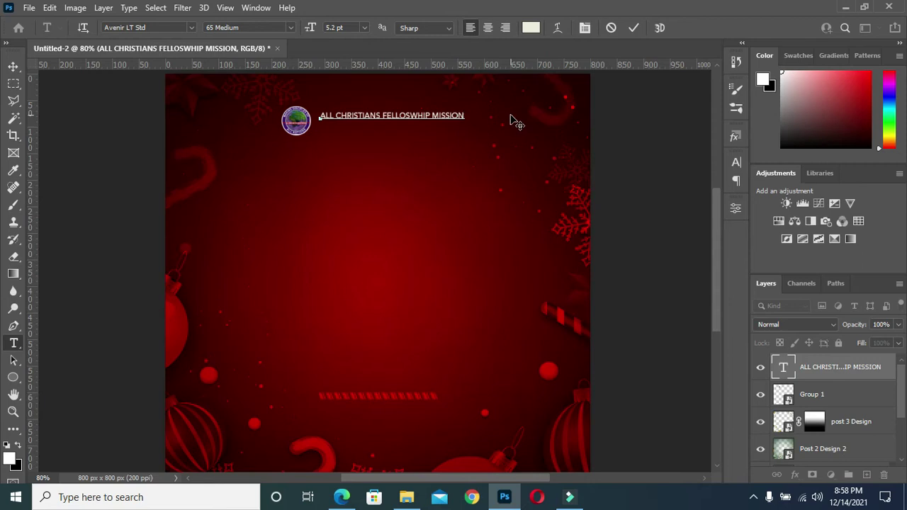
text(SULEJA )
text(DISTRICT H)
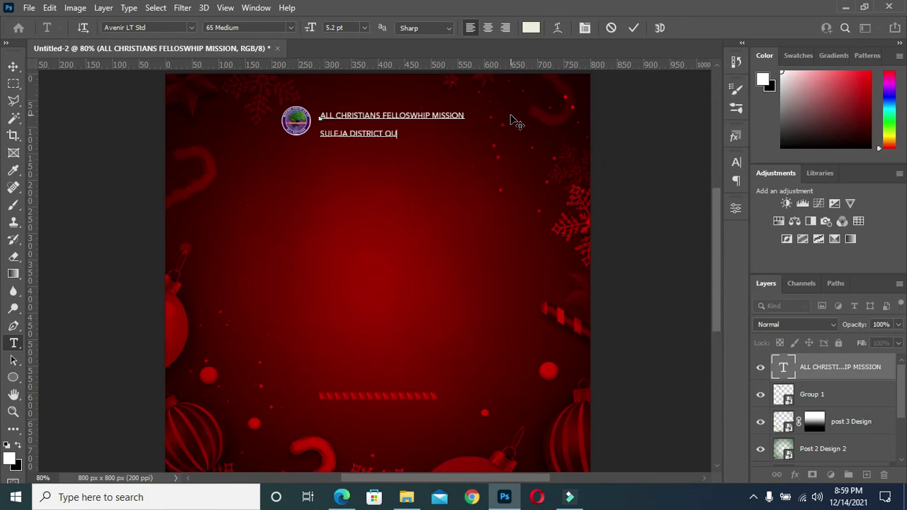
text(EAD)
text(QUA)
key(BackSpace)
text(S)
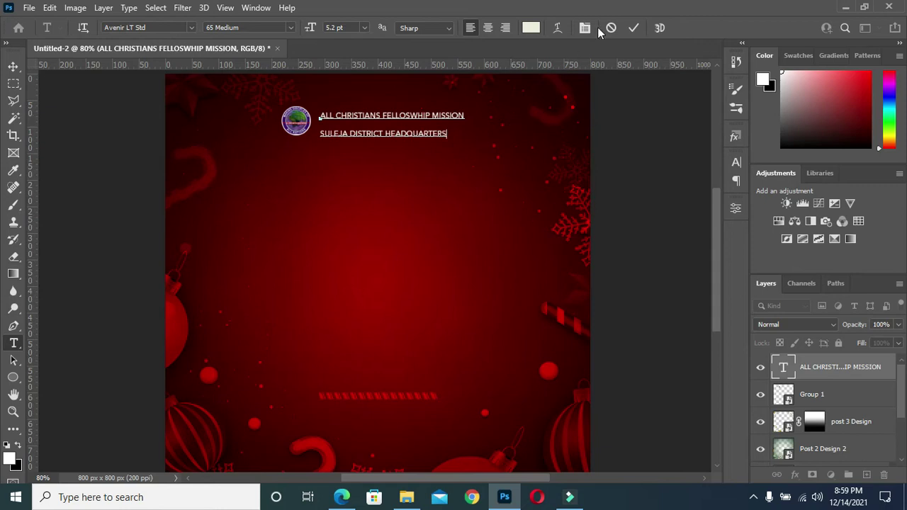
click(637, 29)
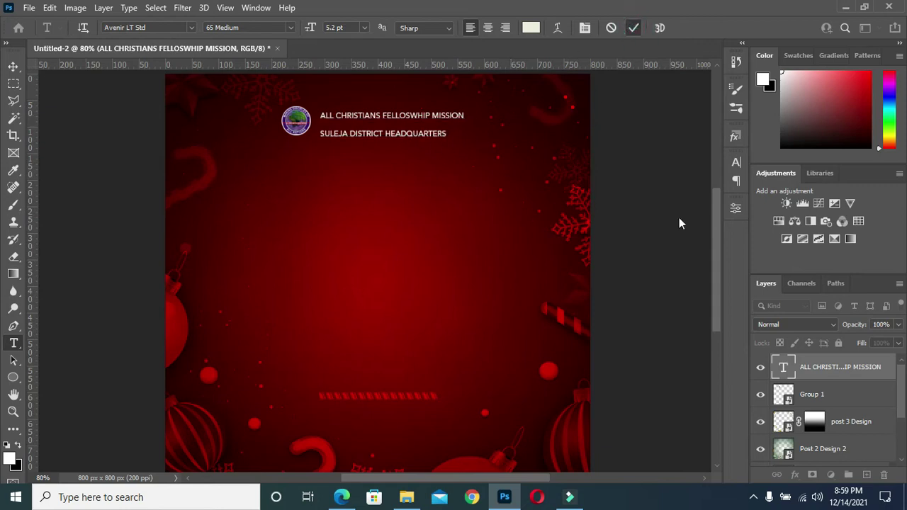
click(736, 162)
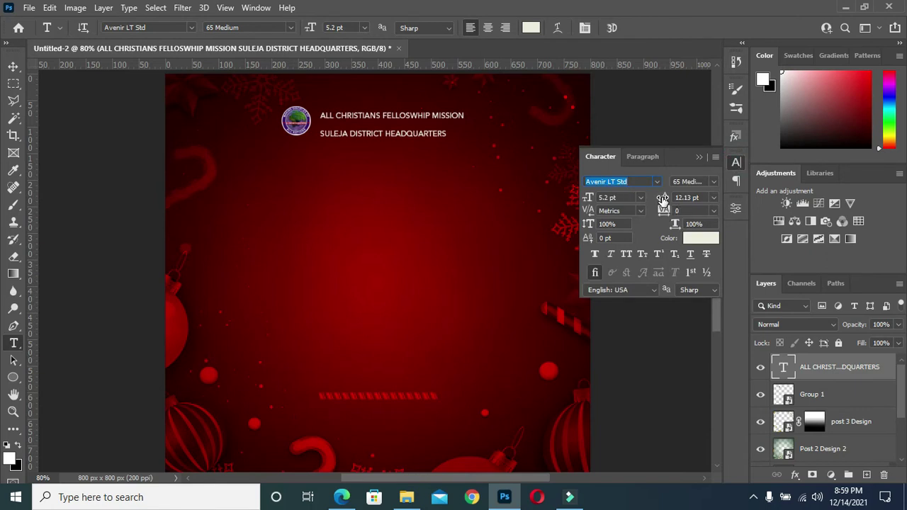
Tighten the header's leading to 6 pt and nudge it snugly against the logo
drag(663, 200, 655, 195)
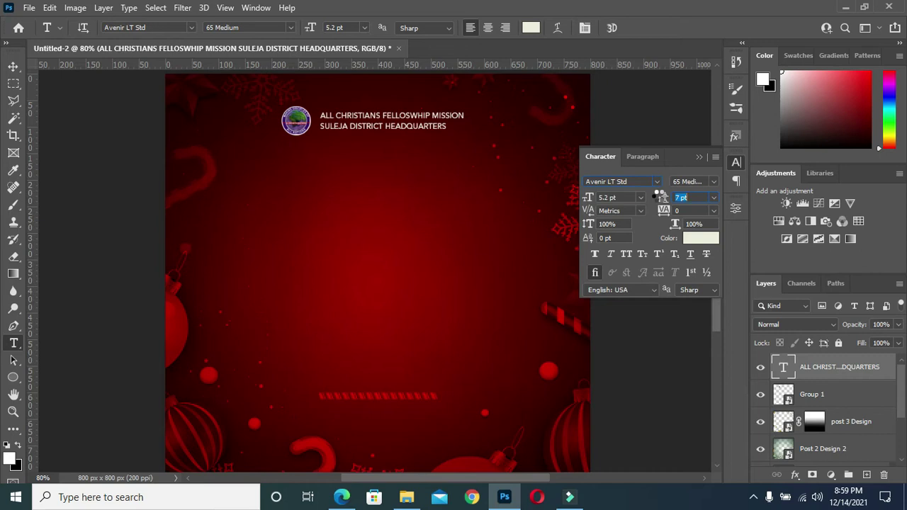
drag(658, 196, 662, 196)
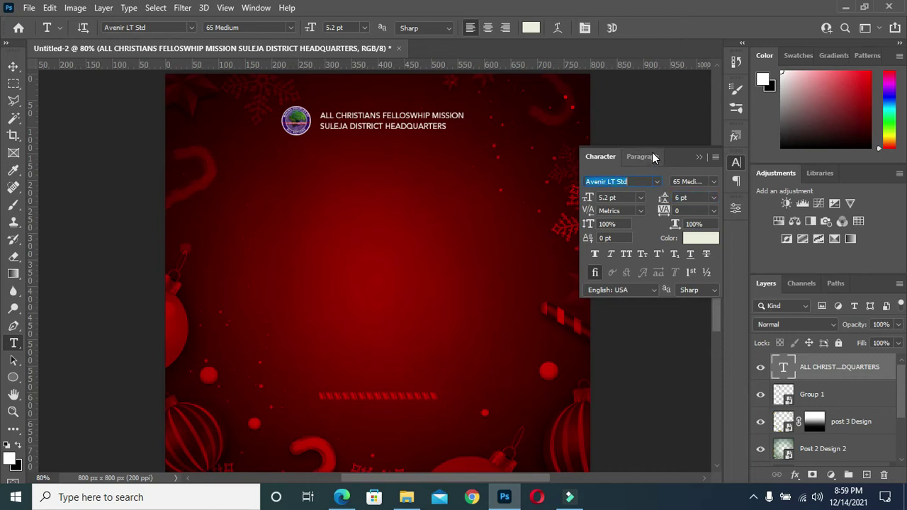
click(696, 156)
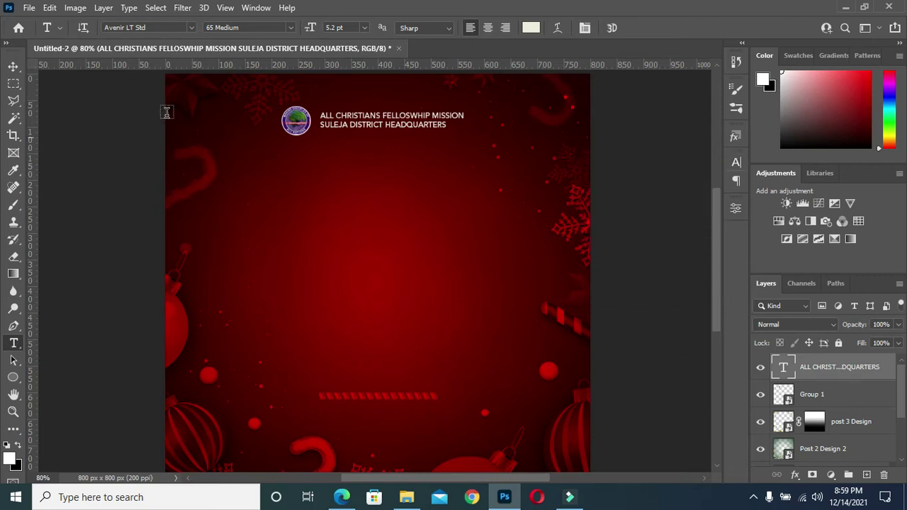
click(14, 66)
click(625, 160)
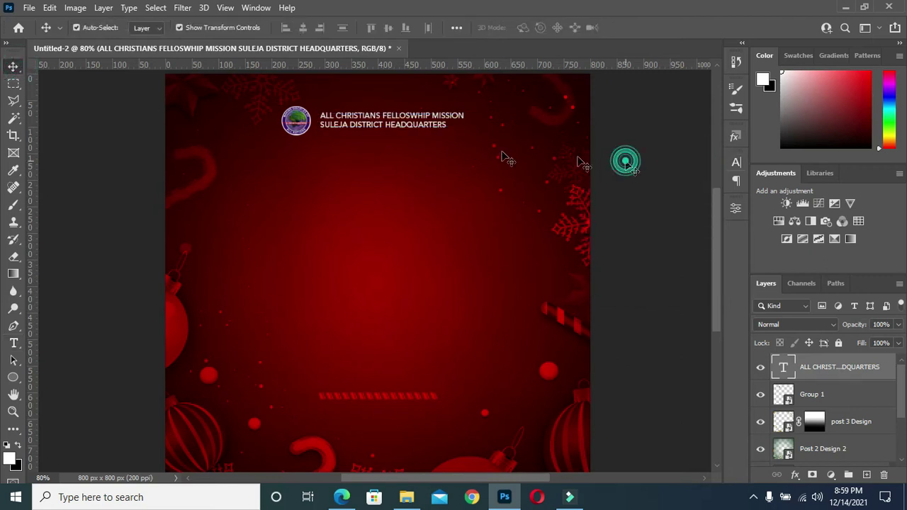
click(387, 130)
drag(385, 132, 392, 133)
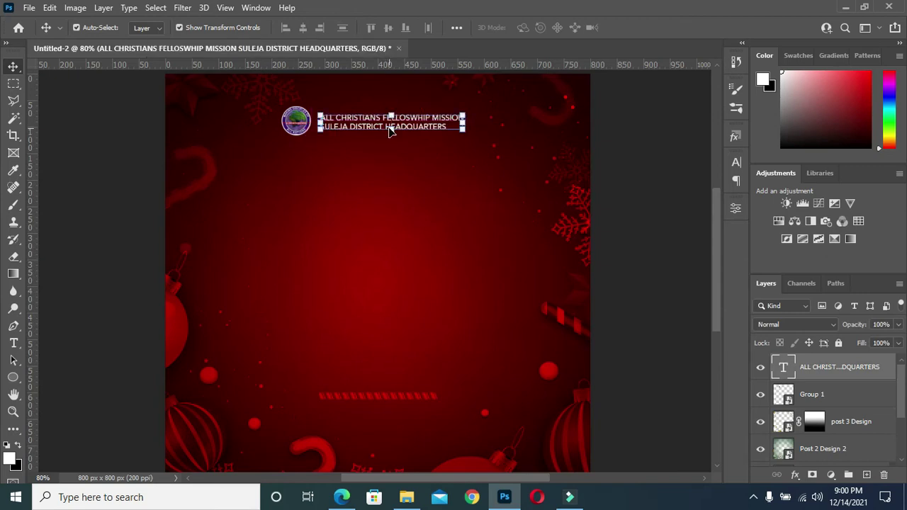
click(661, 198)
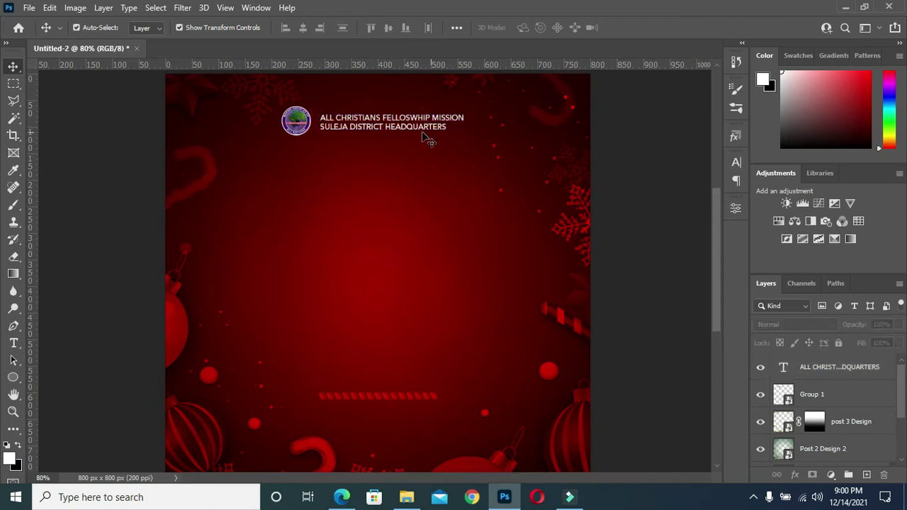
Duplicate the header text layer and move the copy below the header
scroll(425, 145, down, 2)
scroll(423, 146, up, 2)
click(386, 131)
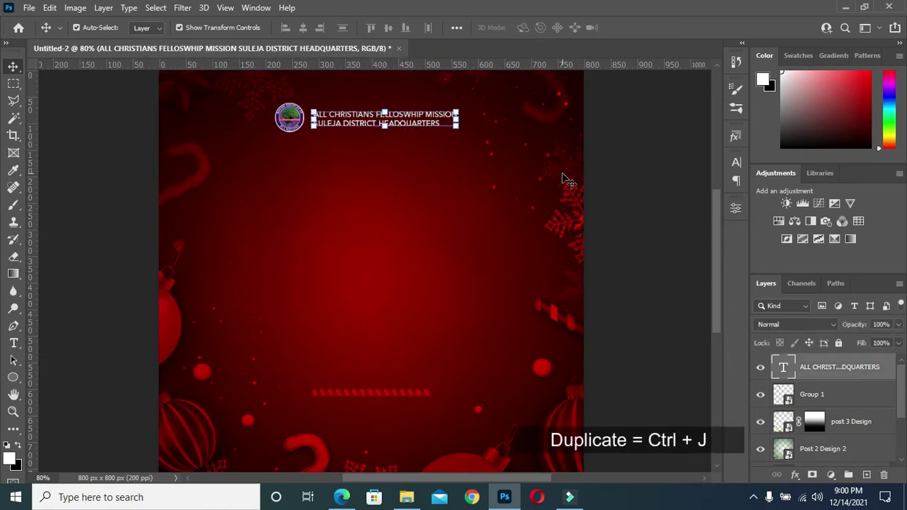
key(ctrl+j)
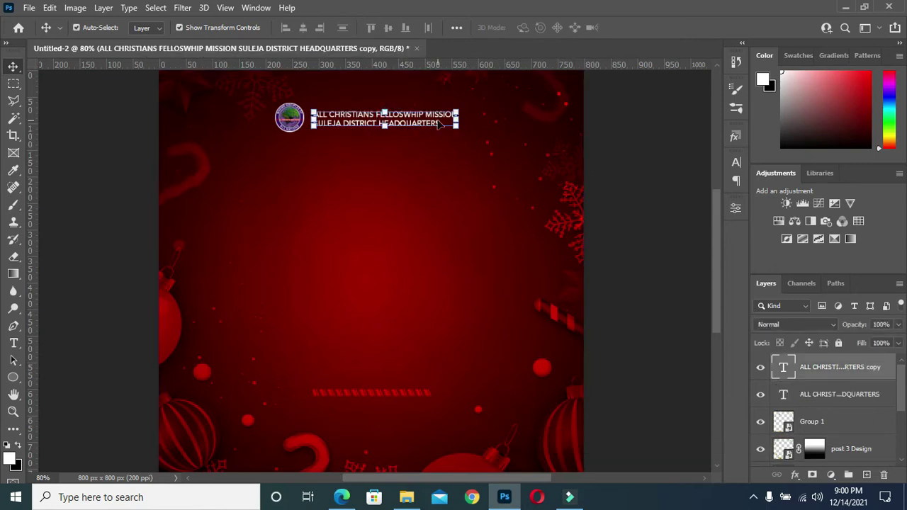
drag(430, 124, 428, 165)
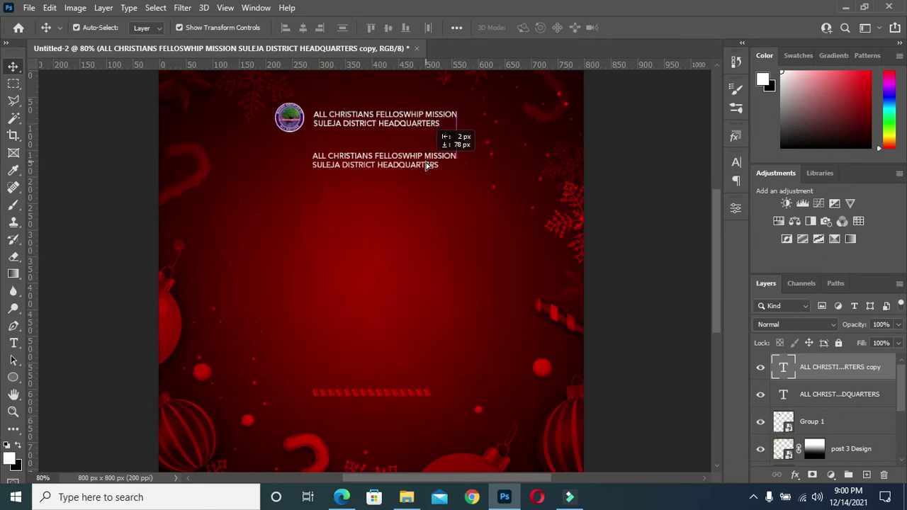
Change the copy's text to 'PRESENT:' and centre it horizontally under the header
double_click(419, 164)
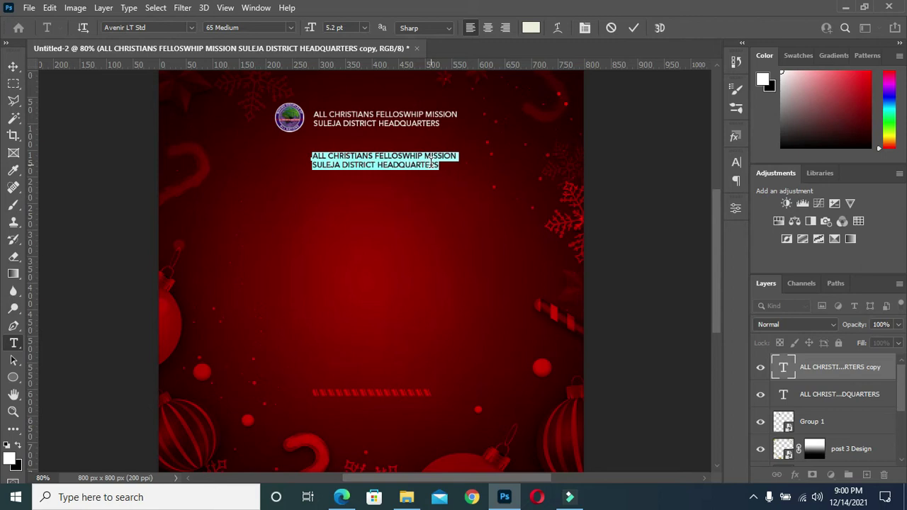
key(BackSpace)
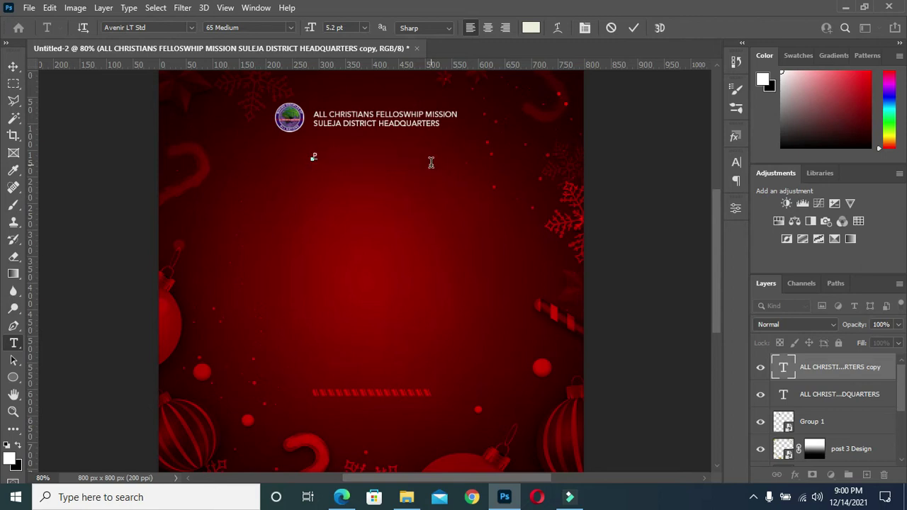
text(PRESENT)
text(:)
click(634, 27)
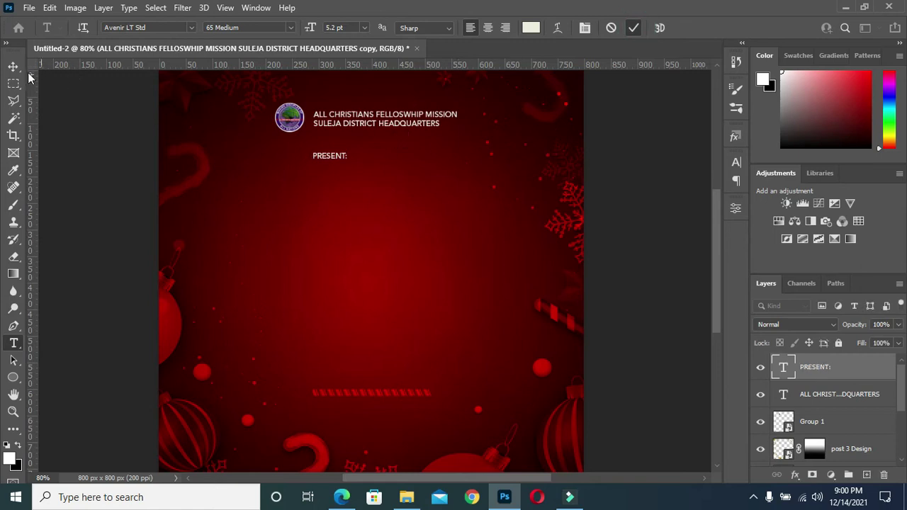
click(13, 66)
drag(342, 159, 380, 152)
click(606, 179)
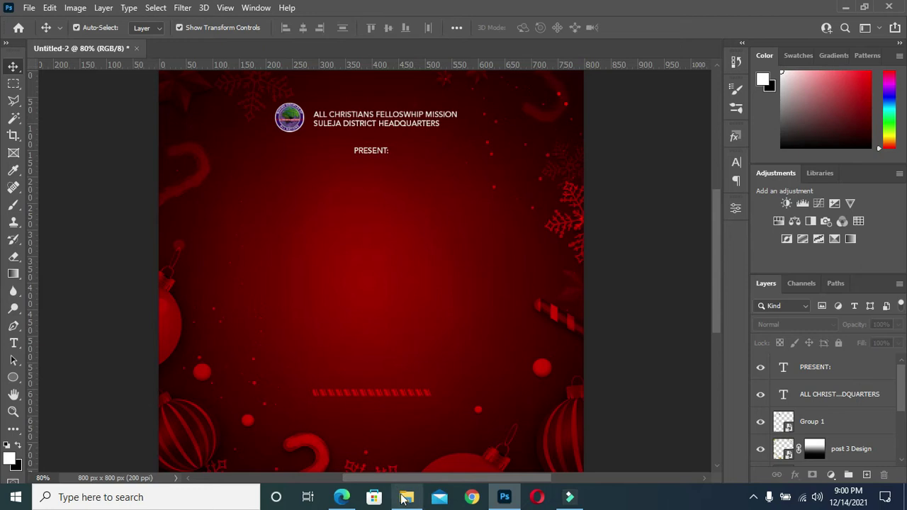
Drag the Christmas lettering file from the Christmas Carol folder onto the poster
click(406, 497)
click(628, 239)
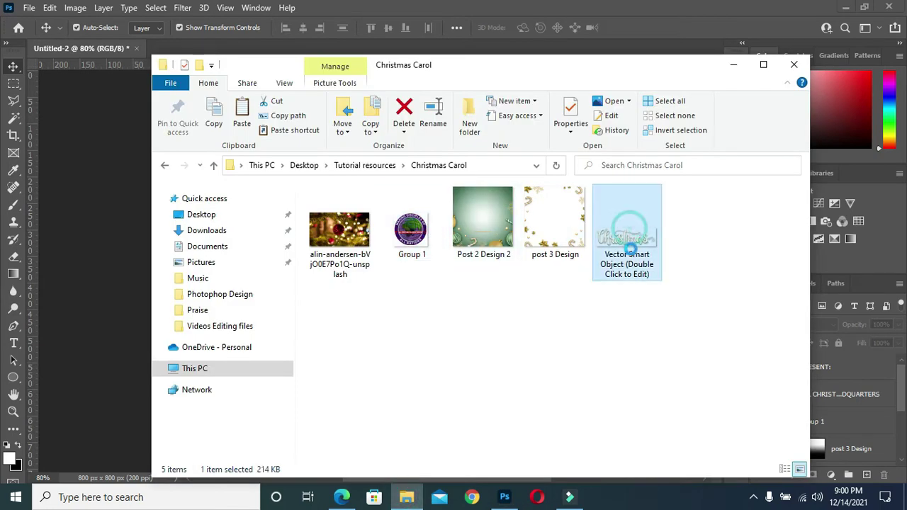
mouse_move(628, 238)
mouse_down()
mouse_move(504, 502)
mouse_move(426, 348)
mouse_up()
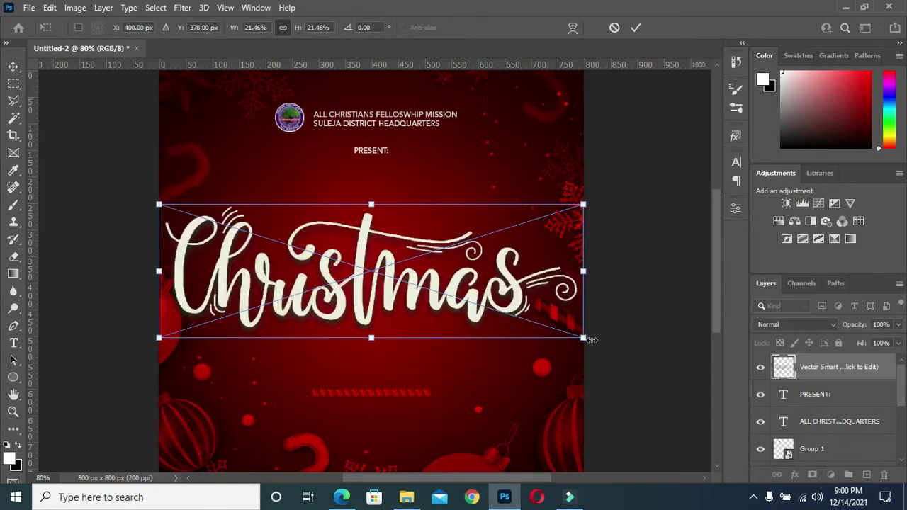
Scale the Christmas lettering to about 13% and centre it below PRESENT:
click(583, 335)
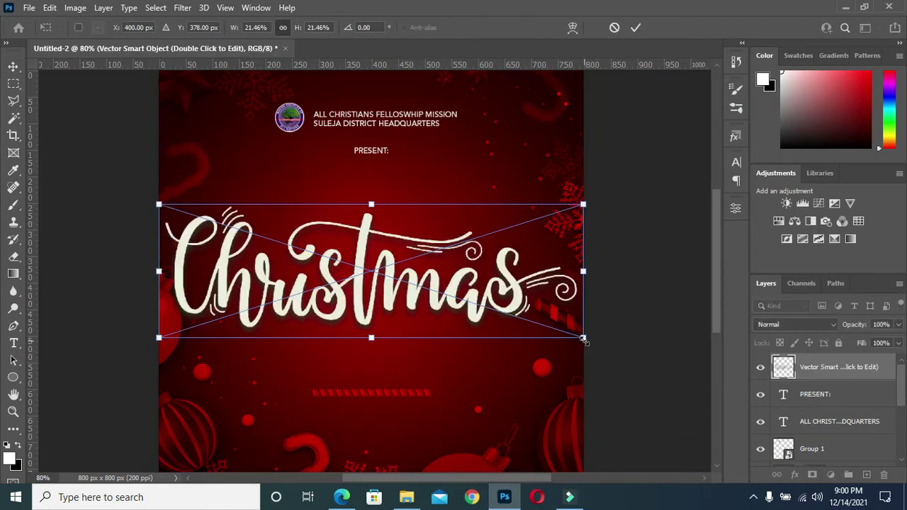
drag(583, 339, 420, 286)
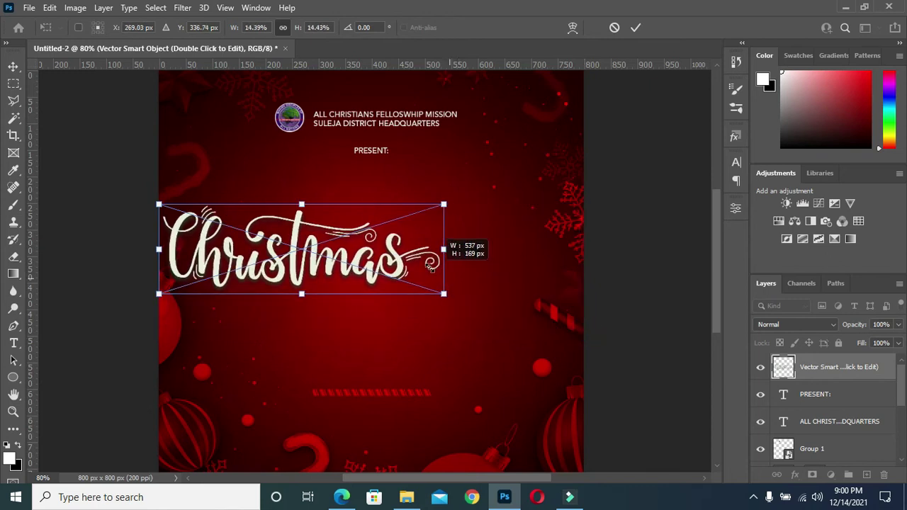
mouse_move(347, 254)
mouse_down()
mouse_move(444, 212)
mouse_move(428, 253)
mouse_up()
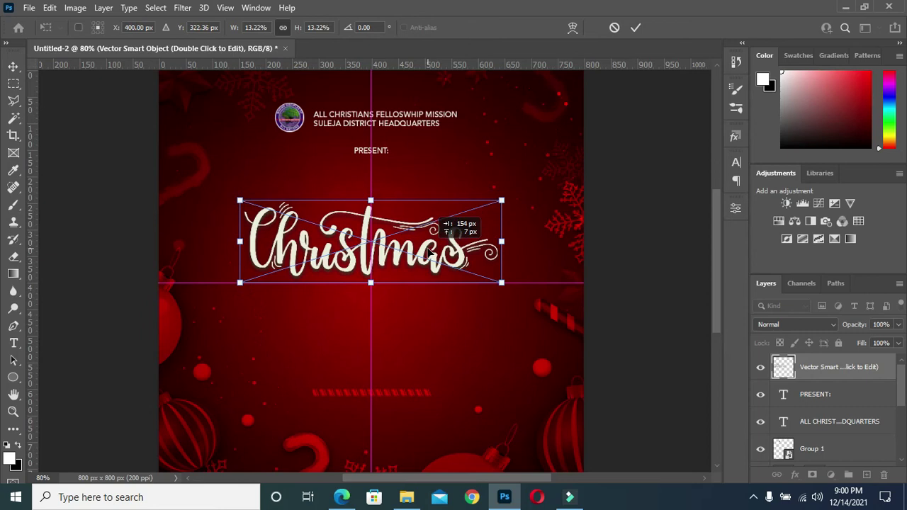
click(636, 27)
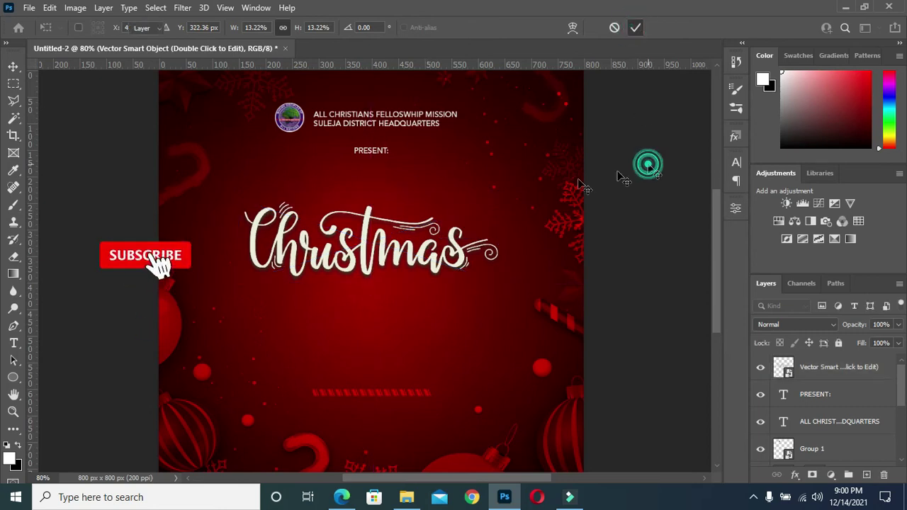
click(378, 152)
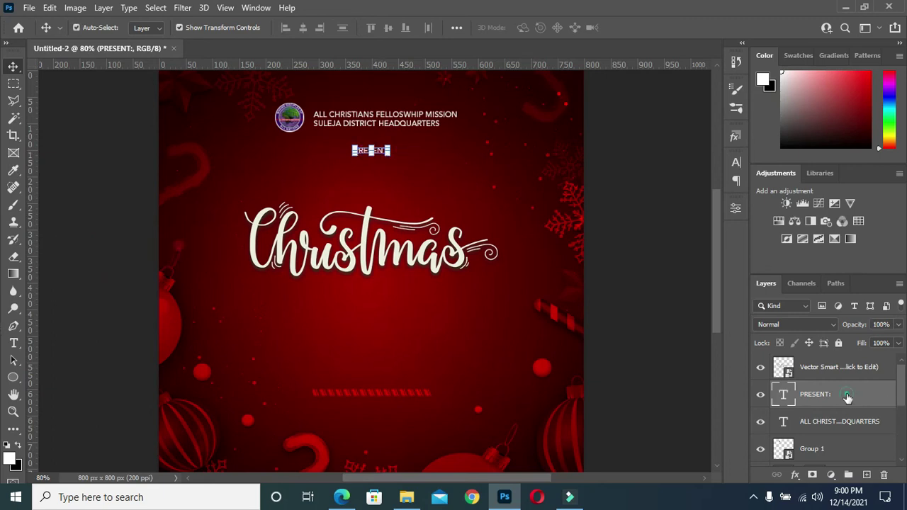
Duplicate the PRESENT: text, move it below Christmas and retype it as 'Carol'
key(ctrl+j)
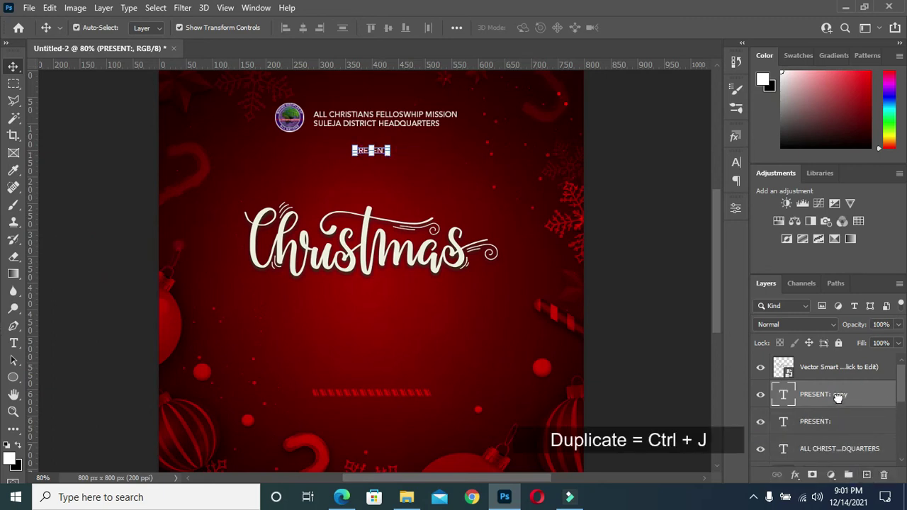
drag(831, 354, 831, 358)
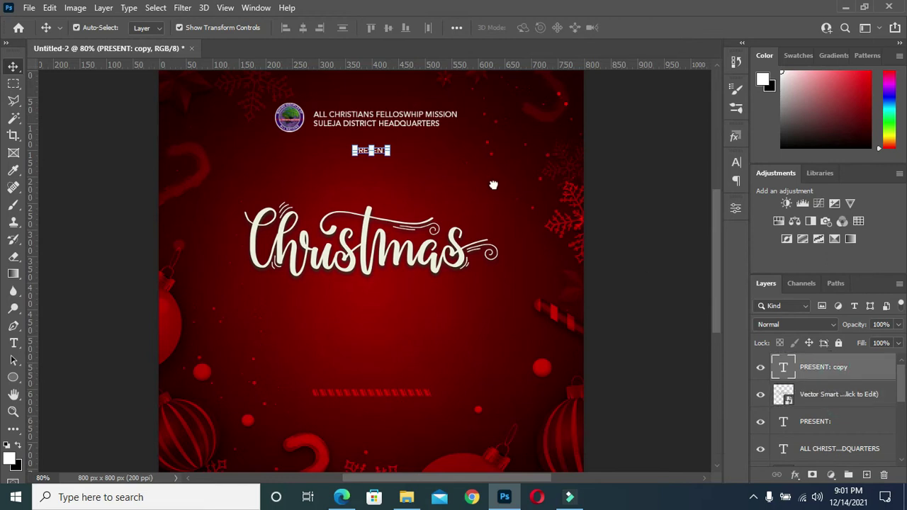
drag(381, 151, 381, 304)
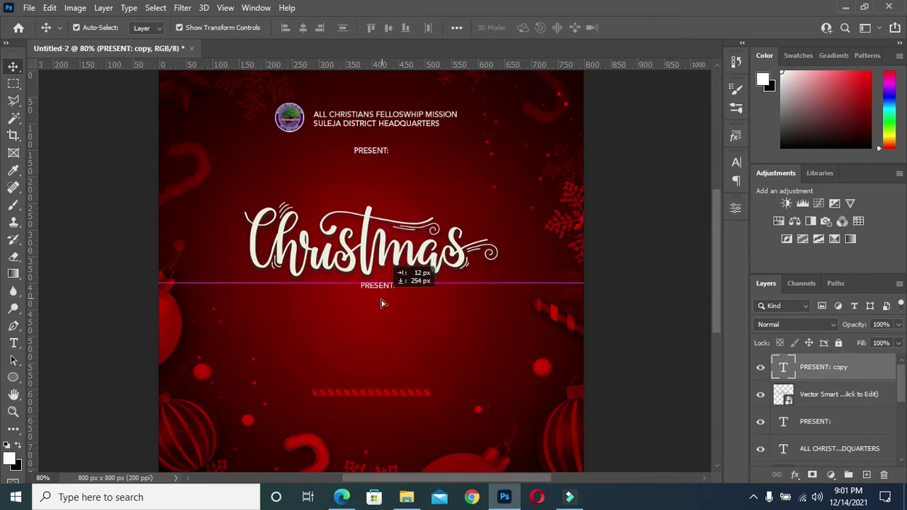
drag(381, 303, 380, 303)
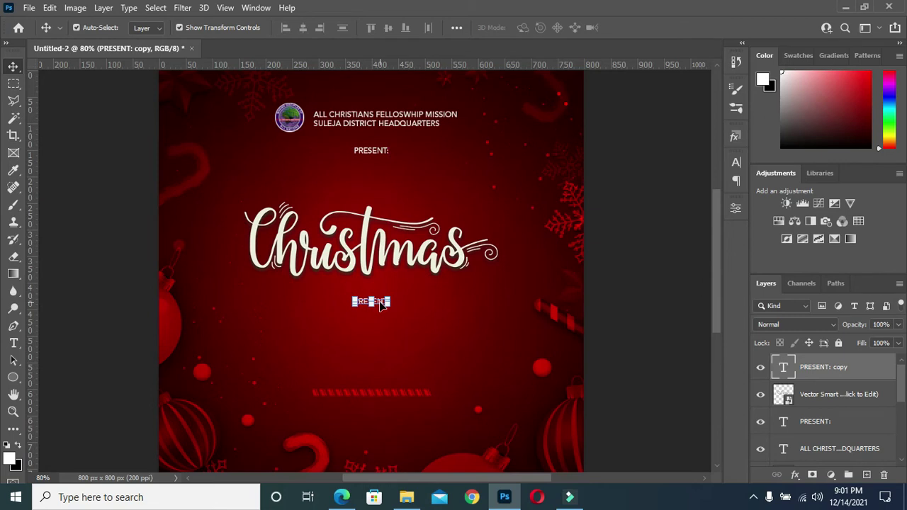
double_click(380, 303)
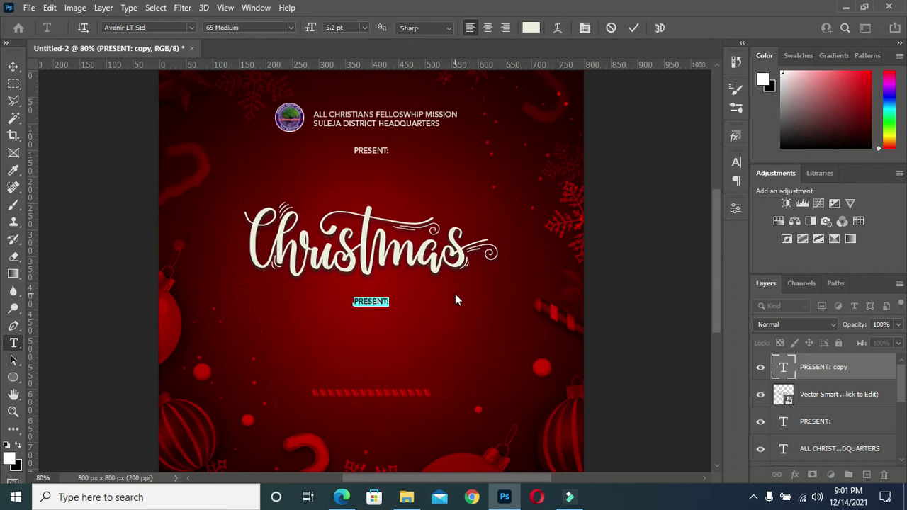
text(Carol)
click(634, 30)
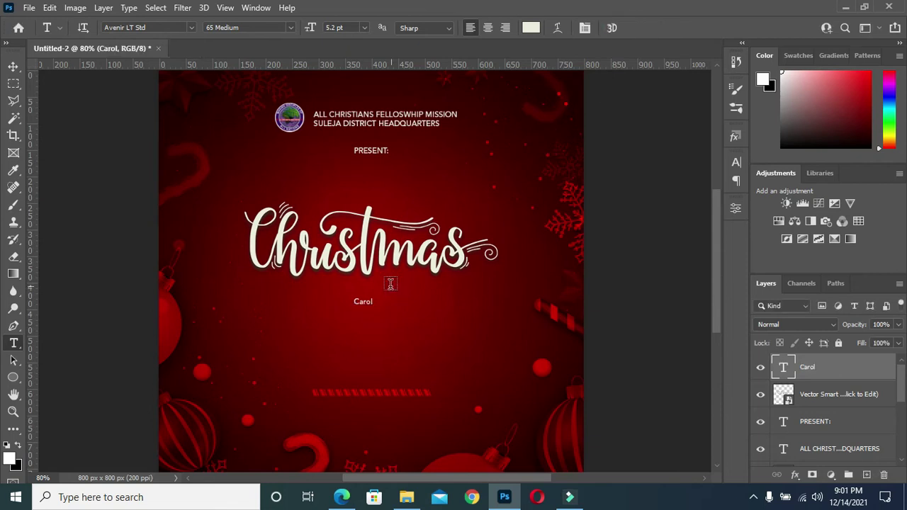
Enlarge Carol to 663.07% and centre it under the Christmas lettering
click(14, 66)
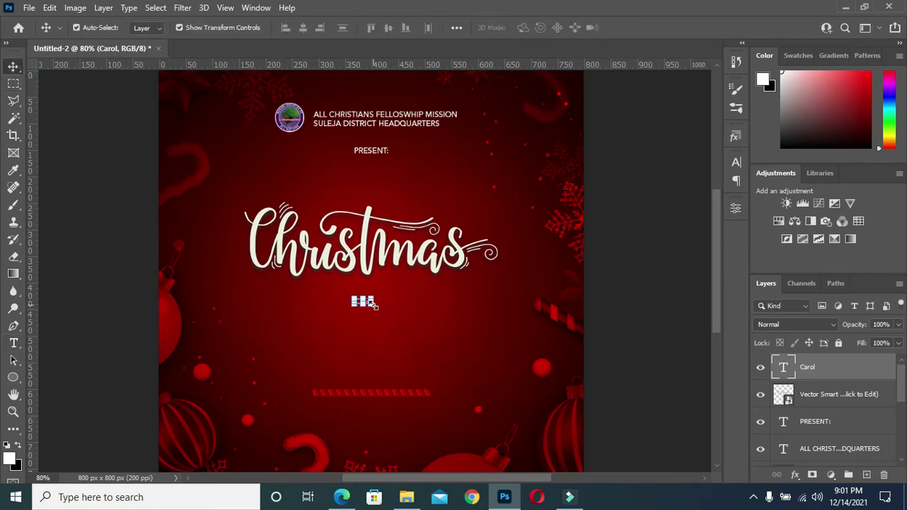
click(374, 305)
key(ctrl+t)
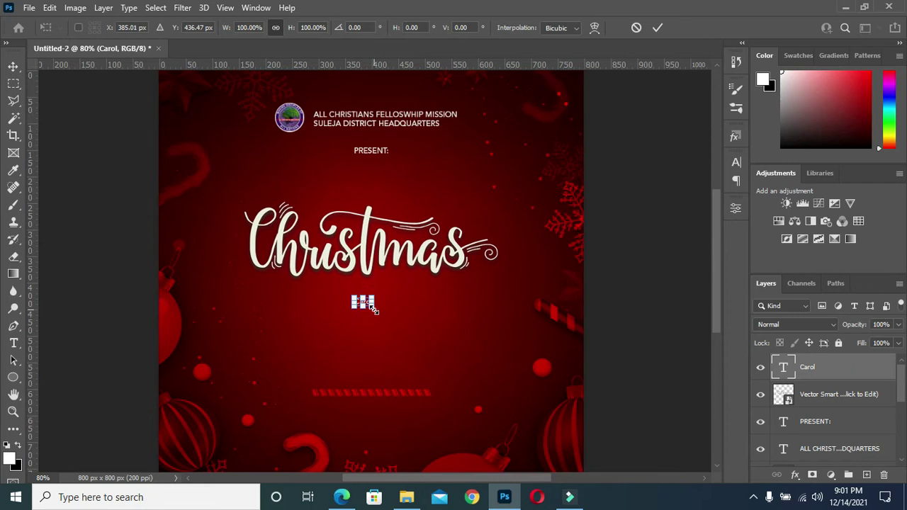
drag(373, 306, 475, 353)
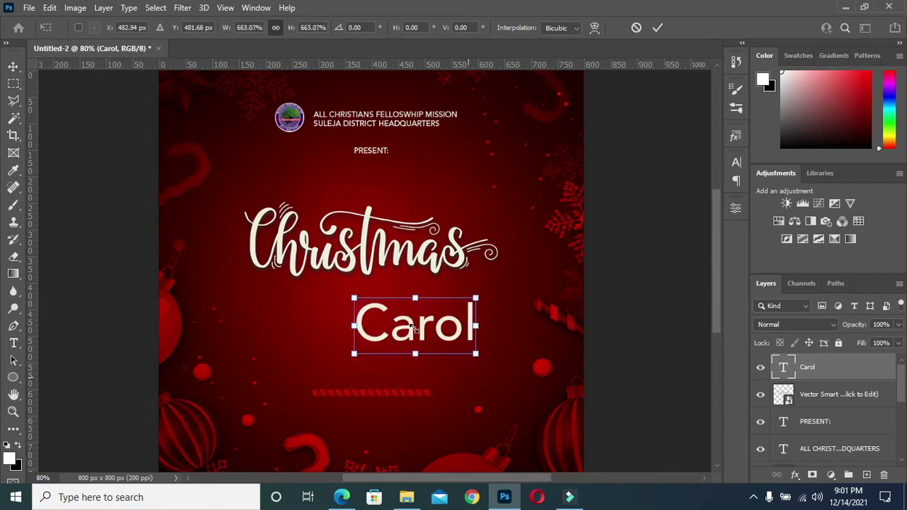
drag(425, 332, 386, 313)
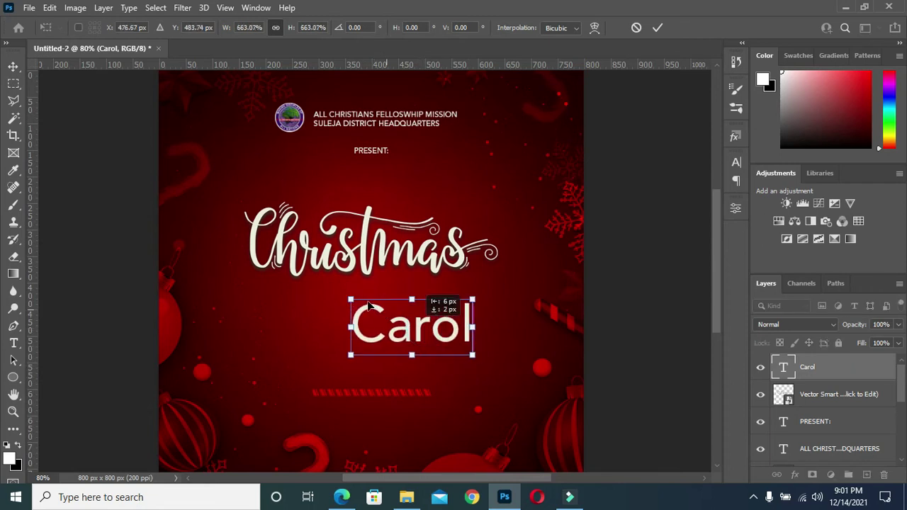
mouse_move(446, 327)
mouse_down()
mouse_move(424, 319)
mouse_move(367, 328)
mouse_up()
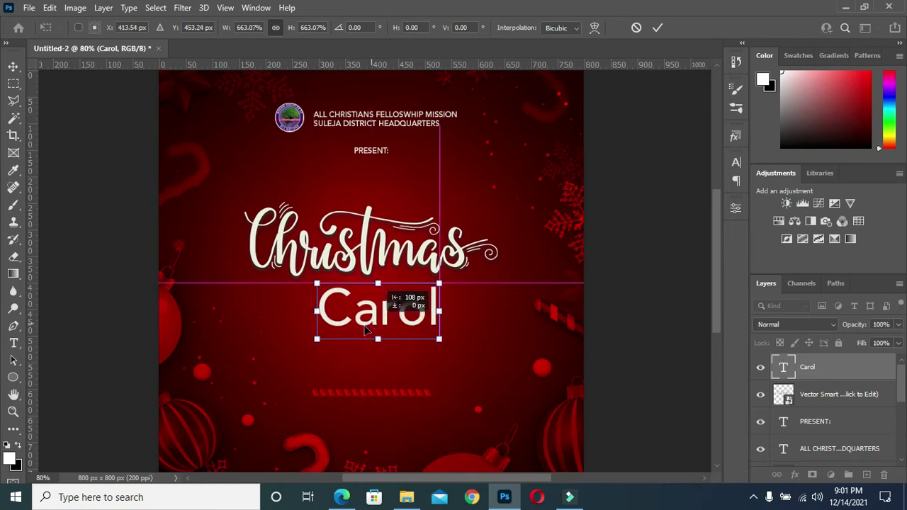
click(658, 27)
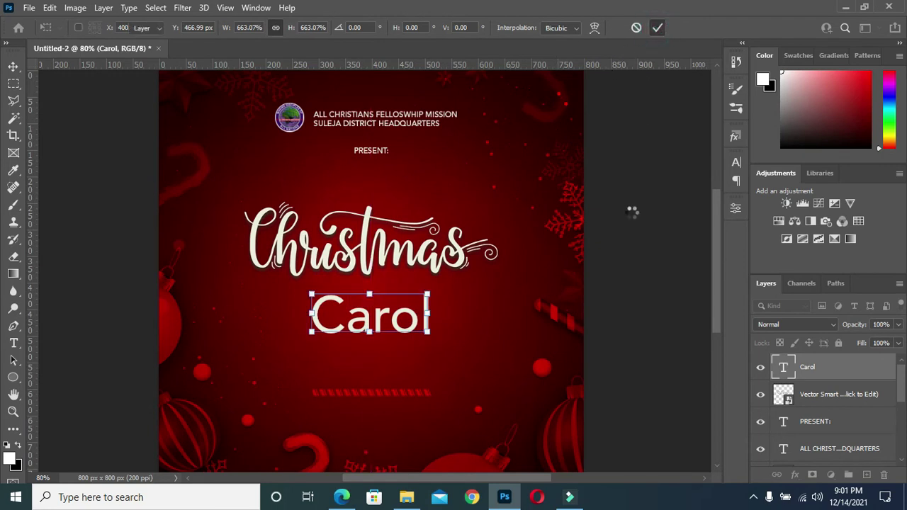
Change the Carol text to the Christian Sunday script font
key(t)
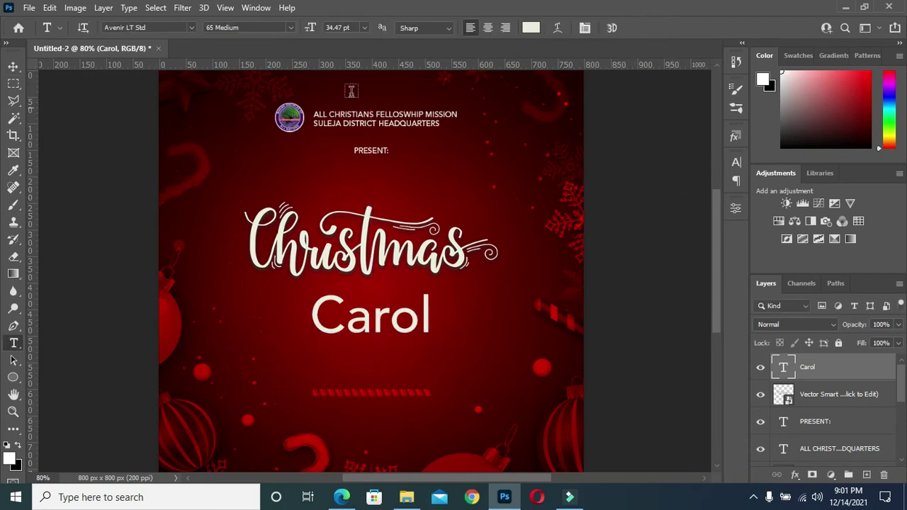
click(191, 28)
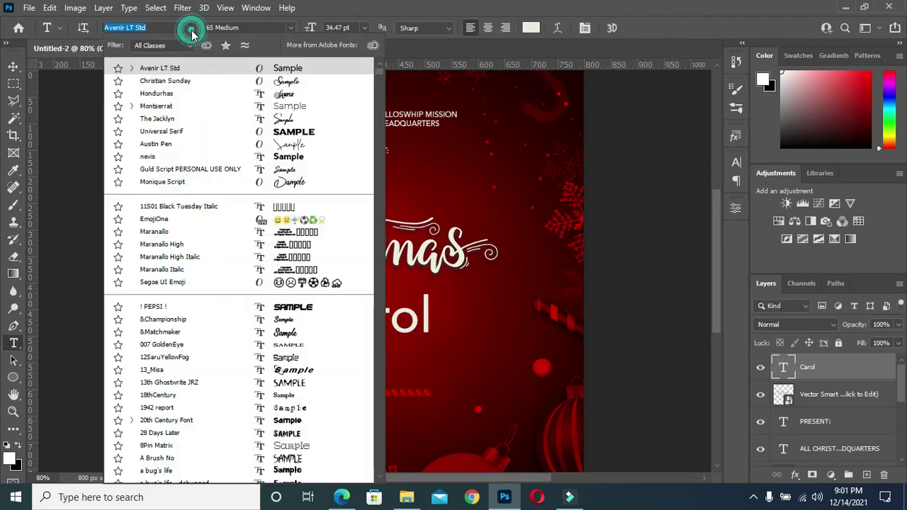
click(183, 81)
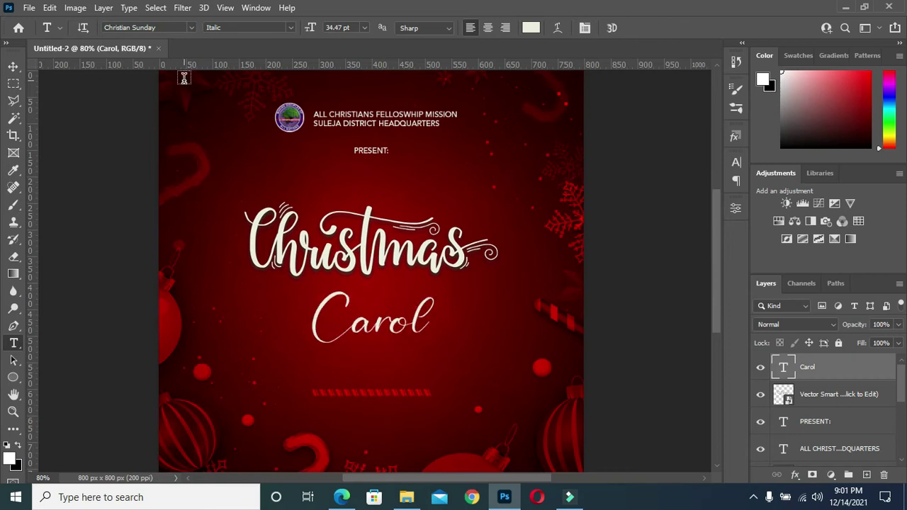
Scale Carol to about 131% and centre it just below Christmas
click(14, 68)
drag(381, 330, 356, 318)
drag(411, 333, 449, 354)
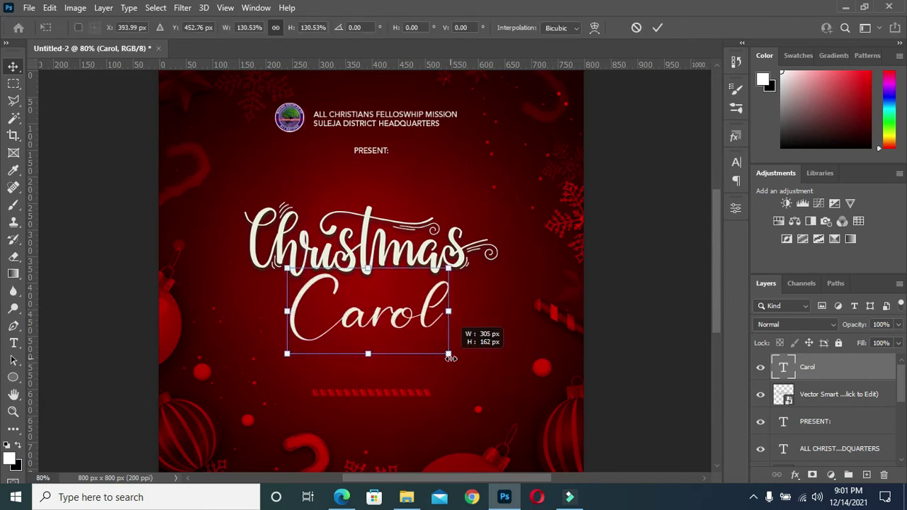
drag(396, 322, 397, 326)
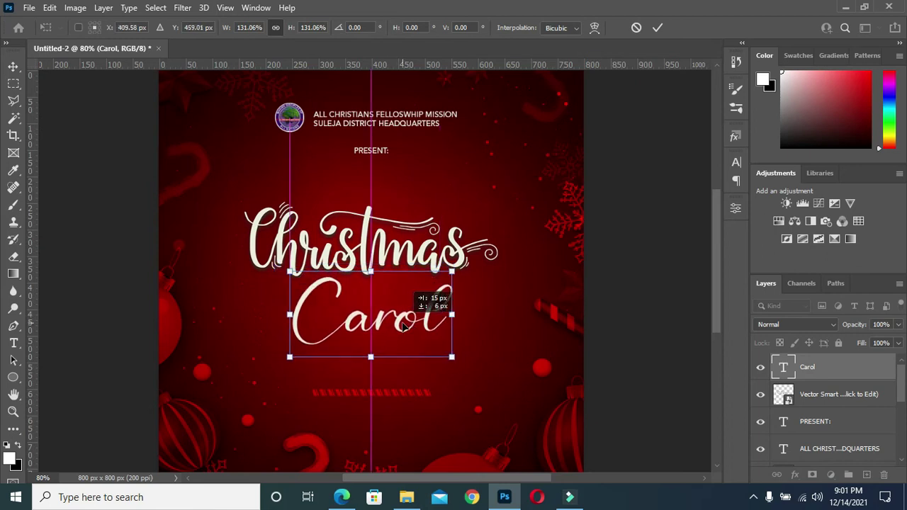
drag(398, 326, 411, 326)
click(658, 28)
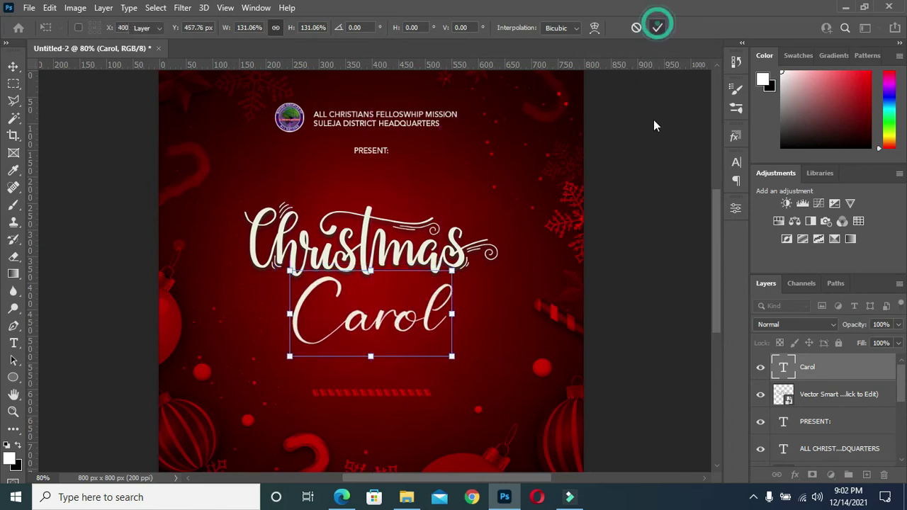
Drag the PRESENT: caption a few pixels down toward the Christmas title
click(413, 266)
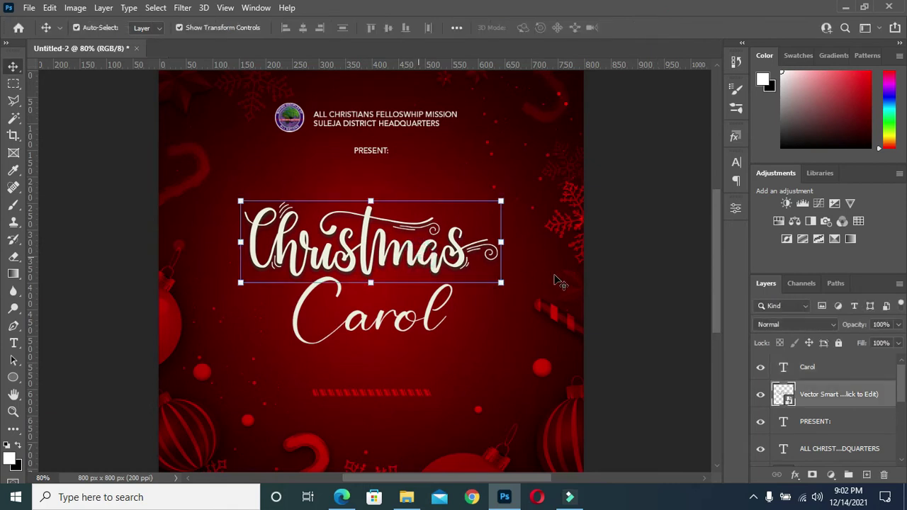
click(370, 151)
drag(379, 152, 380, 177)
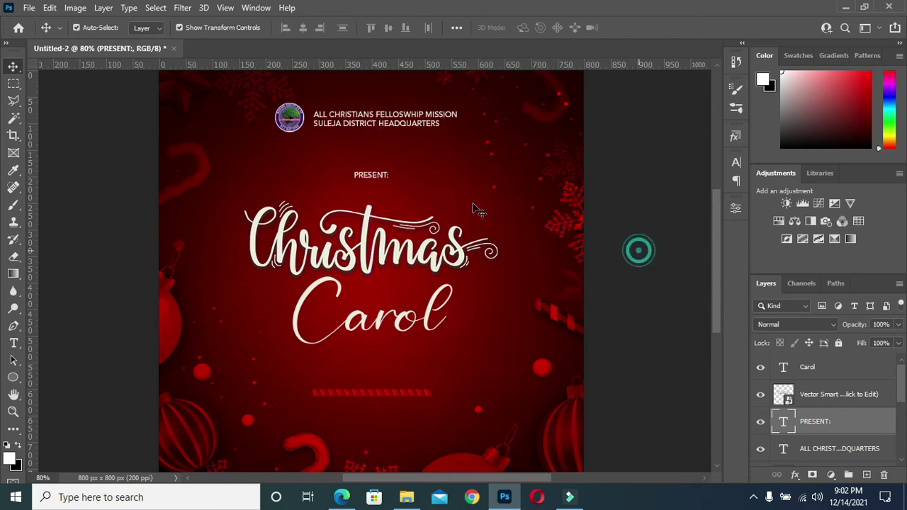
click(638, 249)
click(367, 182)
click(652, 261)
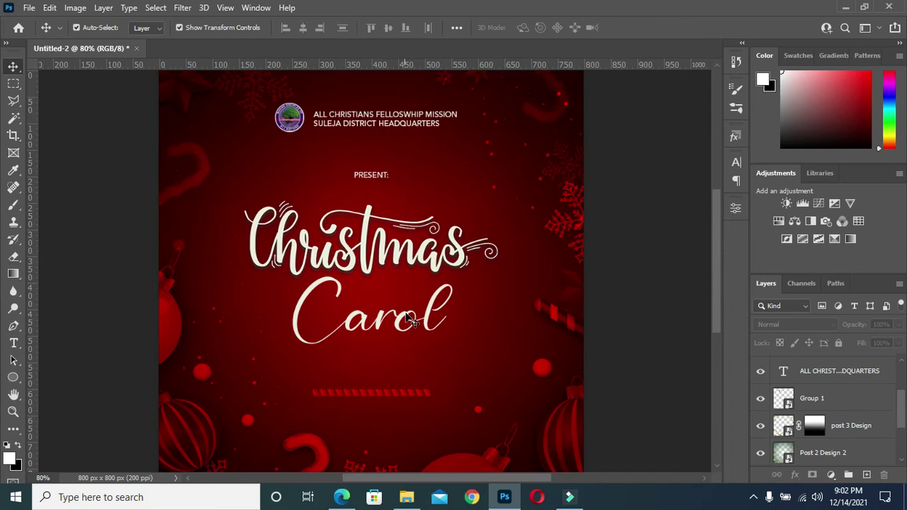
click(378, 181)
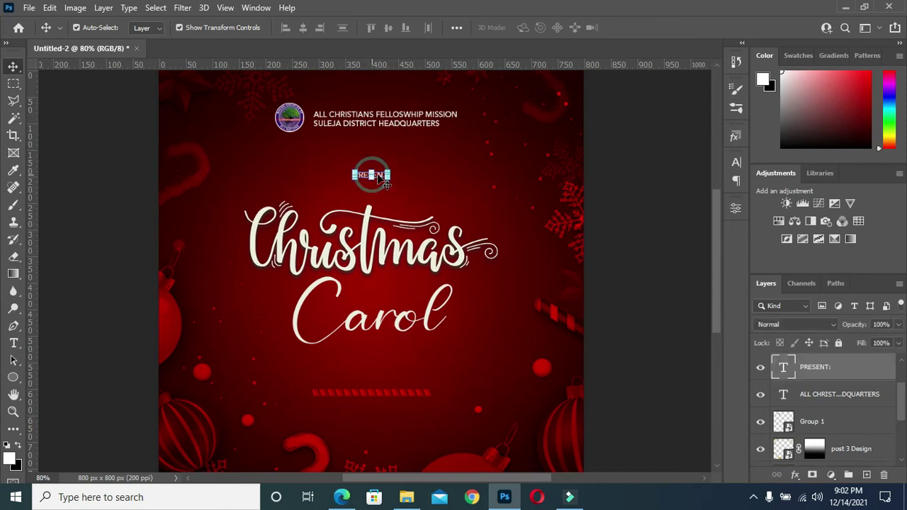
Duplicate PRESENT: below Carol and retype the copy as the date '24TH DECEMBER, 2021'
drag(852, 366, 866, 474)
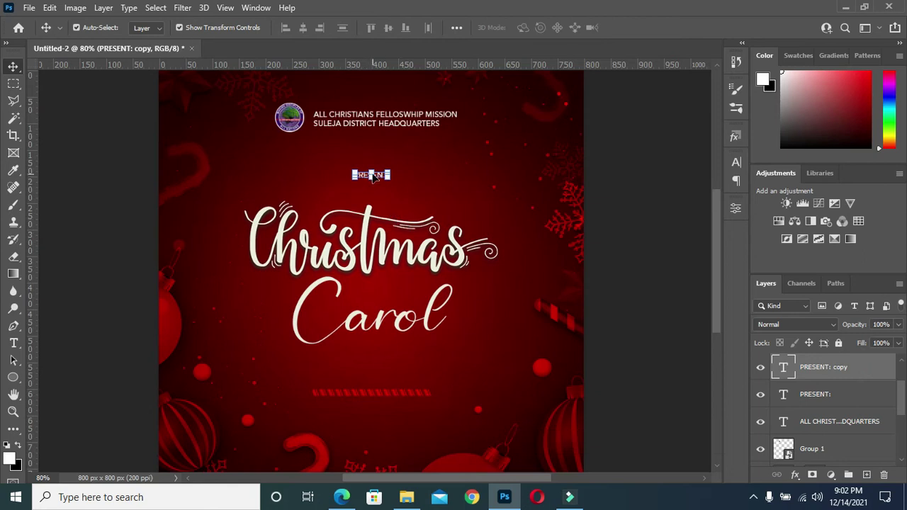
drag(380, 179, 383, 366)
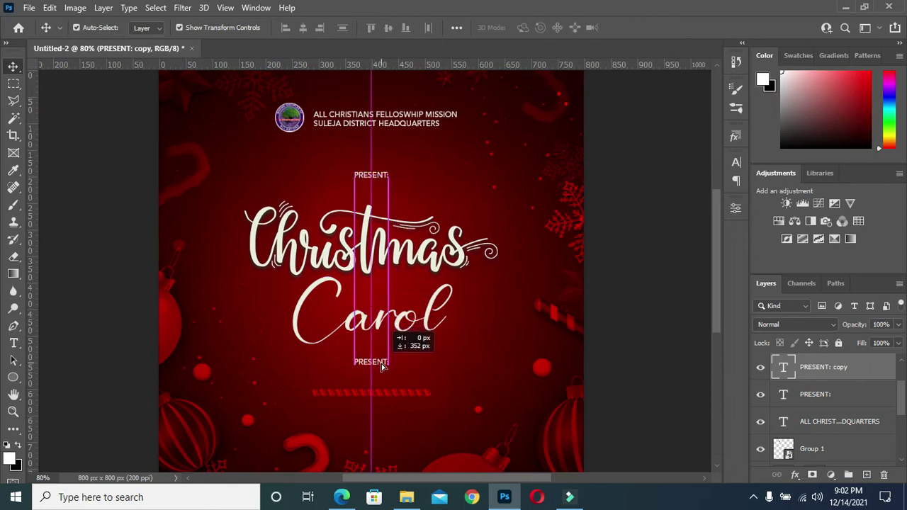
click(598, 312)
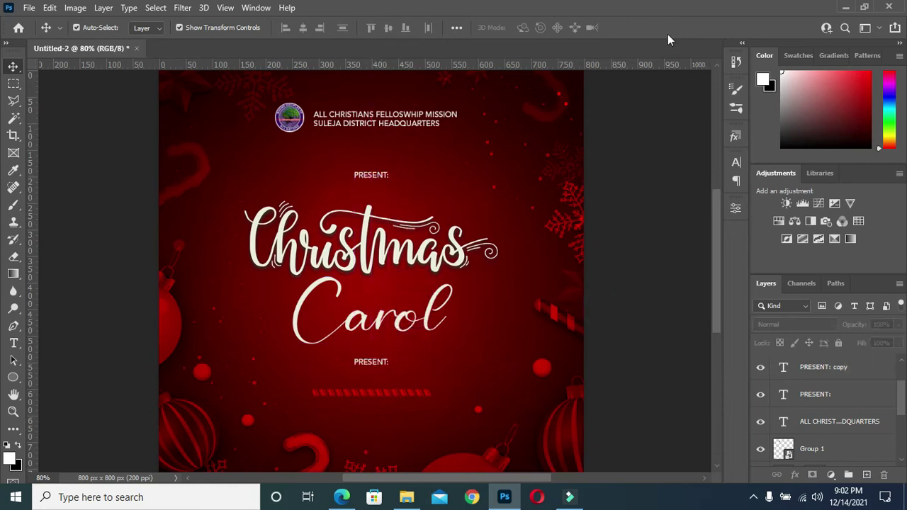
key(t)
click(368, 363)
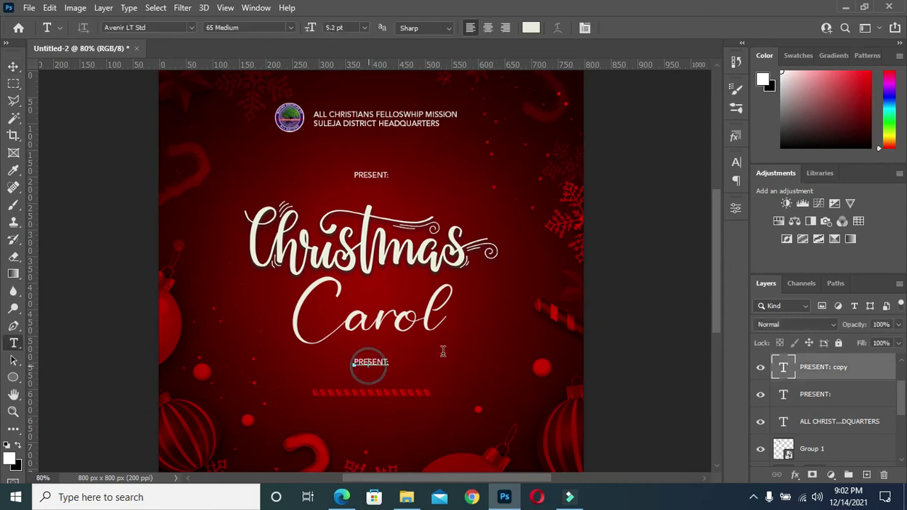
key(ctrl+a)
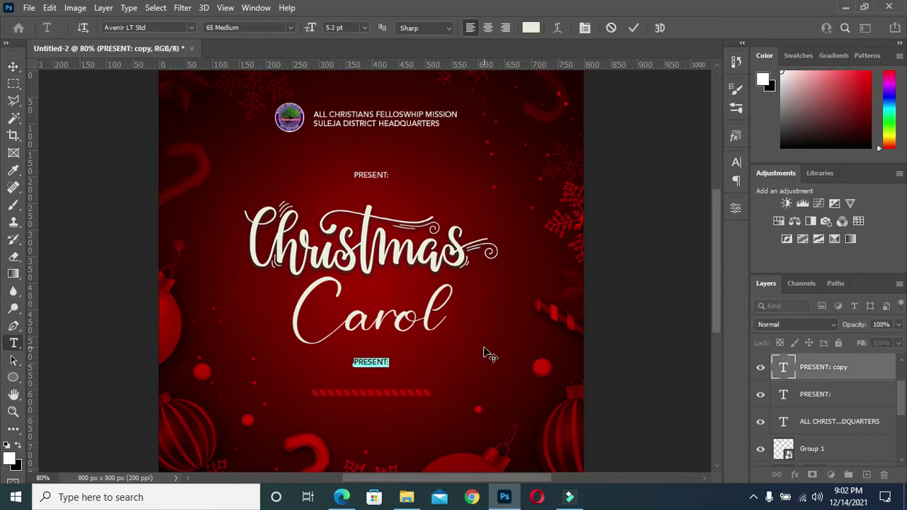
text(24TH DECEMBER, 2021)
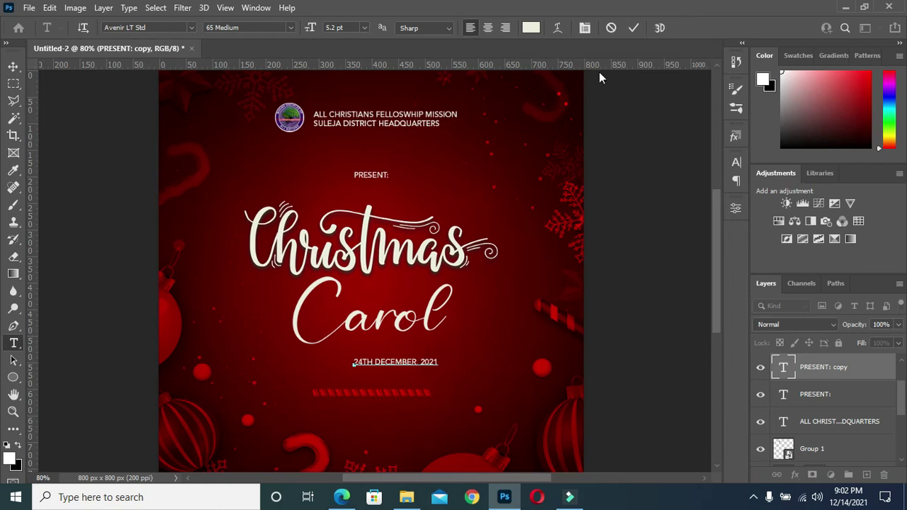
click(634, 28)
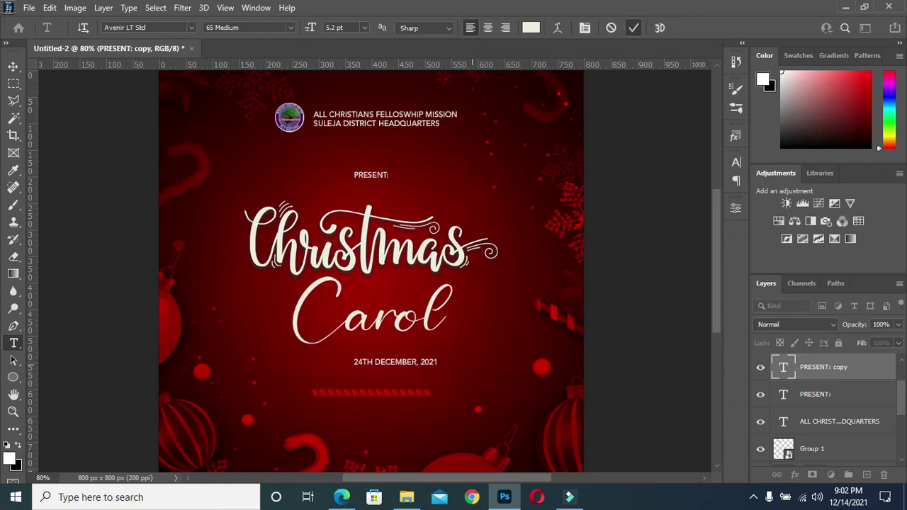
Scale the date line up to about 172% and nudge it into place under Carol
click(12, 66)
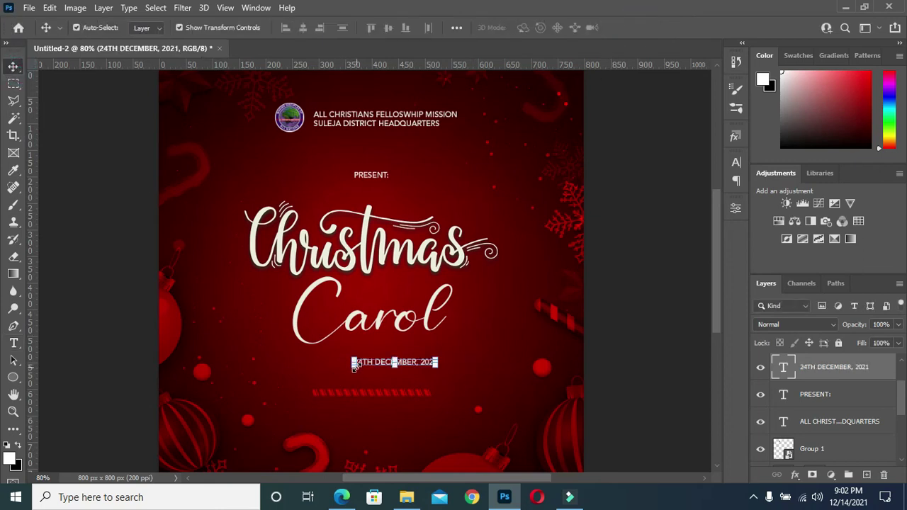
drag(354, 365, 311, 384)
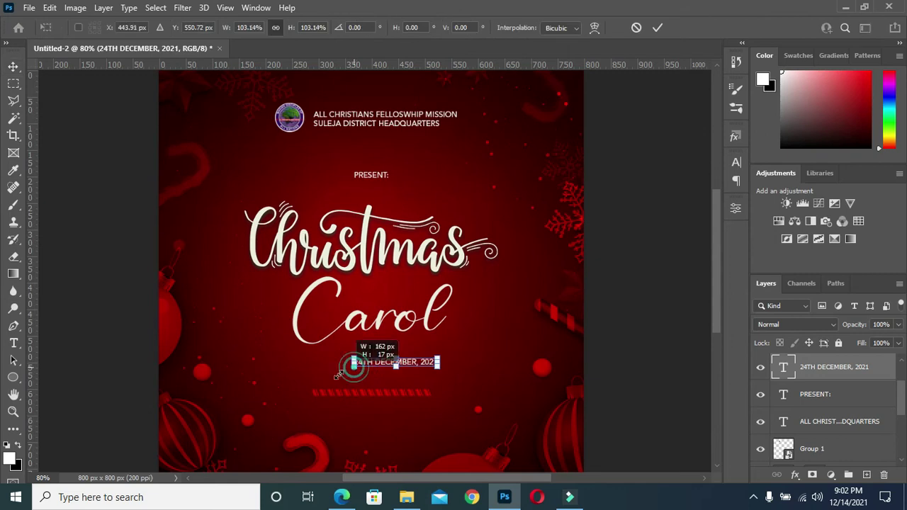
drag(310, 383, 291, 385)
drag(368, 369, 383, 378)
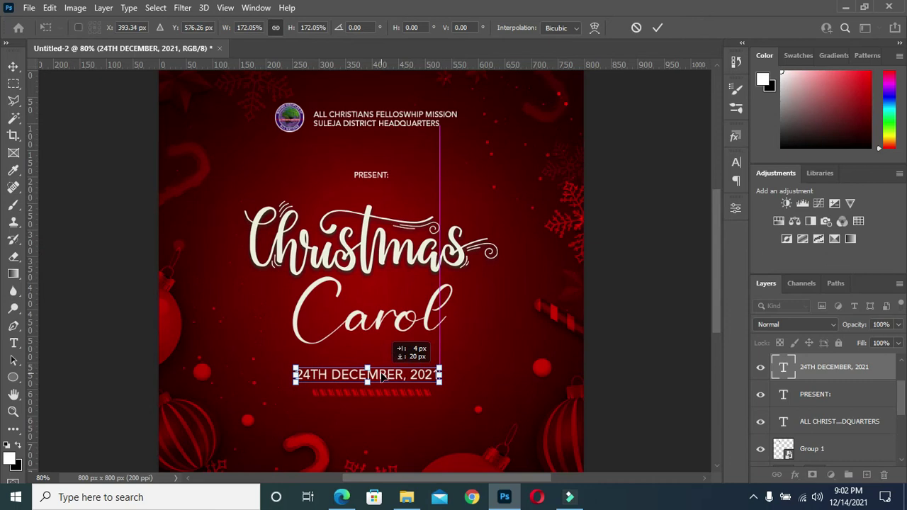
click(659, 28)
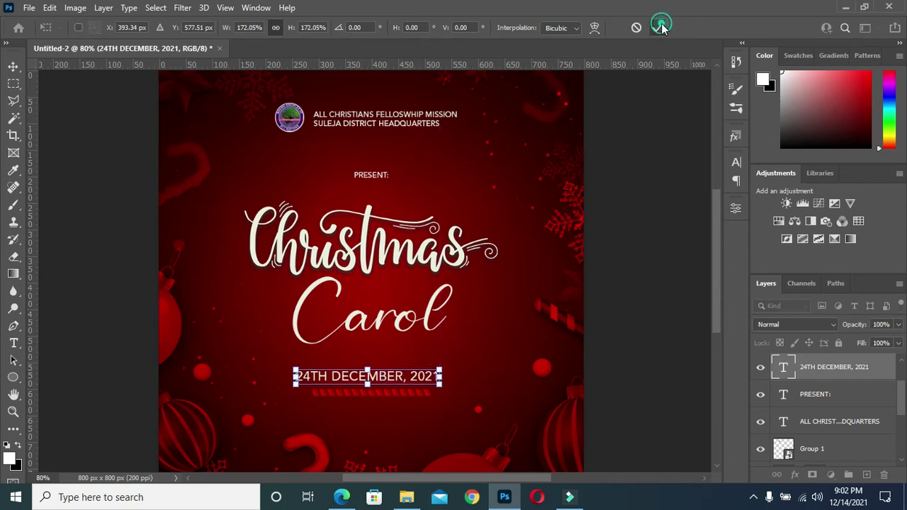
Set the date text's font weight to 95 Black
key(t)
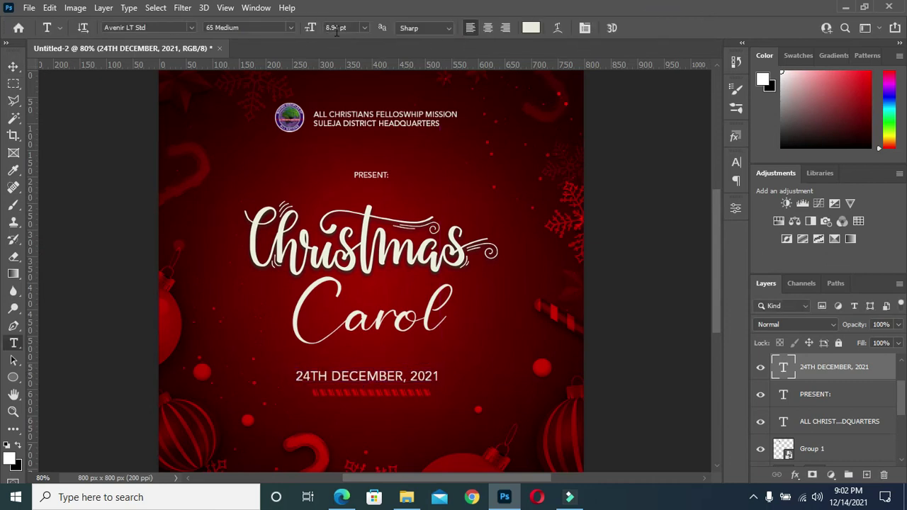
click(288, 27)
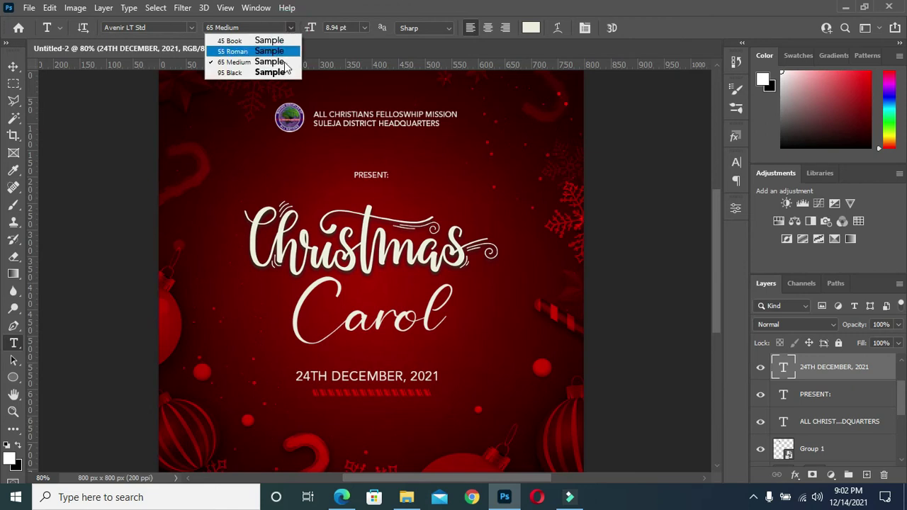
click(280, 74)
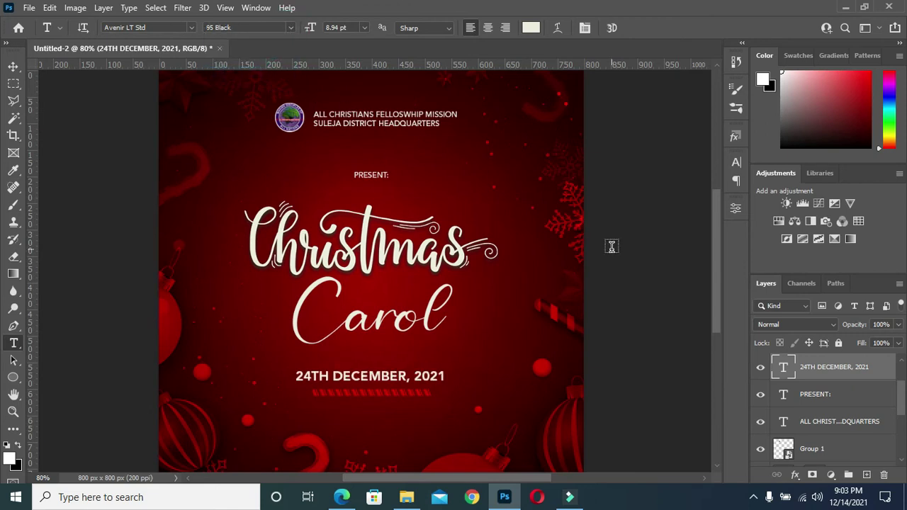
click(13, 66)
click(644, 284)
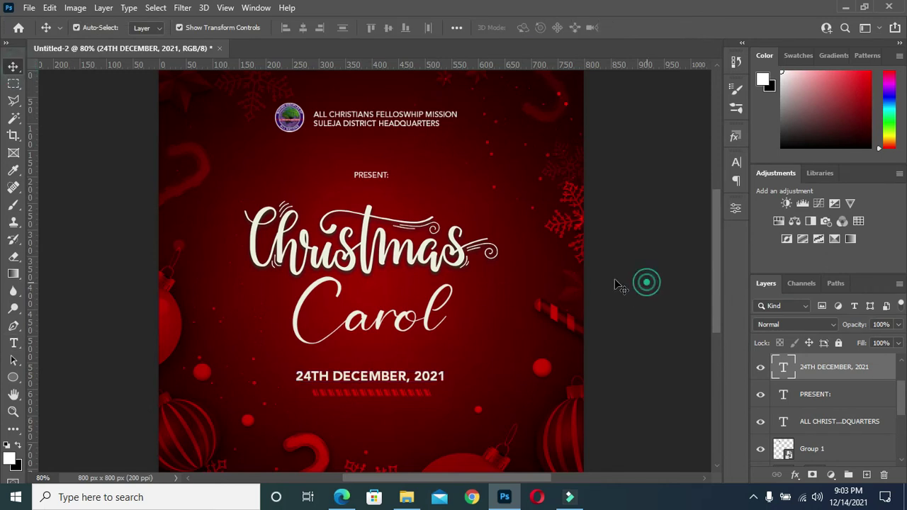
Duplicate the ALL CHRISTIANS FELLOWSHIP MISSION header, move it to the top of the stack and below the date
click(368, 125)
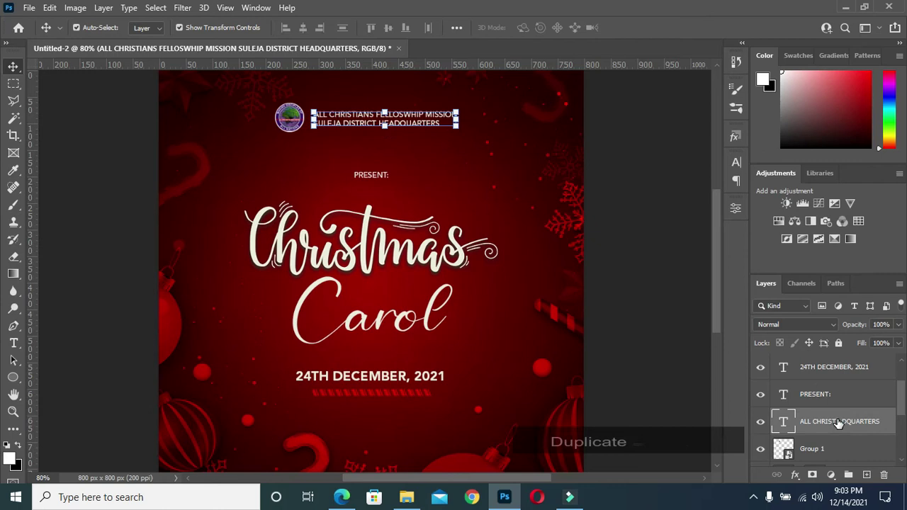
key(ctrl+j)
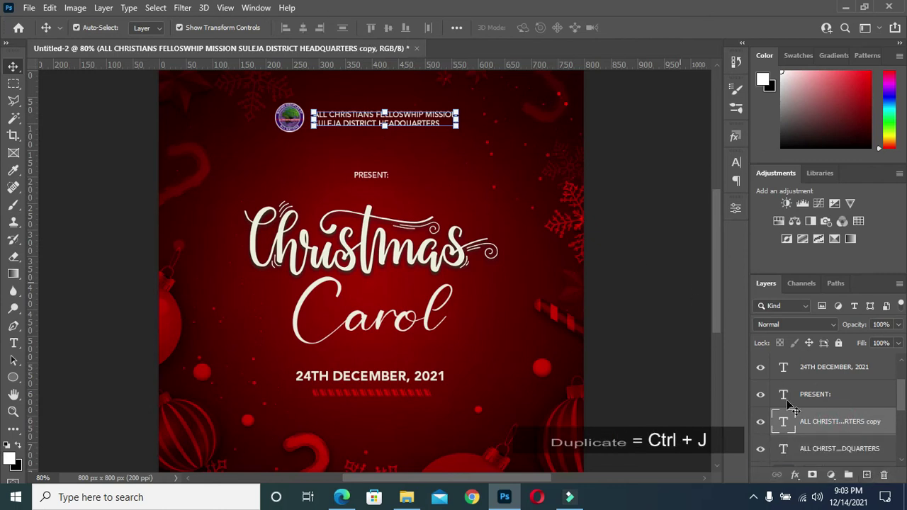
drag(842, 421, 837, 358)
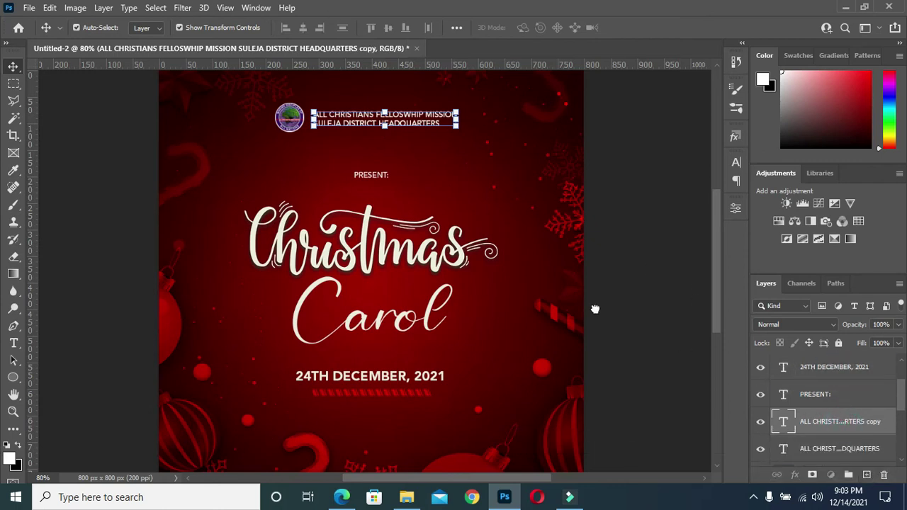
drag(414, 123, 403, 432)
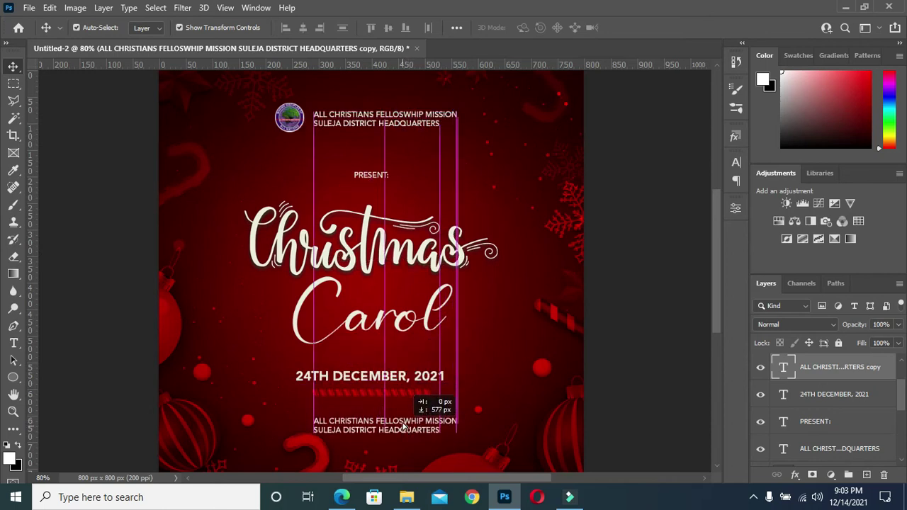
drag(403, 432, 388, 416)
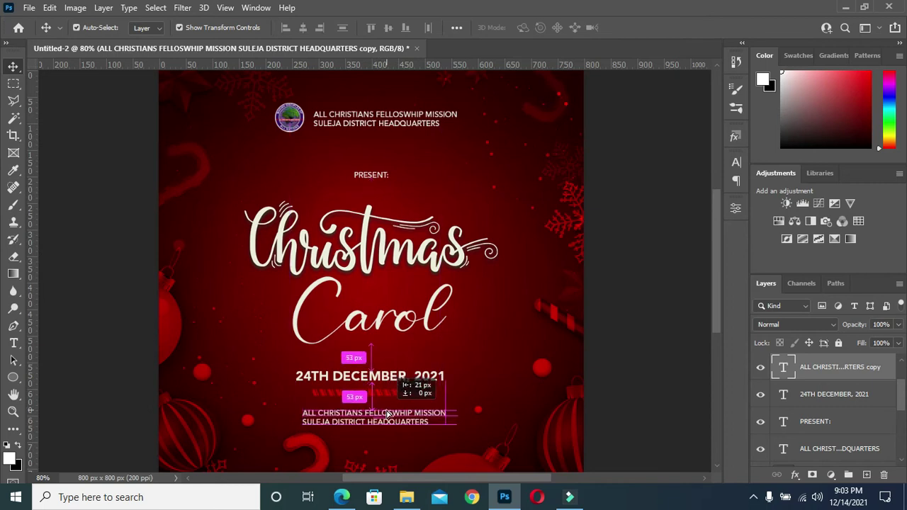
drag(388, 415, 380, 415)
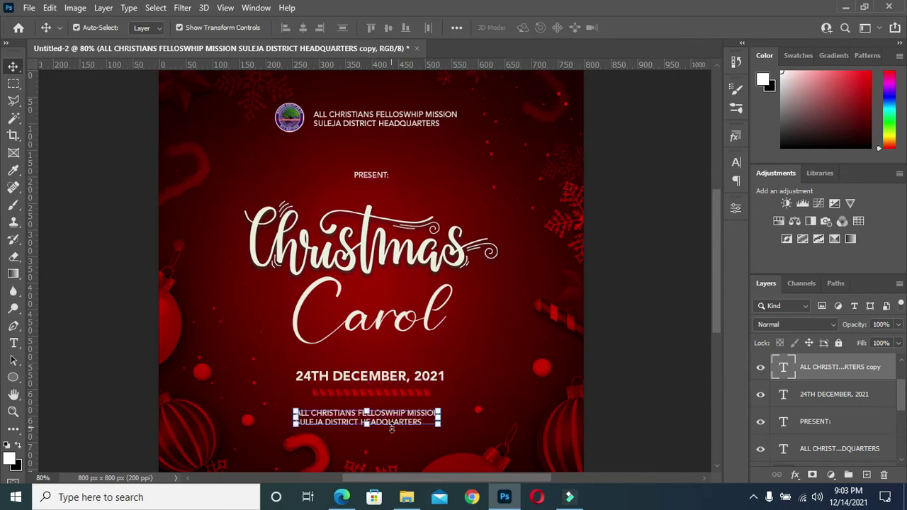
Centre the header copy horizontally on the poster using a canvas-wide selection
key(ctrl+a)
click(303, 28)
key(ctrl+d)
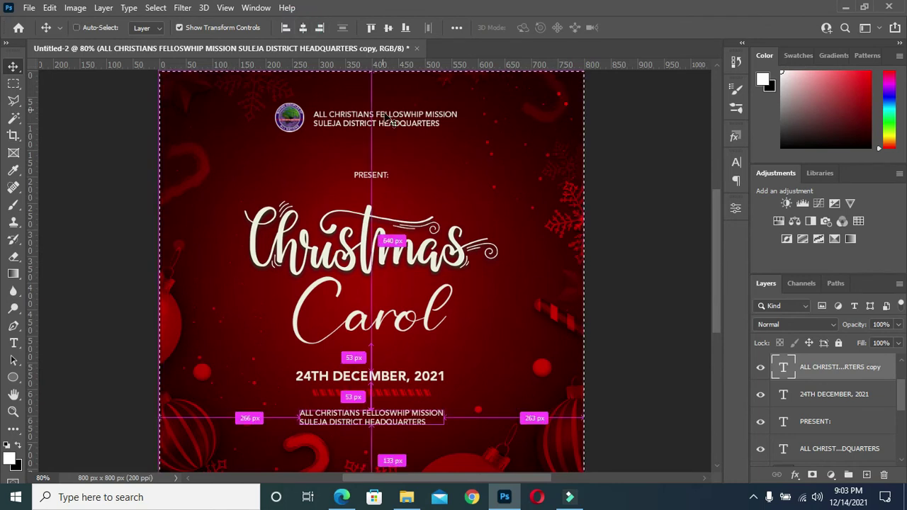
ctrl+click(644, 304)
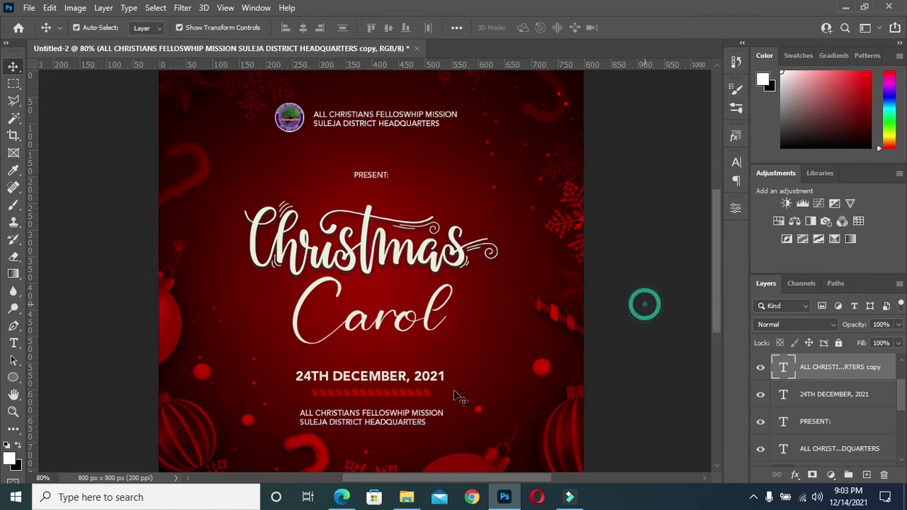
Edit the copied header to add a third line reading CHURCH ROAD
double_click(394, 414)
text(CHURCH ROAD.)
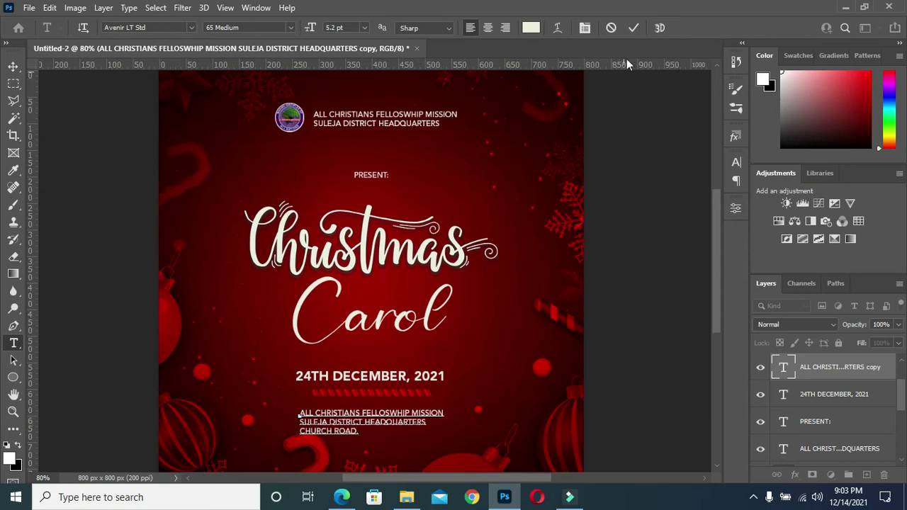
click(633, 29)
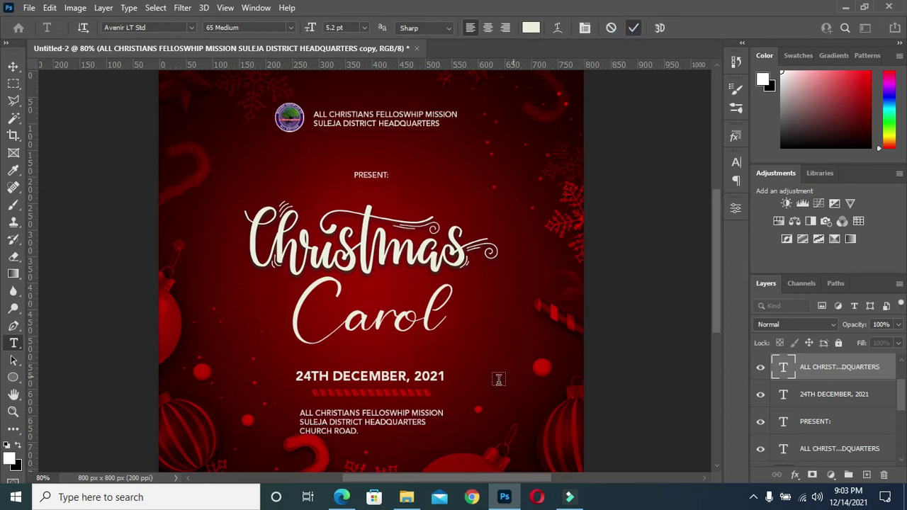
click(12, 65)
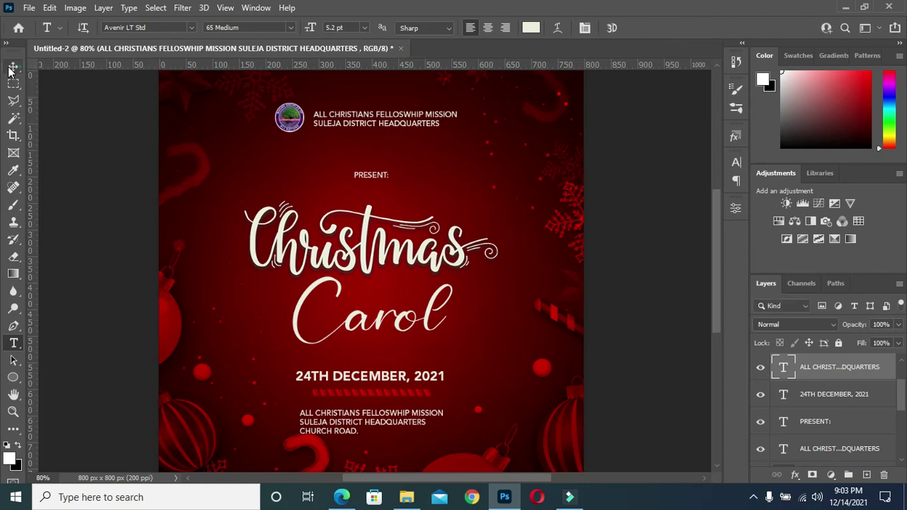
click(651, 334)
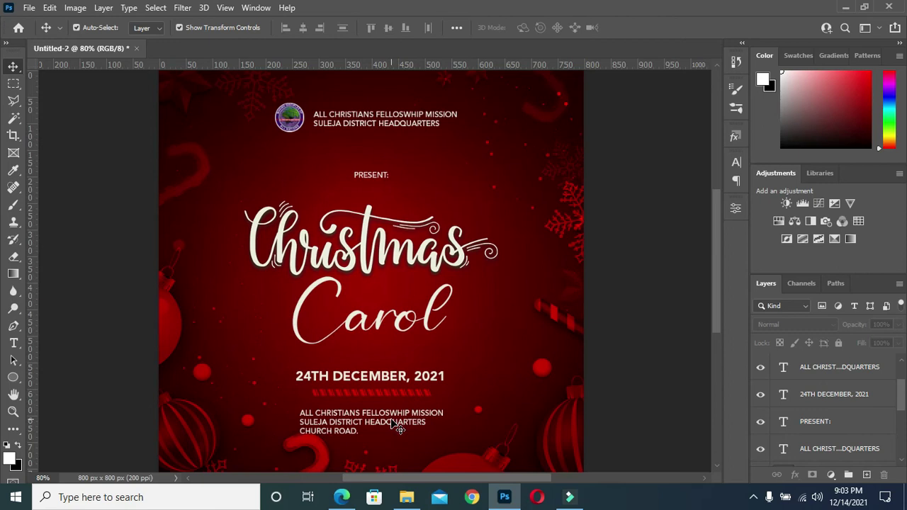
click(29, 10)
Place Embedded the google-location-icon-16 image into the poster
click(50, 286)
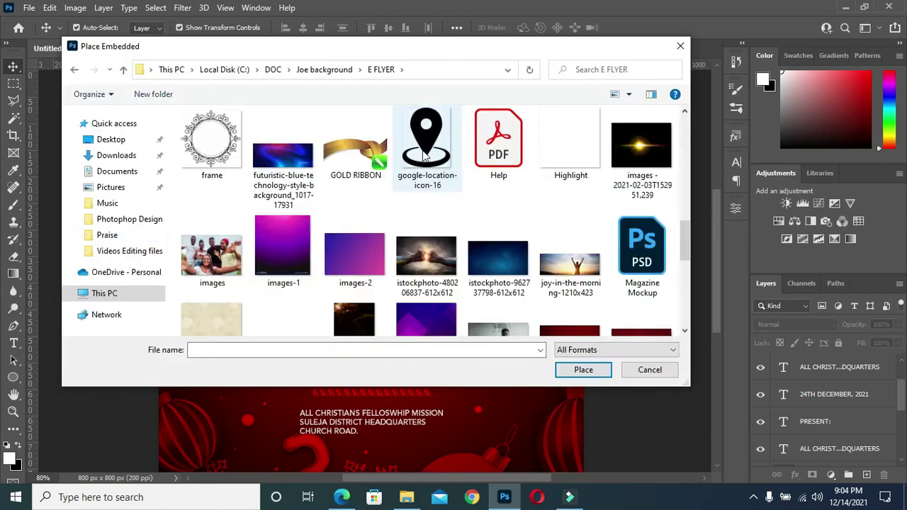
click(422, 167)
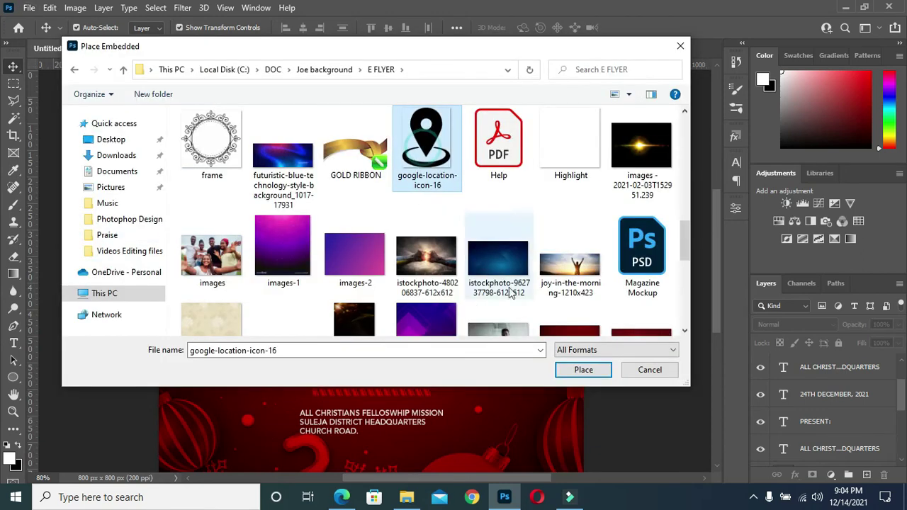
click(582, 370)
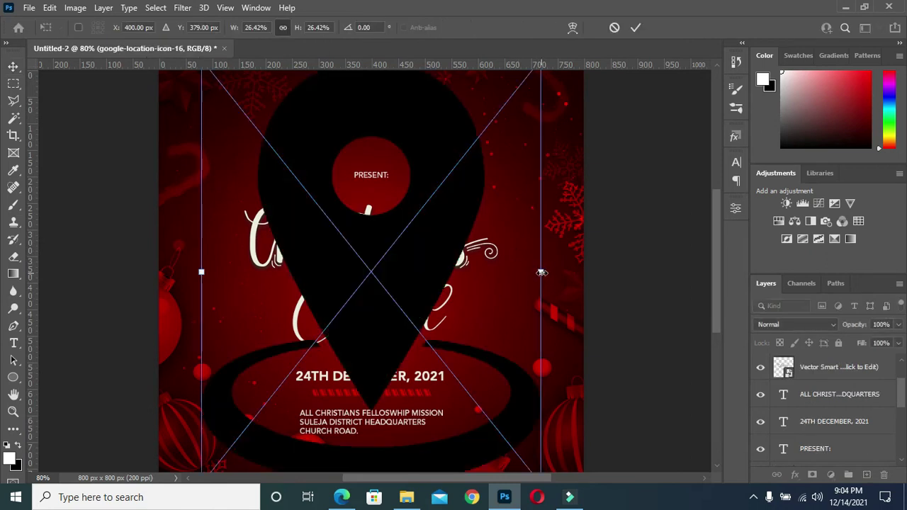
Shrink the location pin and position it just left of the address lines, then commit
drag(541, 273, 227, 310)
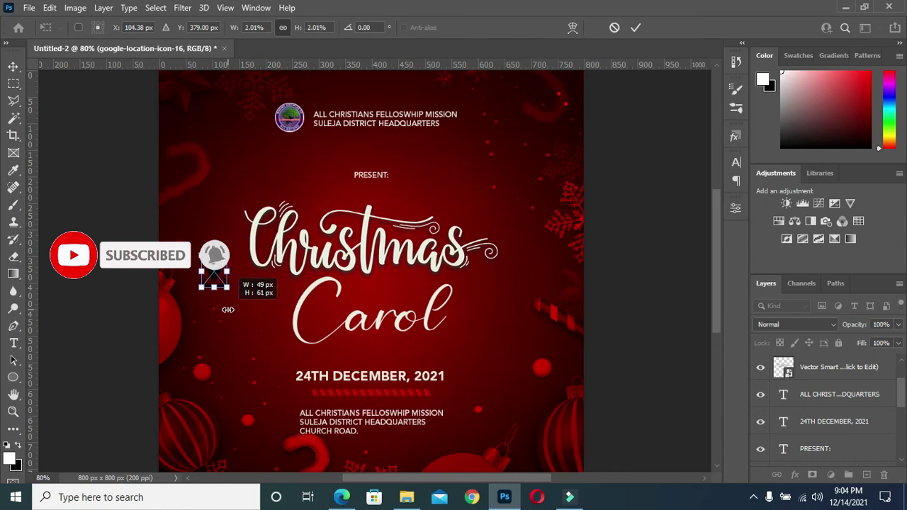
drag(228, 310, 226, 307)
drag(214, 272, 285, 427)
scroll(285, 427, up, 5)
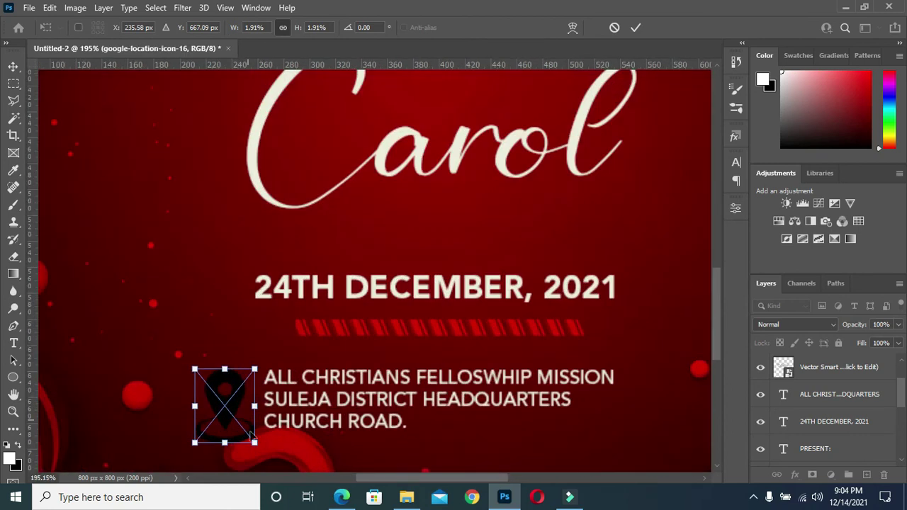
drag(254, 444, 230, 411)
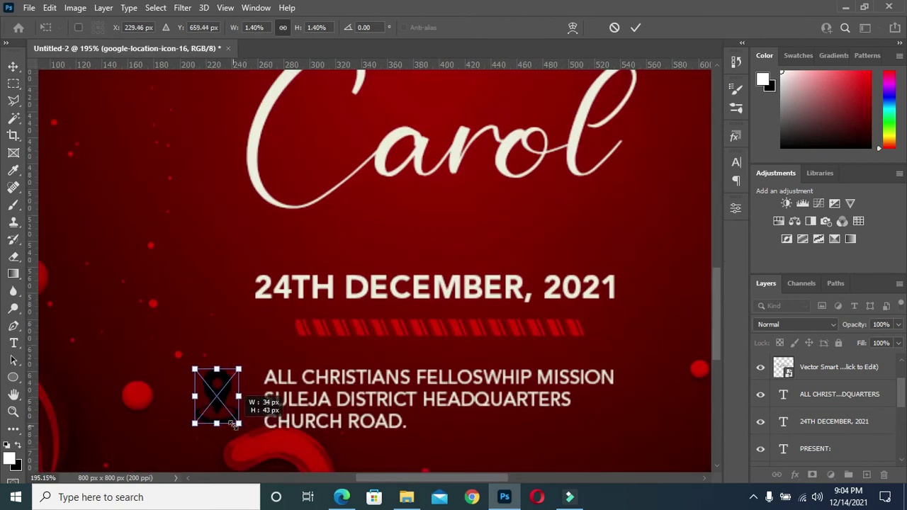
drag(217, 396, 236, 409)
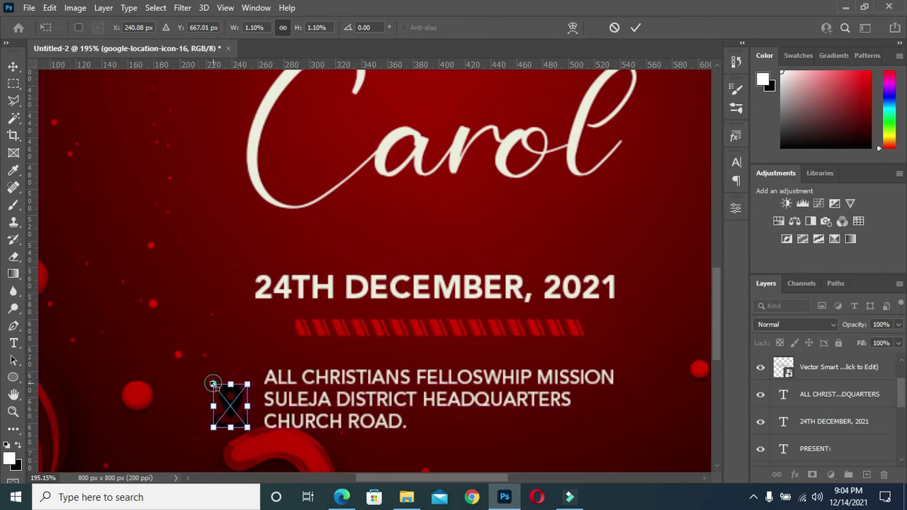
drag(214, 385, 217, 390)
click(636, 27)
drag(234, 407, 234, 398)
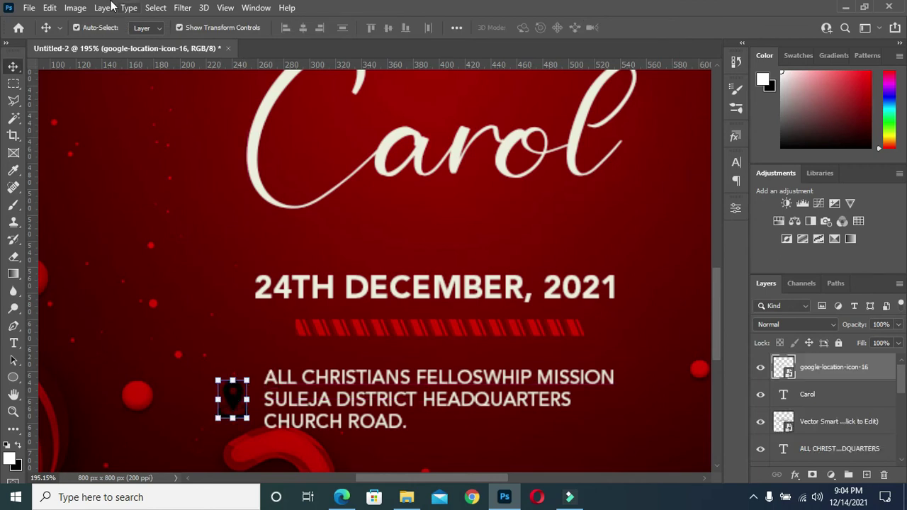
click(75, 7)
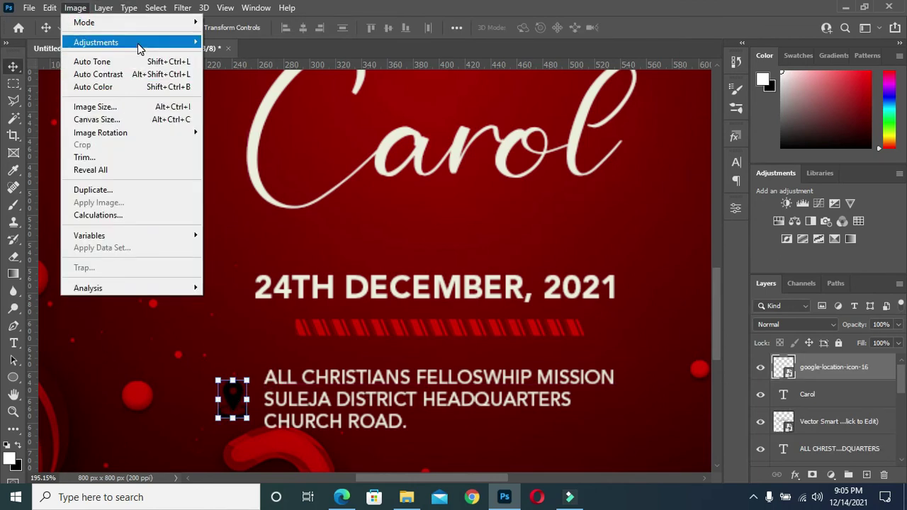
Turn the pin white with a Hue/Saturation adjustment at Lightness +100
mouse_move(96, 43)
click(246, 112)
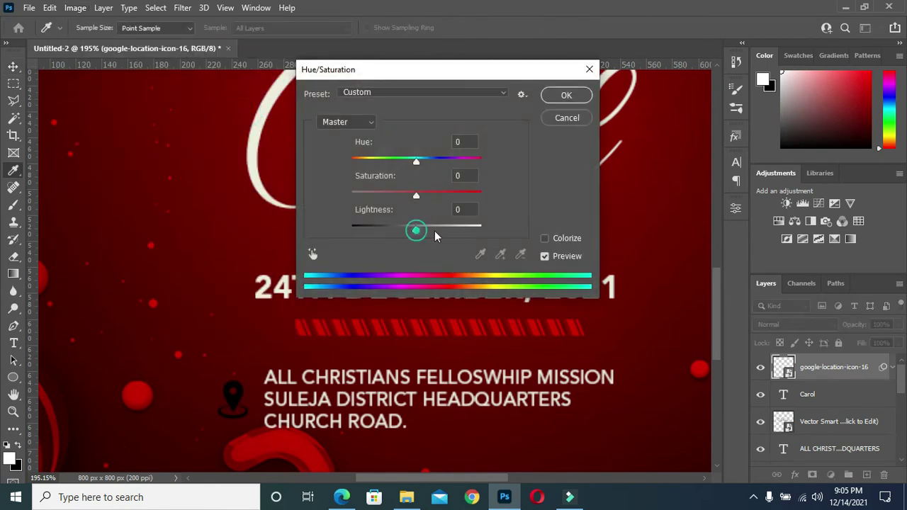
drag(415, 232, 552, 236)
click(567, 95)
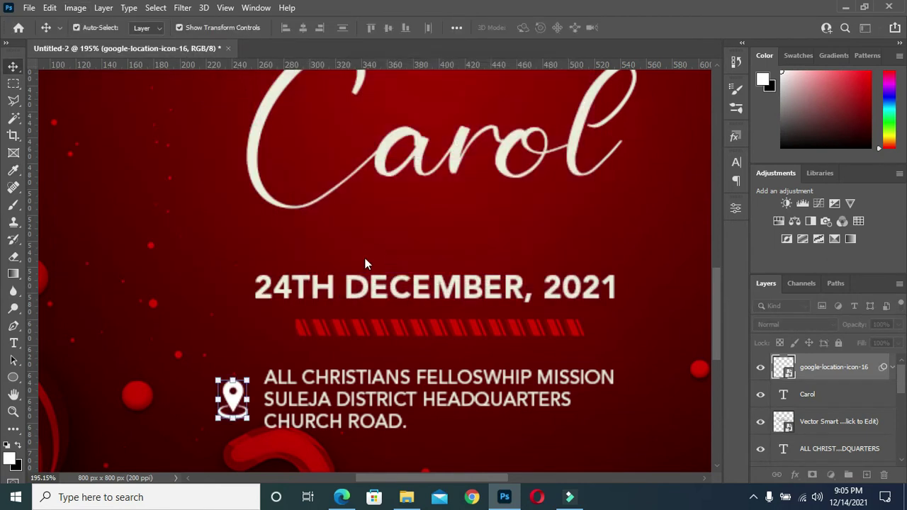
scroll(235, 173, down, 2)
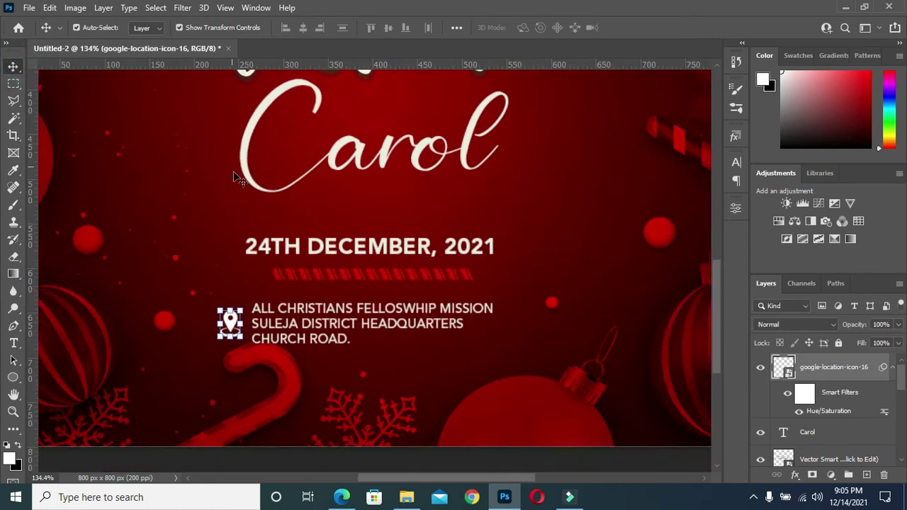
scroll(235, 173, down, 2)
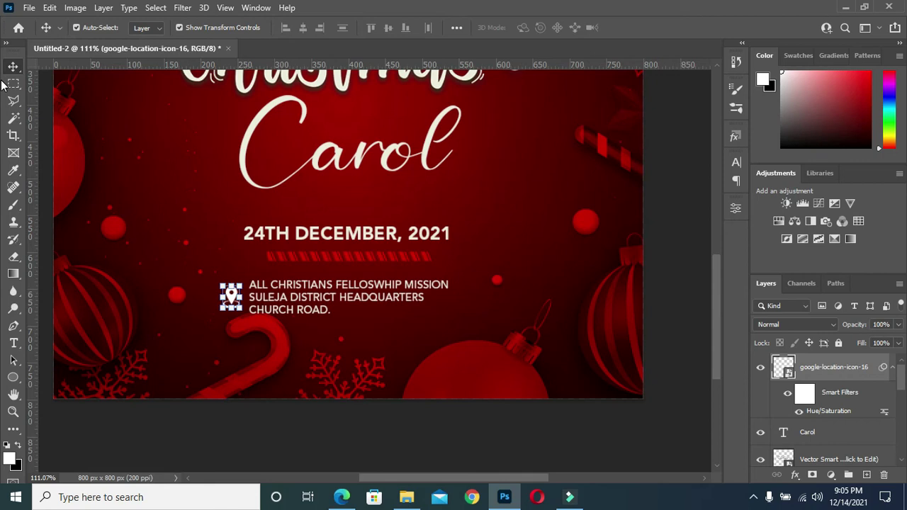
Fit the whole poster in the window and select the Carol title layer
key(ctrl+0)
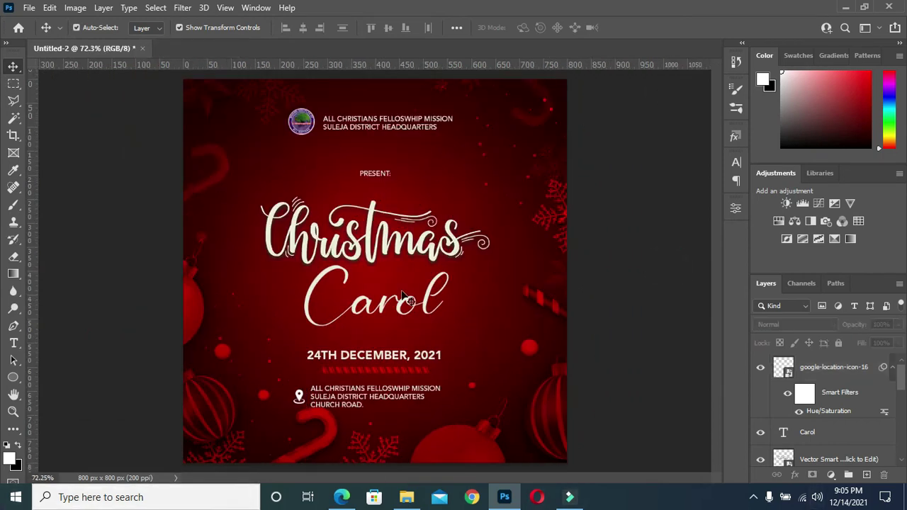
scroll(397, 383, up, 1)
scroll(397, 383, up, 1)
click(370, 255)
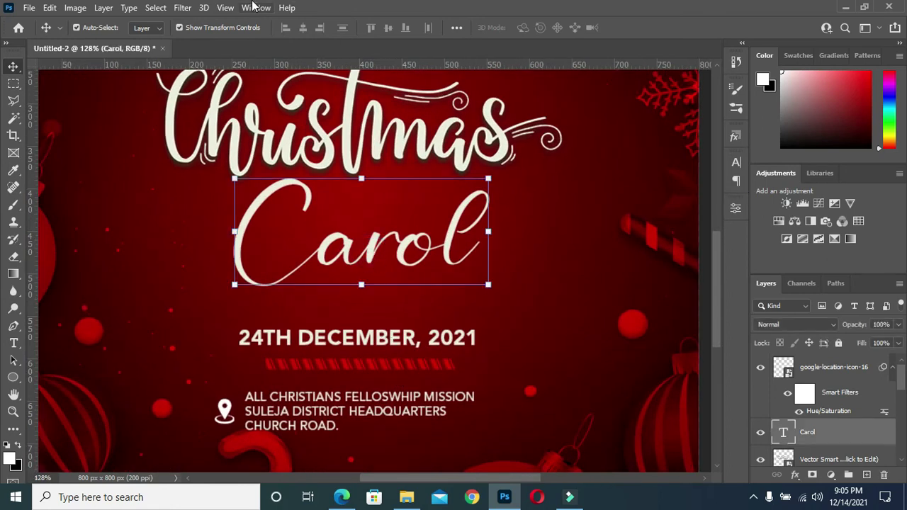
Add a Drop Shadow layer style to the Carol title
scroll(461, 126, down, 1)
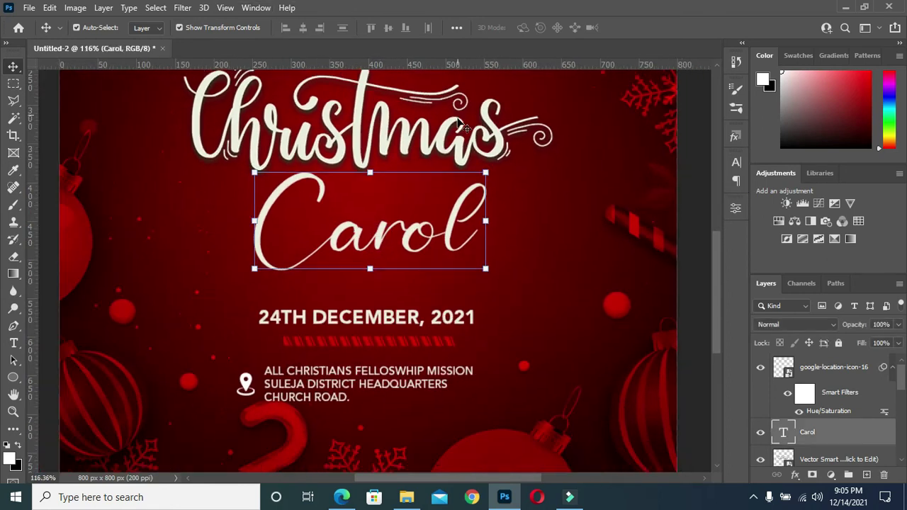
click(795, 475)
click(818, 470)
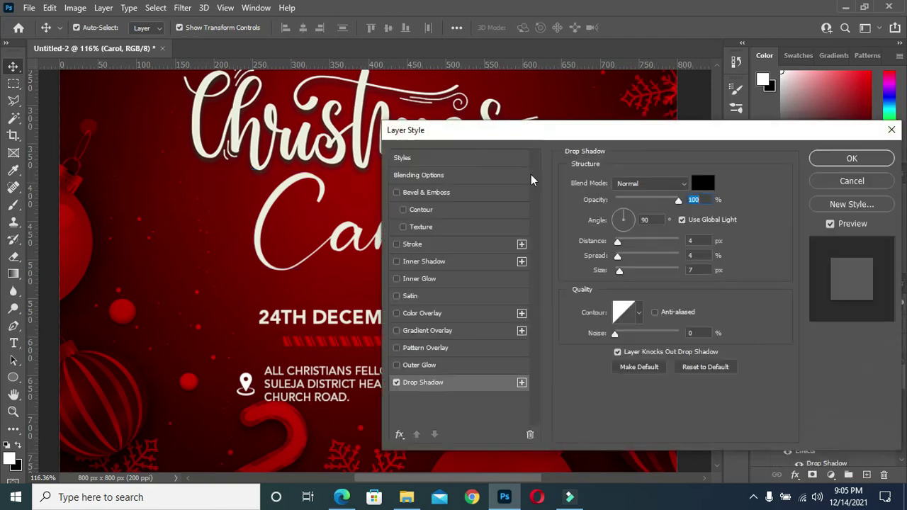
drag(526, 133, 634, 129)
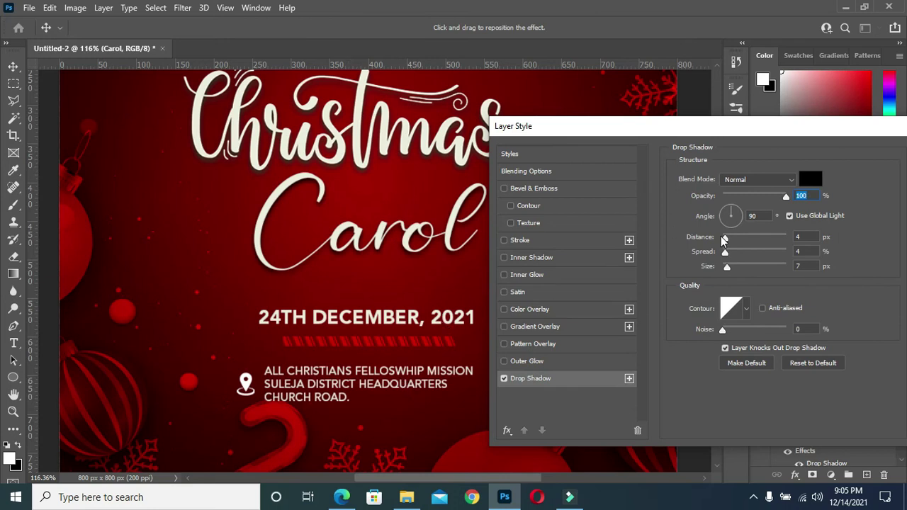
Set the shadow to 6 px distance, 6% spread and 8 px size, then view the whole poster
drag(727, 241, 728, 255)
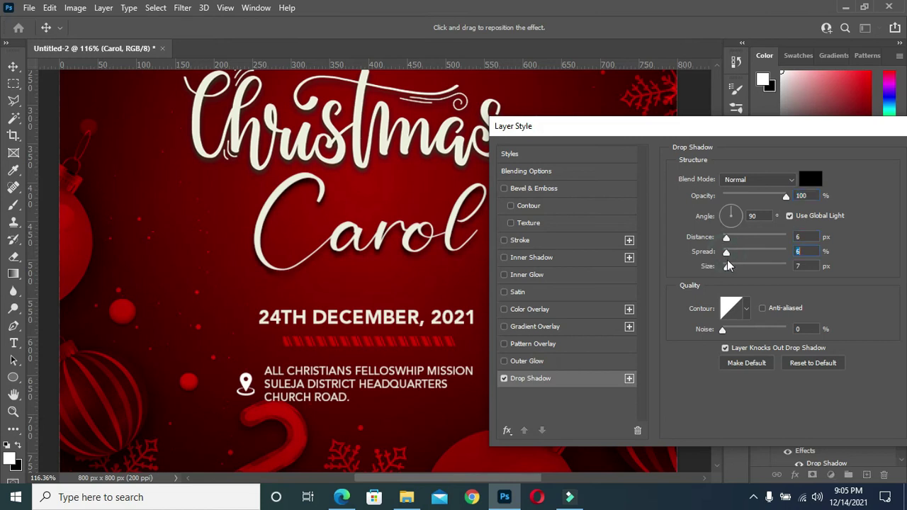
drag(728, 266, 731, 271)
click(731, 272)
text(7)
key(Up)
drag(745, 134, 454, 145)
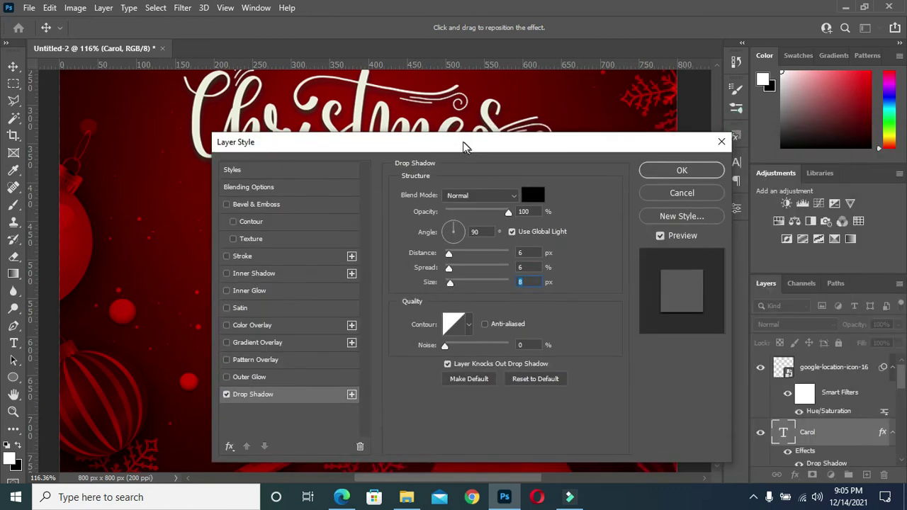
click(687, 167)
key(ctrl+0)
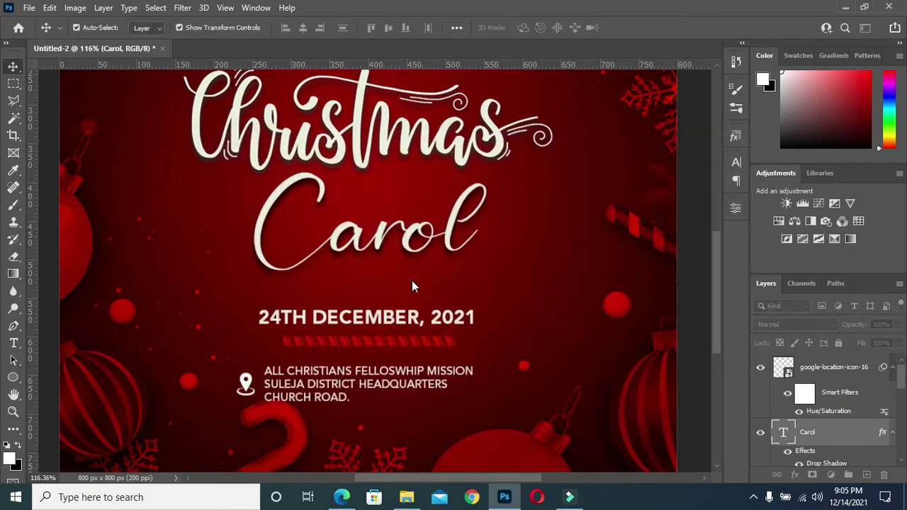
key(ctrl+minus)
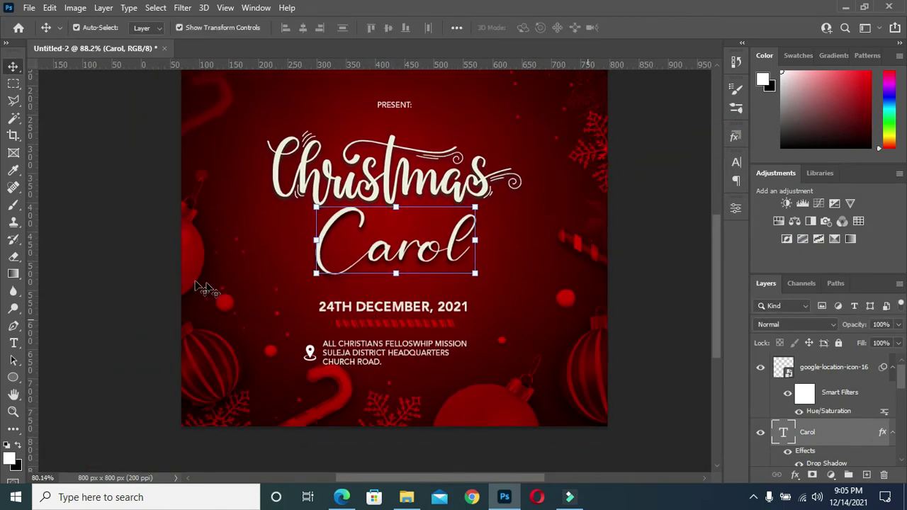
Copy Carol's drop shadow onto the ALL CHRISTIANS FELLOWSHIP MISSION address layer via its fx icon
click(894, 368)
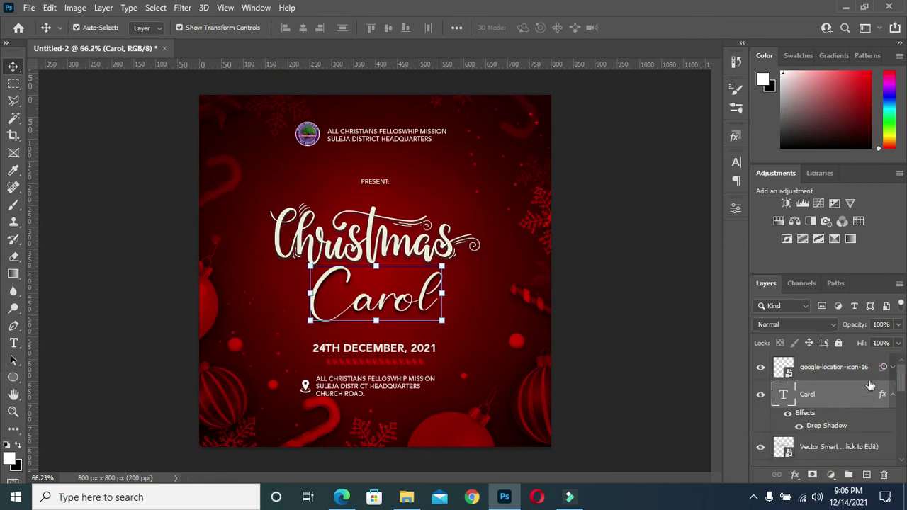
click(893, 396)
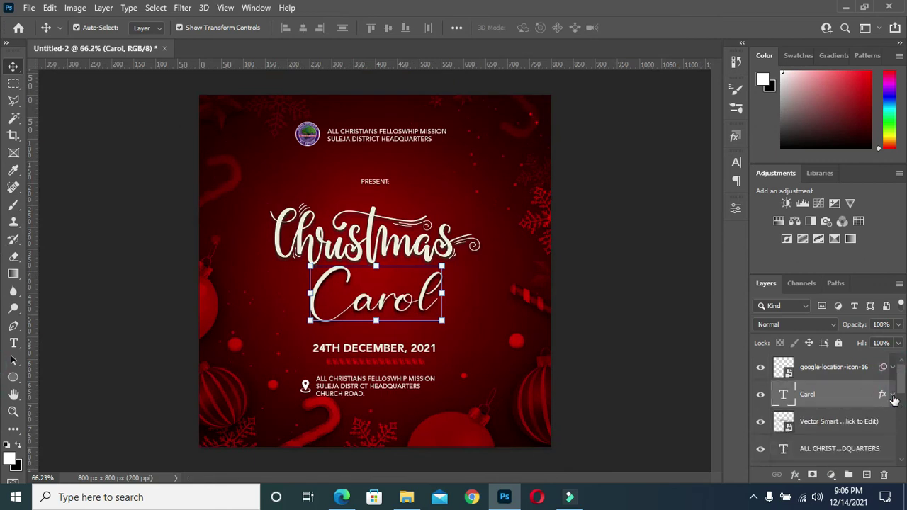
scroll(853, 417, down, 1)
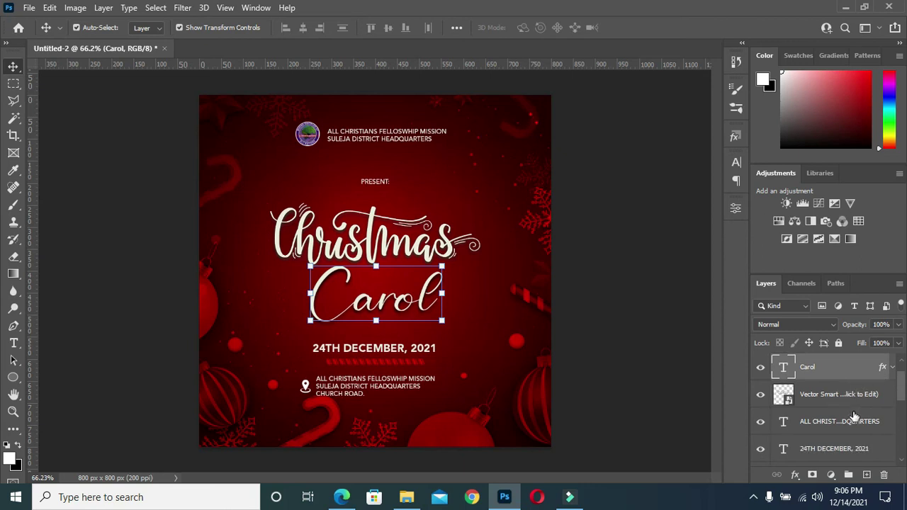
scroll(845, 384, up, 1)
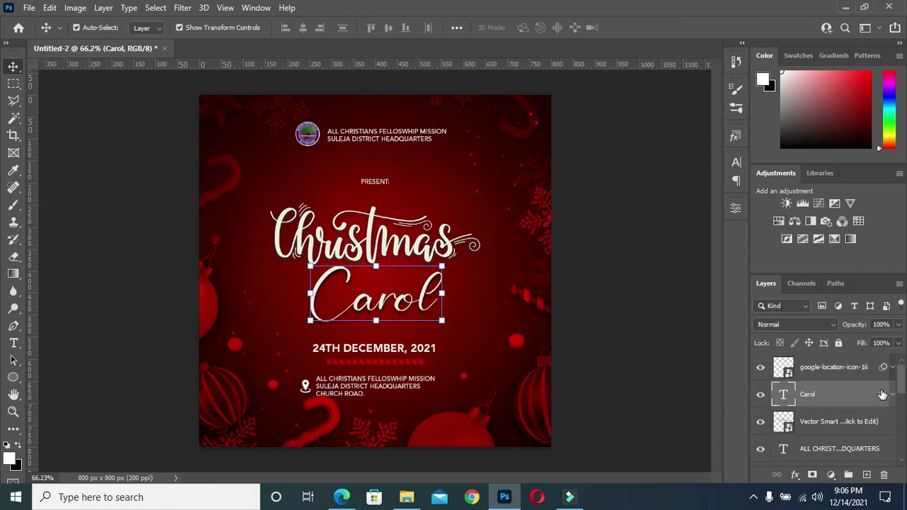
drag(883, 395, 885, 405)
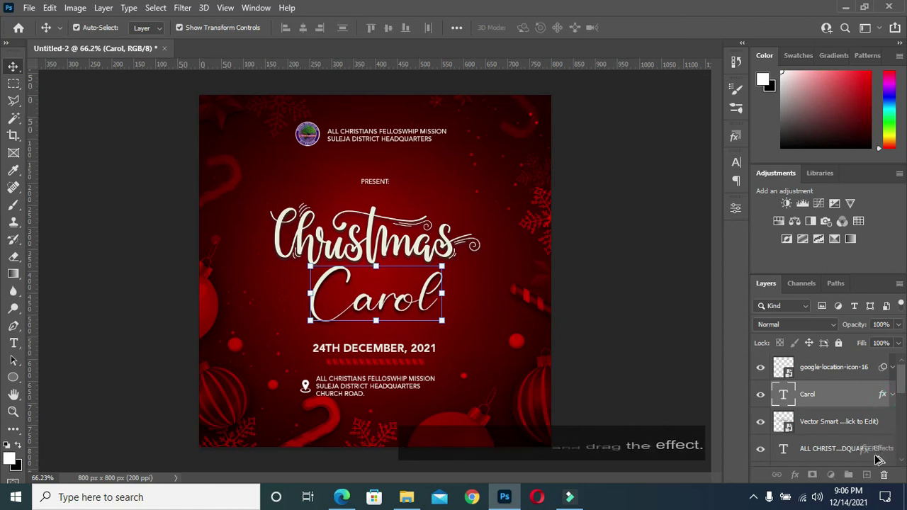
drag(879, 460, 879, 454)
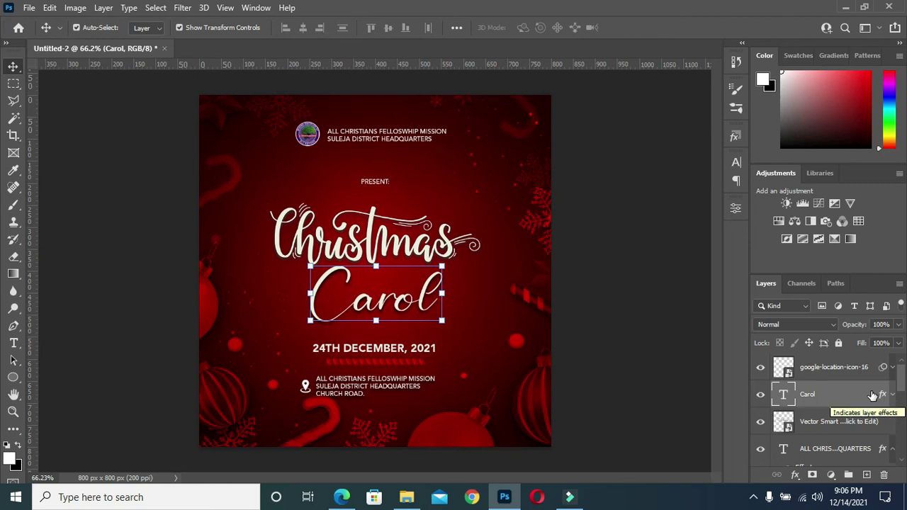
scroll(886, 390, down, 3)
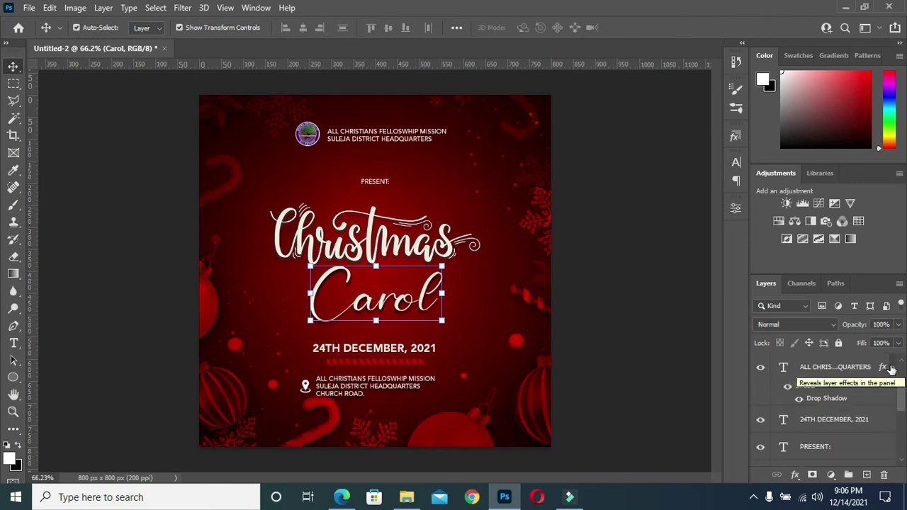
click(892, 368)
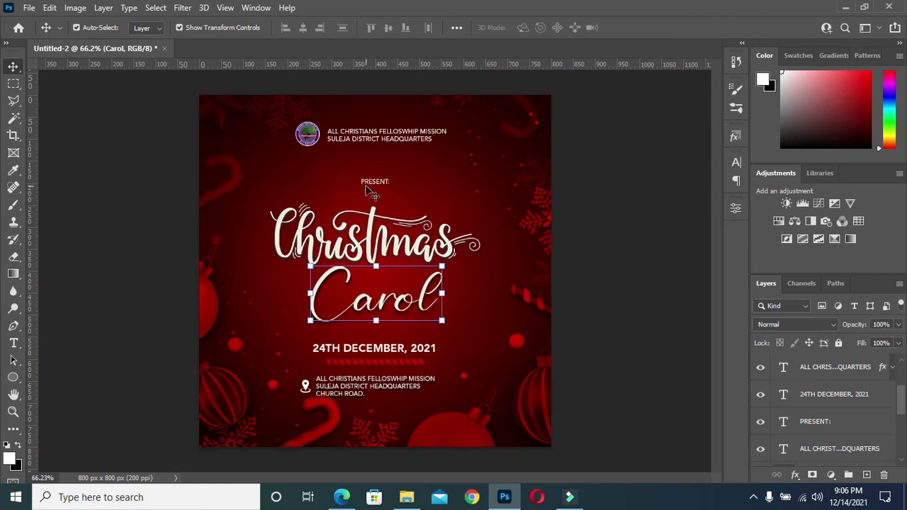
click(369, 186)
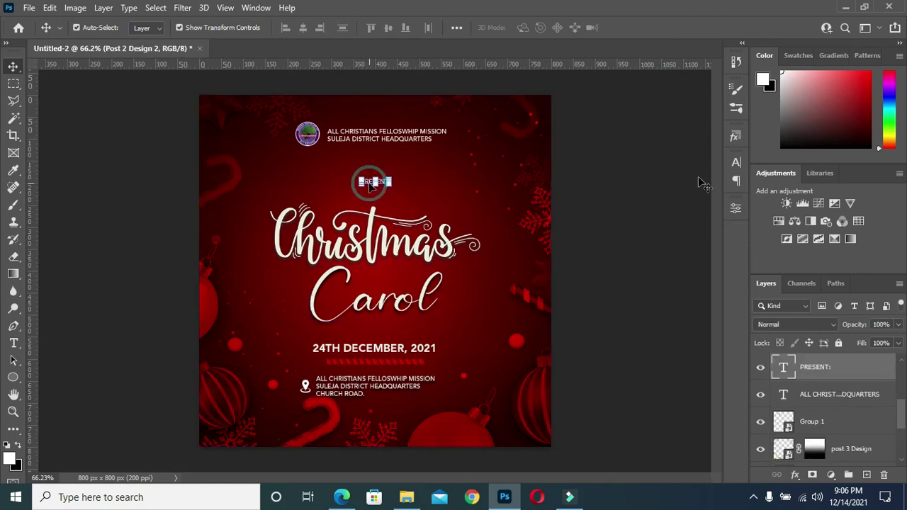
Give PRESENT: 1000 tracking and 9 pt size, recentred under the logo
click(737, 162)
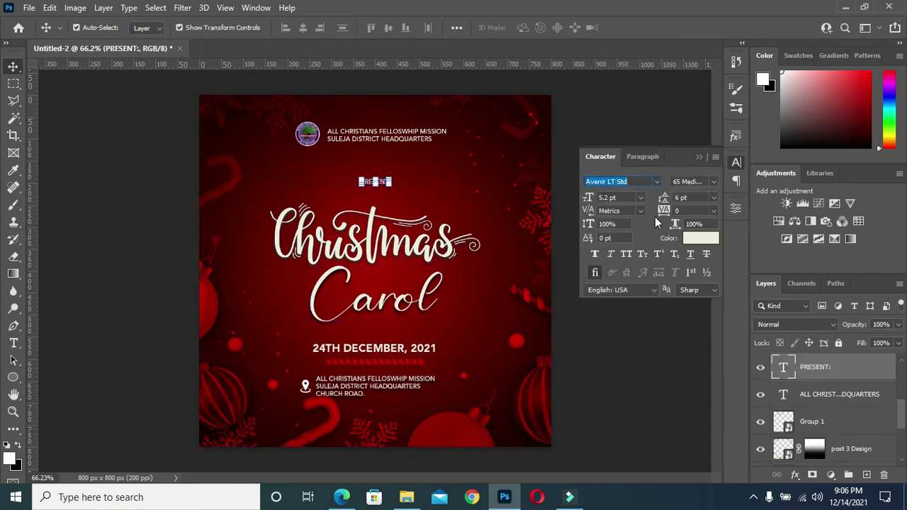
click(665, 208)
drag(671, 212, 695, 229)
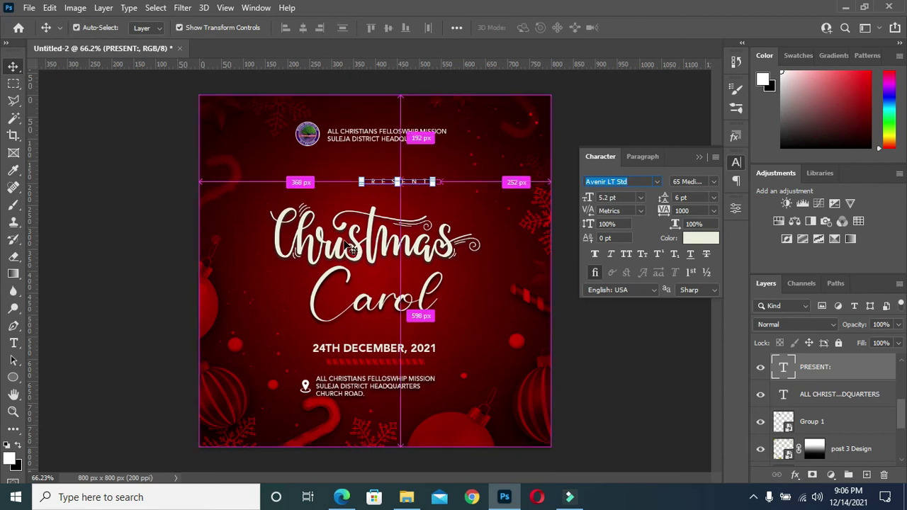
drag(381, 185, 348, 183)
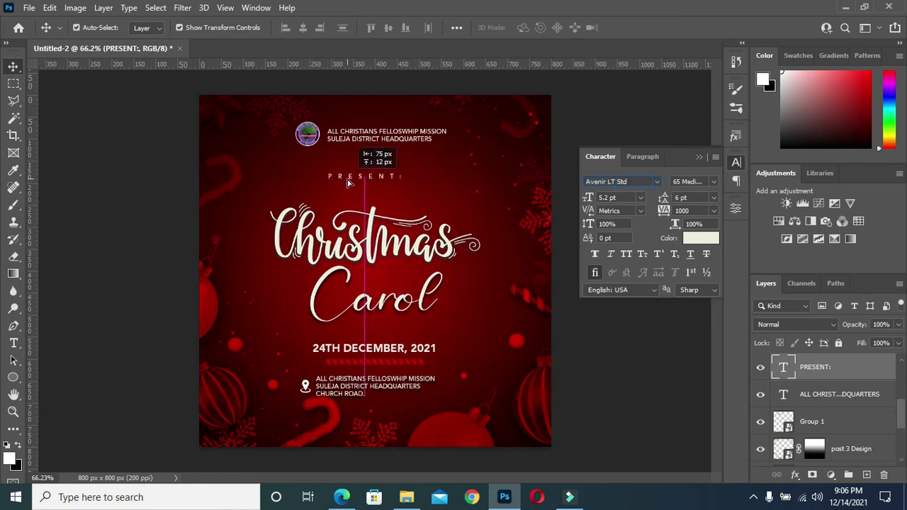
click(614, 338)
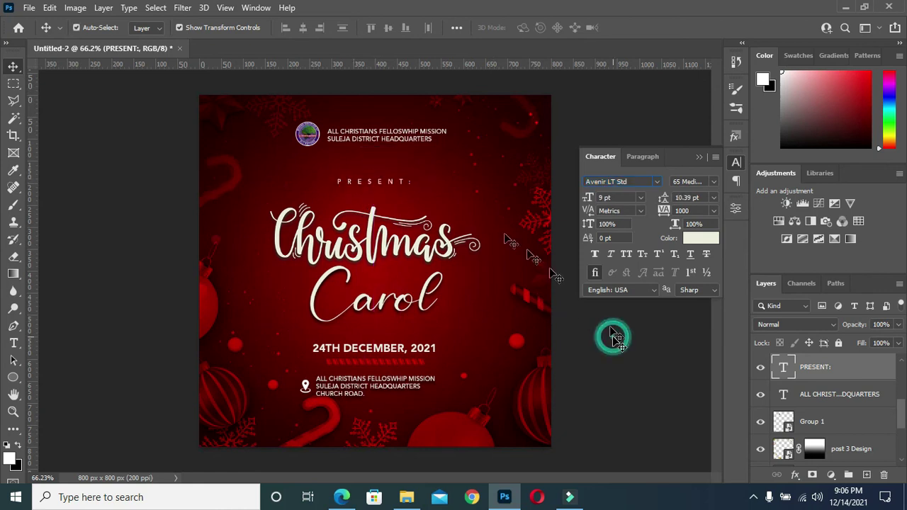
Copy the address layer's drop shadow onto the 24TH DECEMBER and PRESENT: layers
click(699, 157)
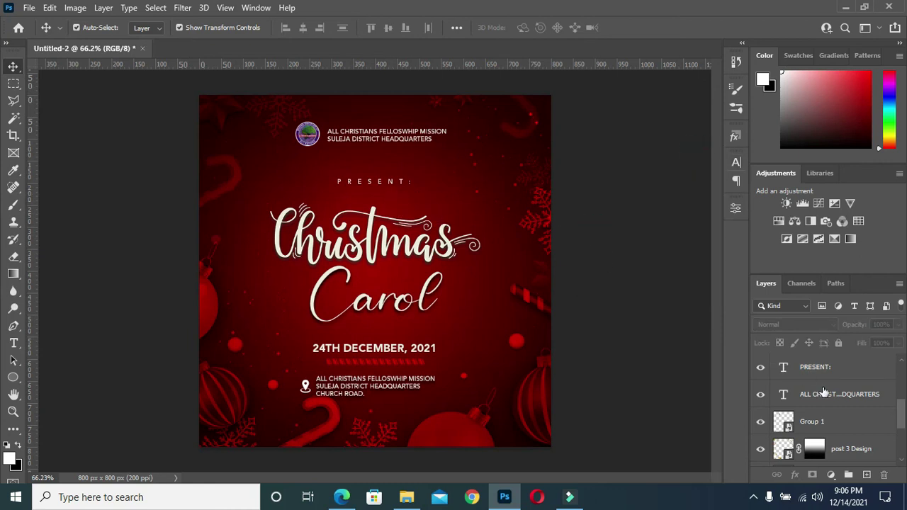
scroll(853, 395, up, 2)
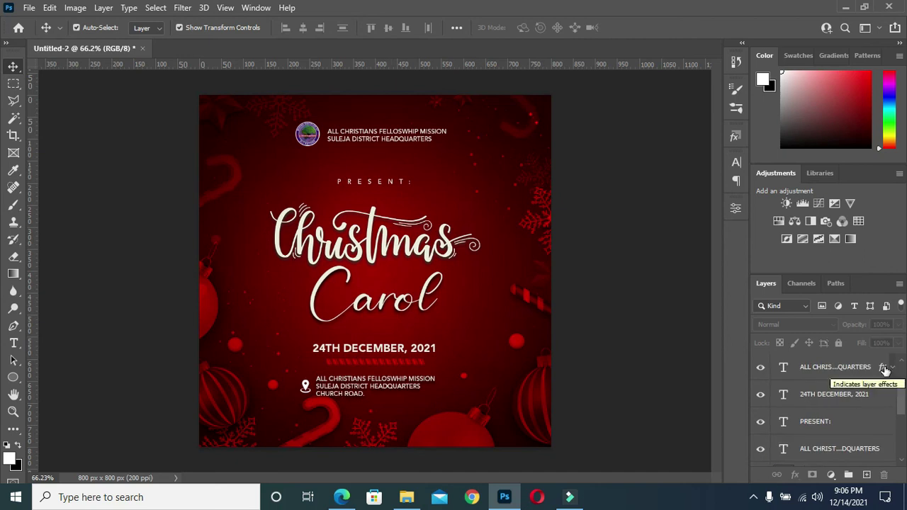
click(883, 368)
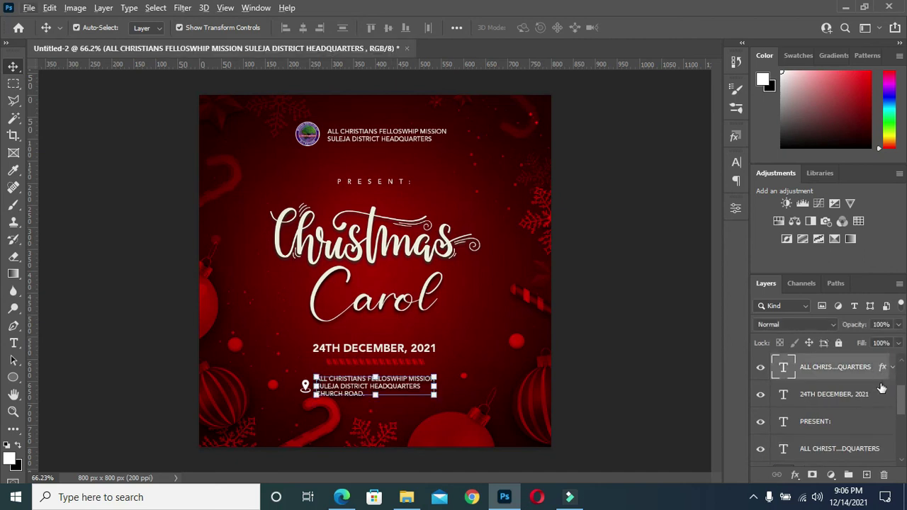
click(694, 376)
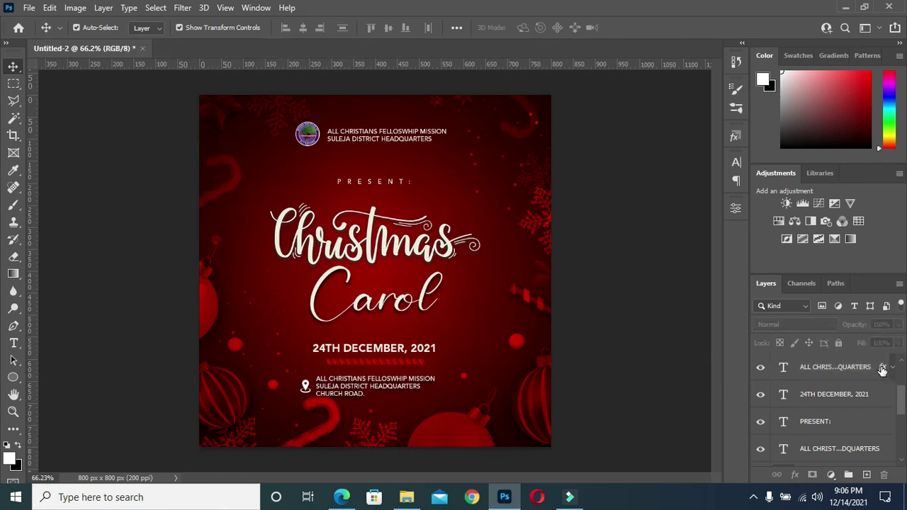
click(882, 369)
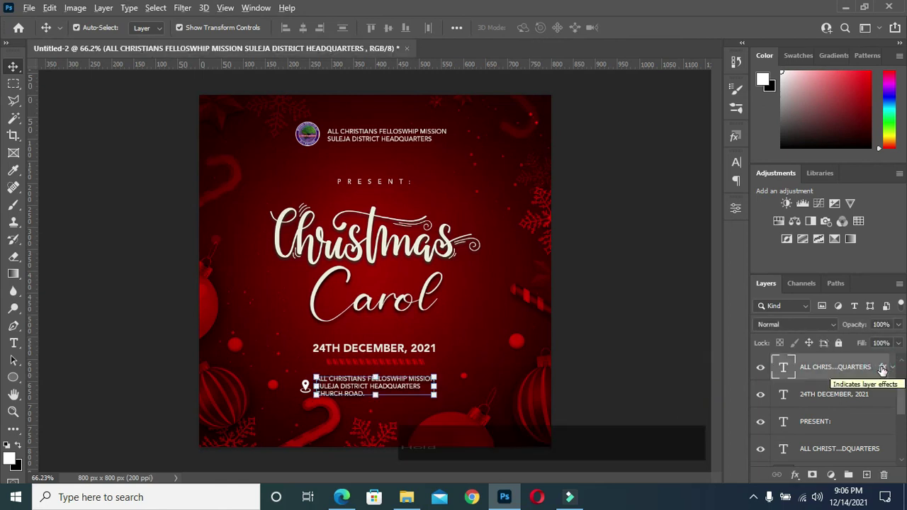
mouse_move(882, 370)
mouse_down()
mouse_move(877, 456)
mouse_move(877, 448)
mouse_up()
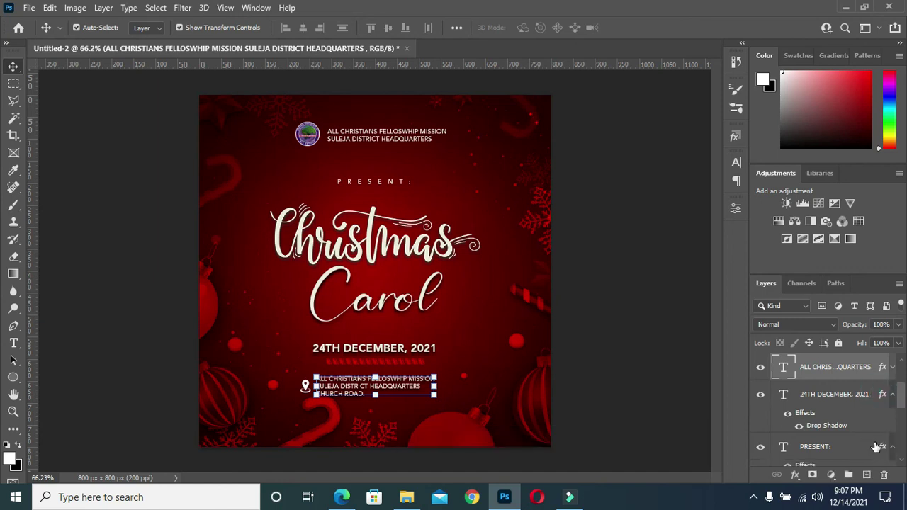
click(893, 395)
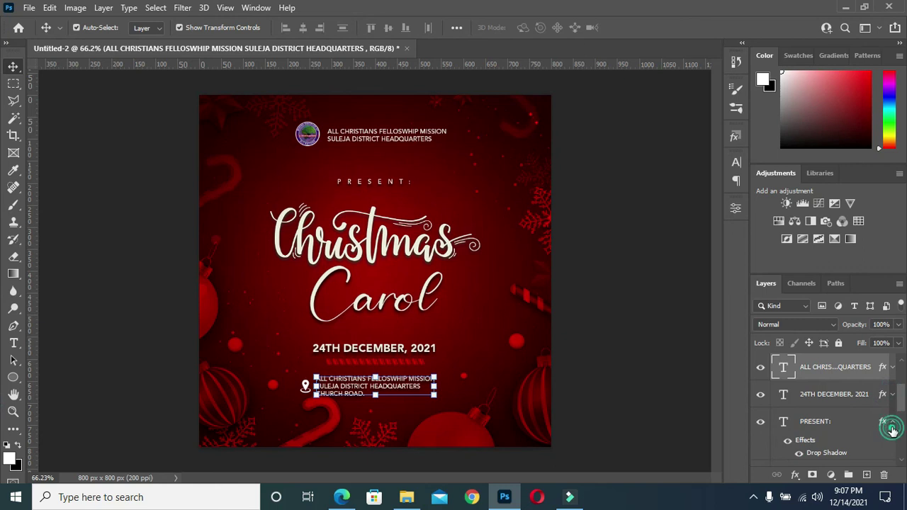
click(892, 429)
Select the logo Group 1 and Gradient Fill 1 background layers together in the Layers panel
scroll(862, 382, down, 3)
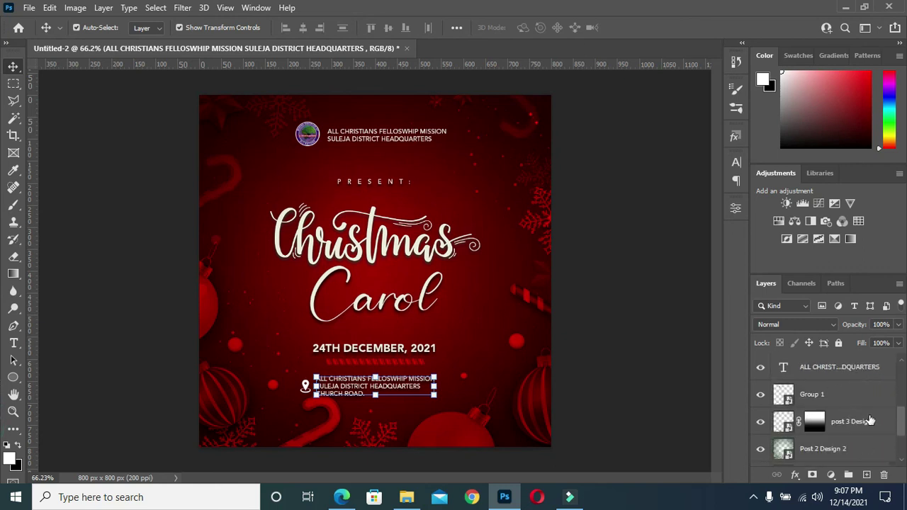
scroll(852, 417, down, 3)
scroll(826, 400, up, 4)
scroll(810, 392, up, 1)
scroll(810, 392, down, 3)
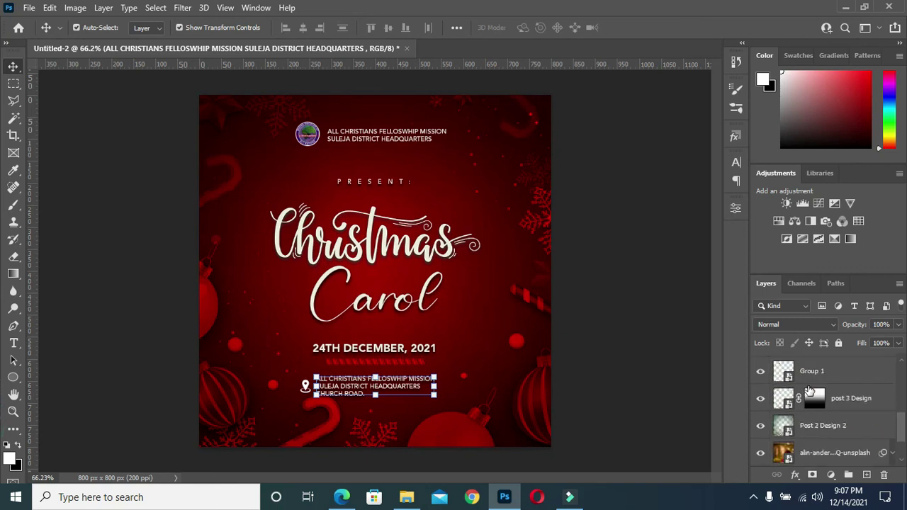
click(822, 381)
scroll(825, 402, down, 2)
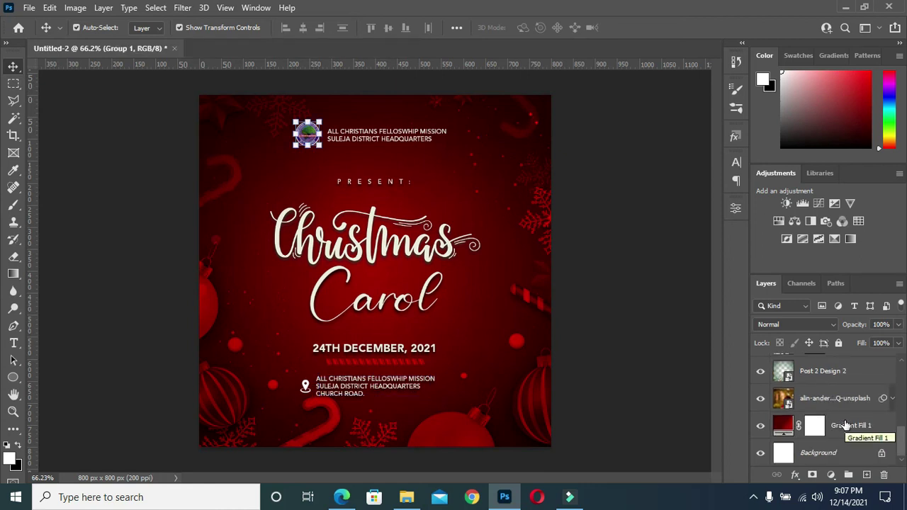
click(846, 424)
scroll(848, 410, up, 3)
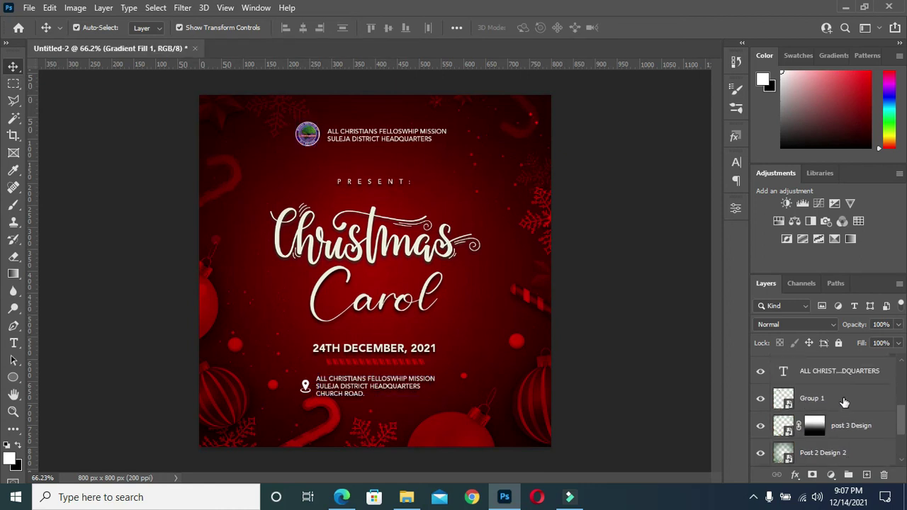
scroll(844, 403, up, 1)
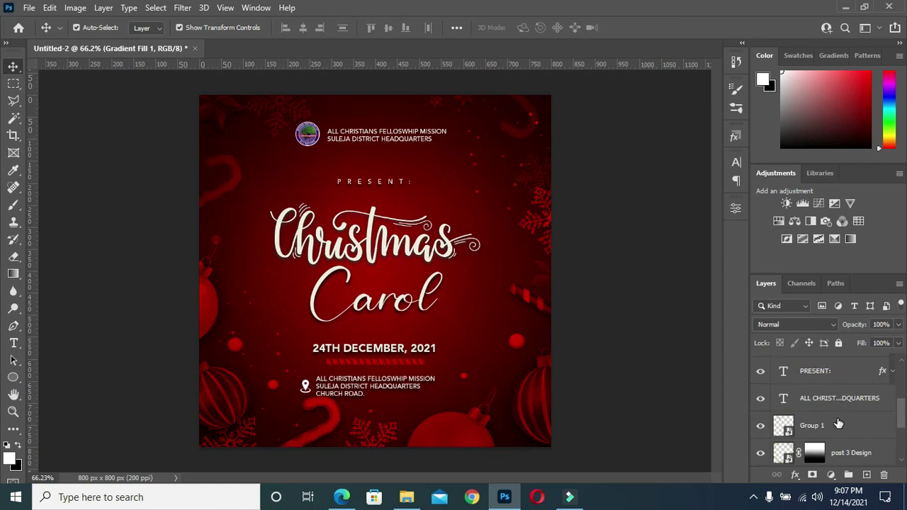
click(838, 423)
Group the selected background layers and name the group BG
key(ctrl+g)
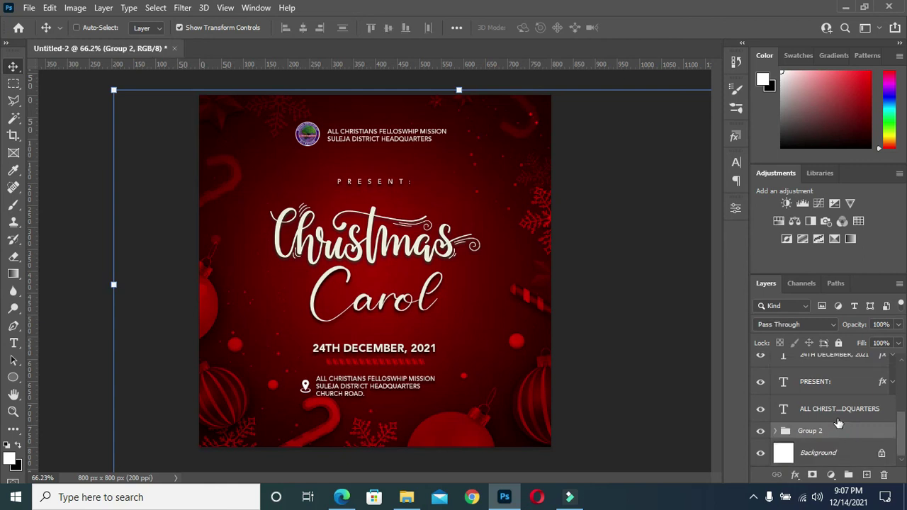
double_click(816, 433)
text(BG)
key(Return)
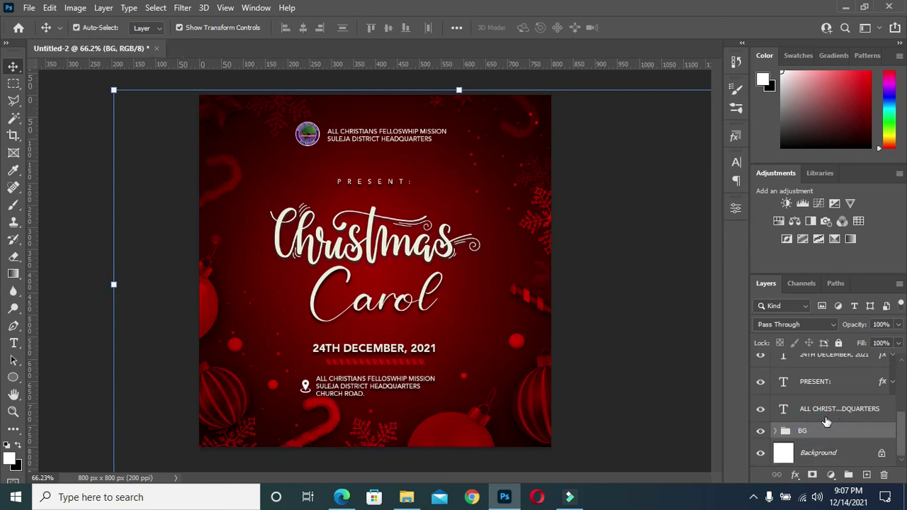
Group all text and logo layers into a new group named TEXT
click(829, 418)
scroll(828, 417, up, 1)
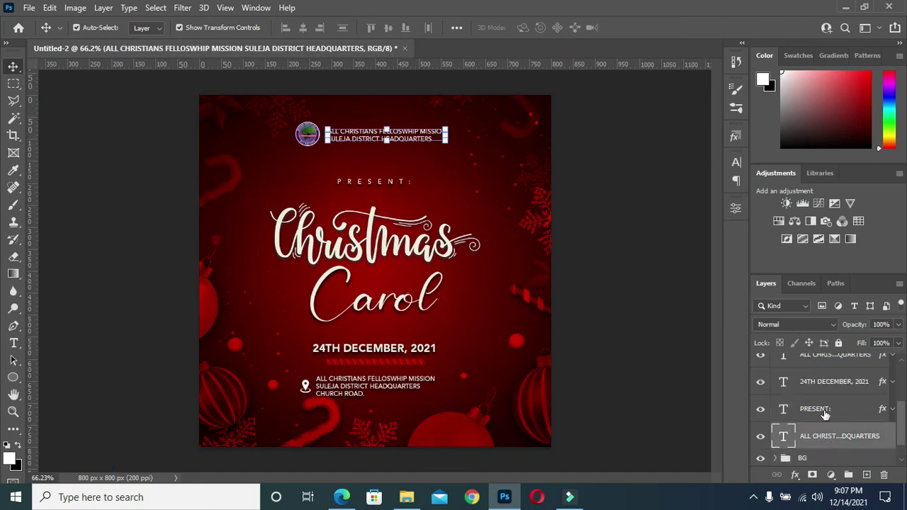
scroll(826, 414, up, 3)
shift+click(824, 368)
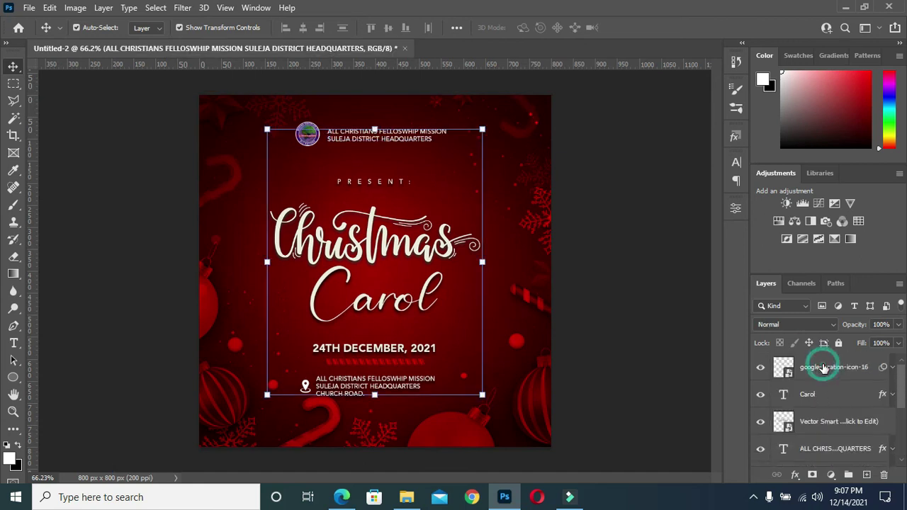
key(ctrl+g)
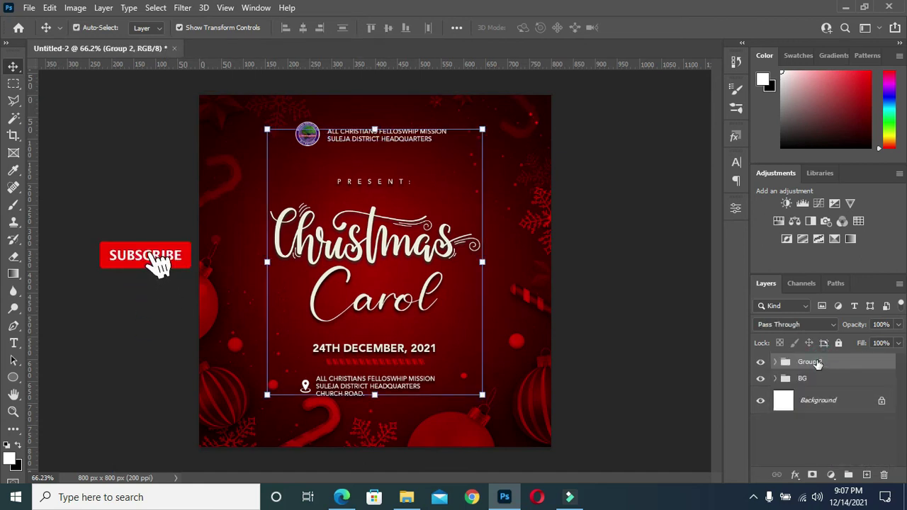
double_click(812, 361)
text(TEXT)
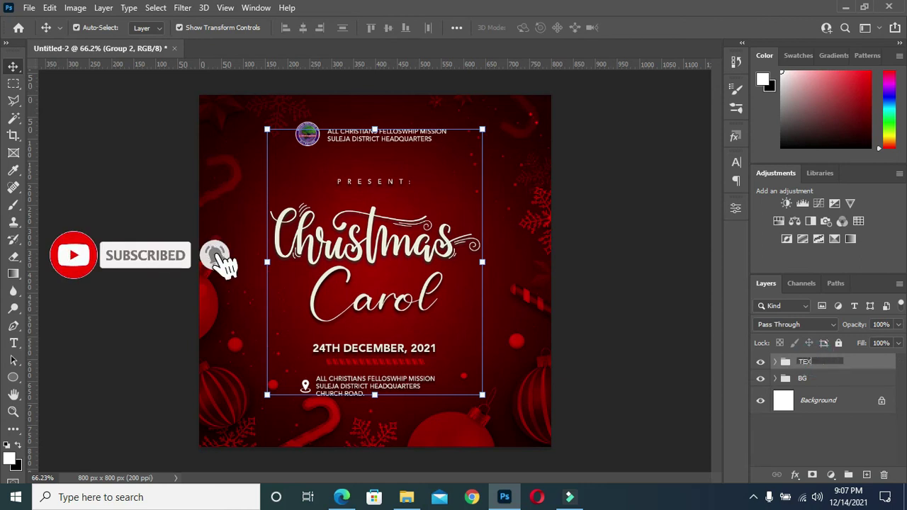
key(Return)
click(619, 304)
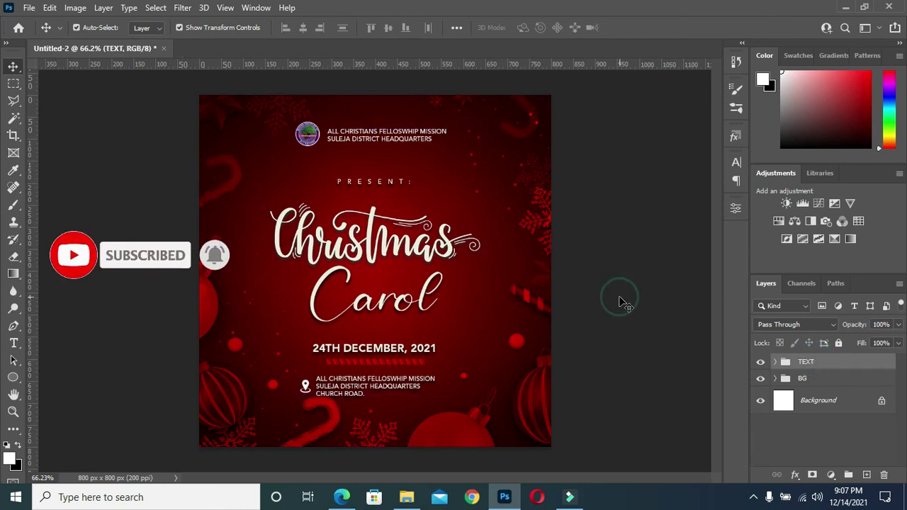
Scale the circular church logo down slightly with a corner handle and commit the transform
scroll(446, 231, down, 1)
scroll(419, 231, up, 1)
scroll(420, 231, up, 1)
scroll(420, 231, down, 5)
scroll(419, 232, up, 1)
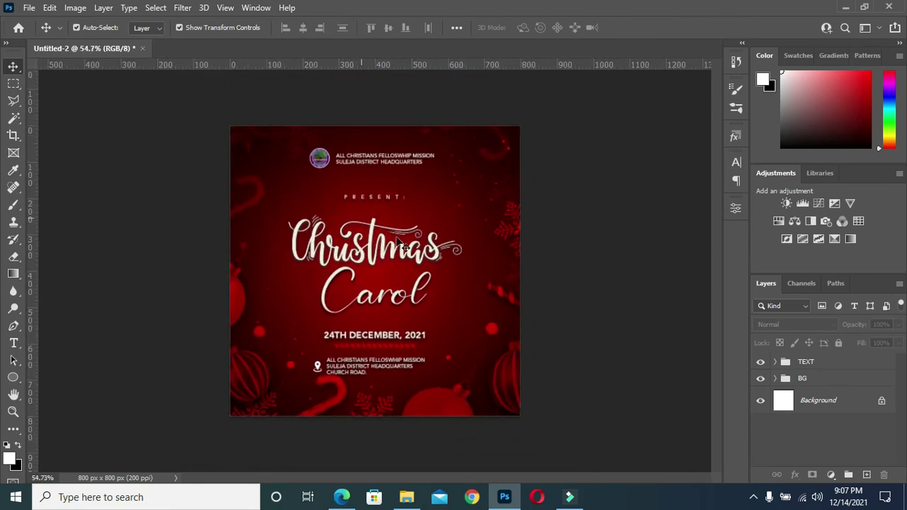
scroll(354, 234, up, 6)
scroll(354, 234, up, 2)
scroll(355, 234, down, 1)
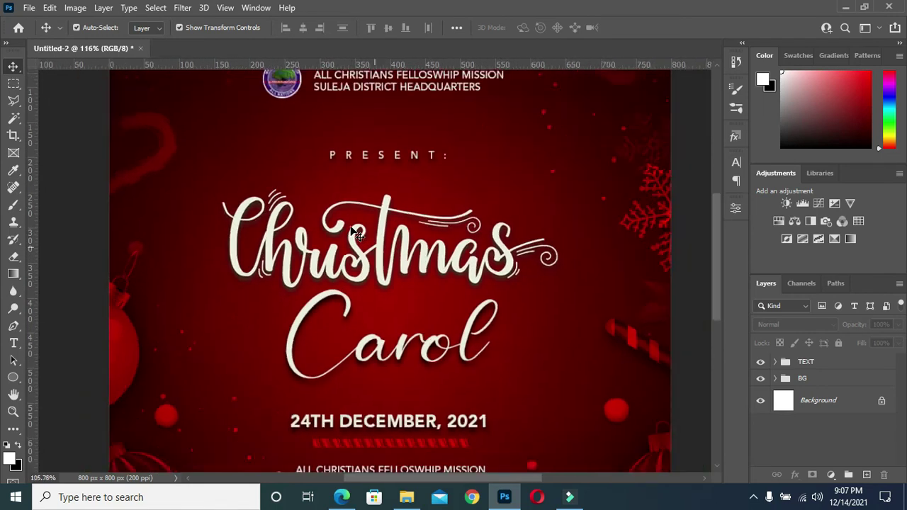
scroll(355, 227, down, 4)
scroll(358, 212, up, 1)
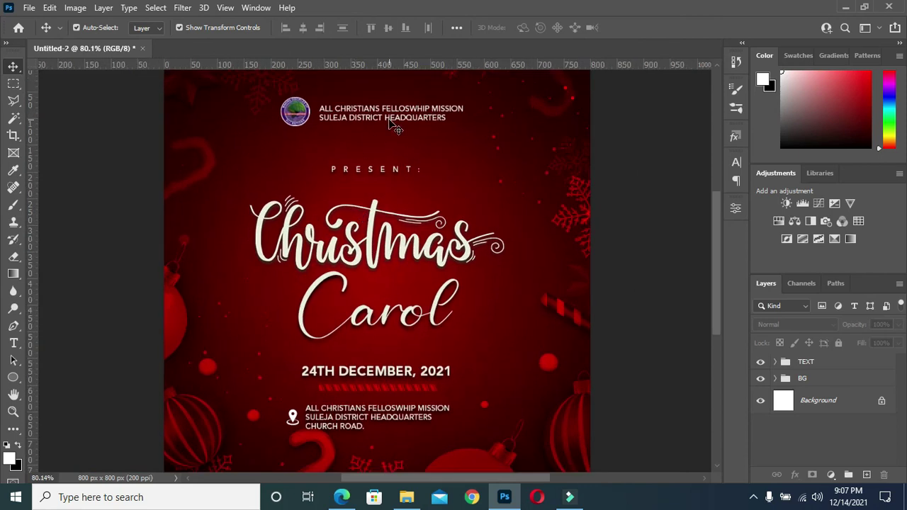
click(296, 120)
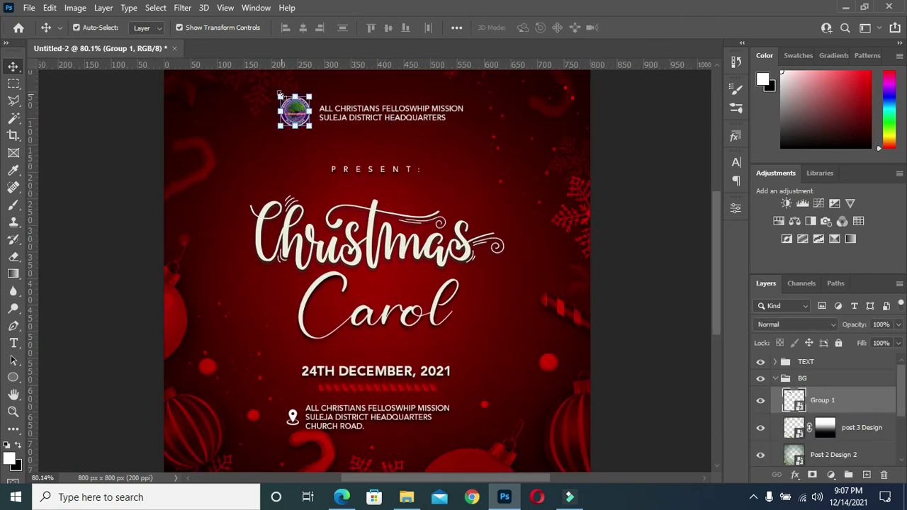
drag(281, 95, 283, 100)
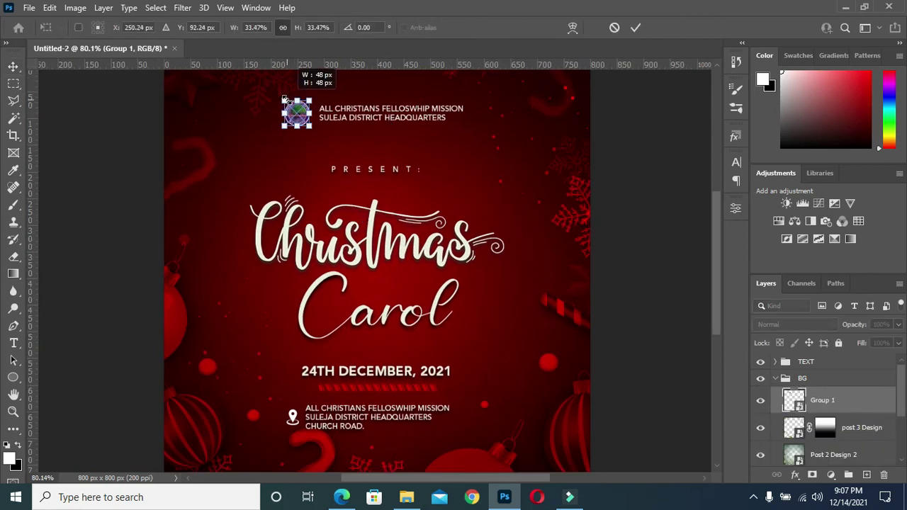
click(636, 27)
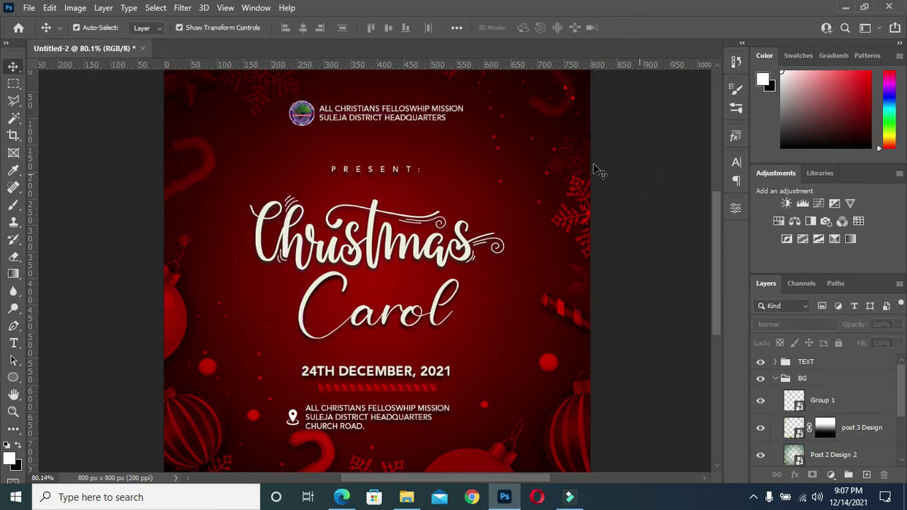
scroll(389, 185, down, 2)
scroll(388, 185, up, 1)
scroll(376, 248, down, 1)
scroll(354, 319, up, 2)
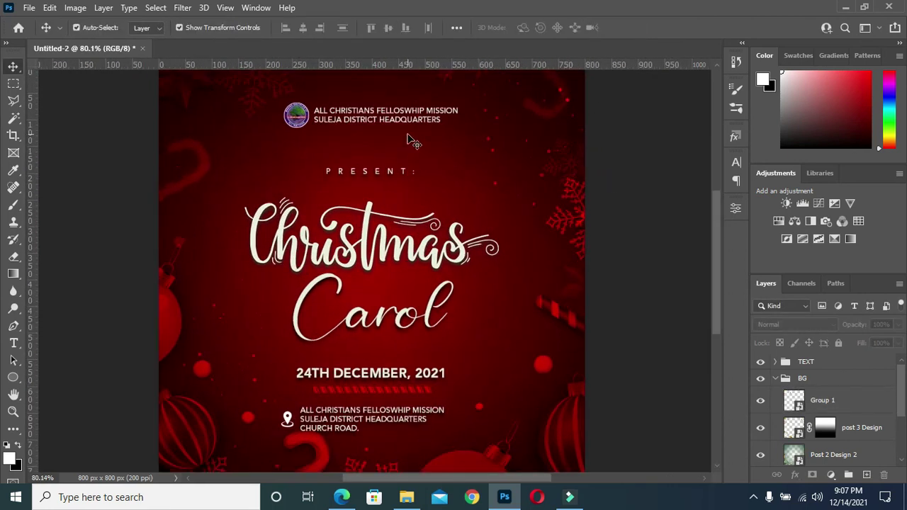
scroll(350, 414, down, 1)
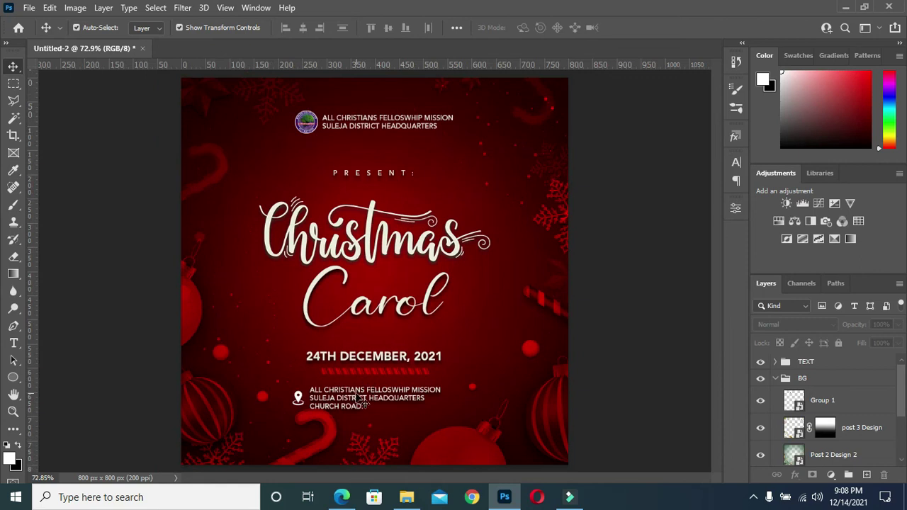
Move the google-location-icon layer beneath the address text layer in the Layers panel
click(366, 401)
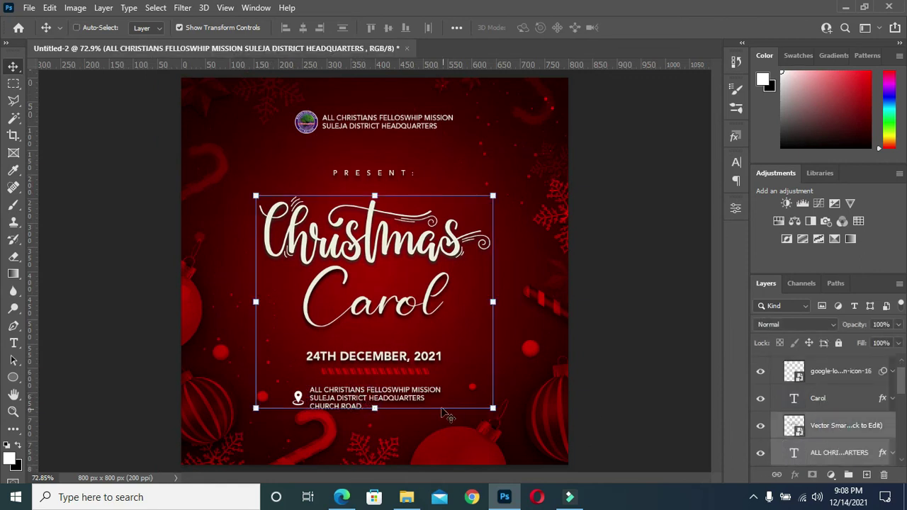
click(672, 397)
scroll(842, 422, down, 1)
click(842, 414)
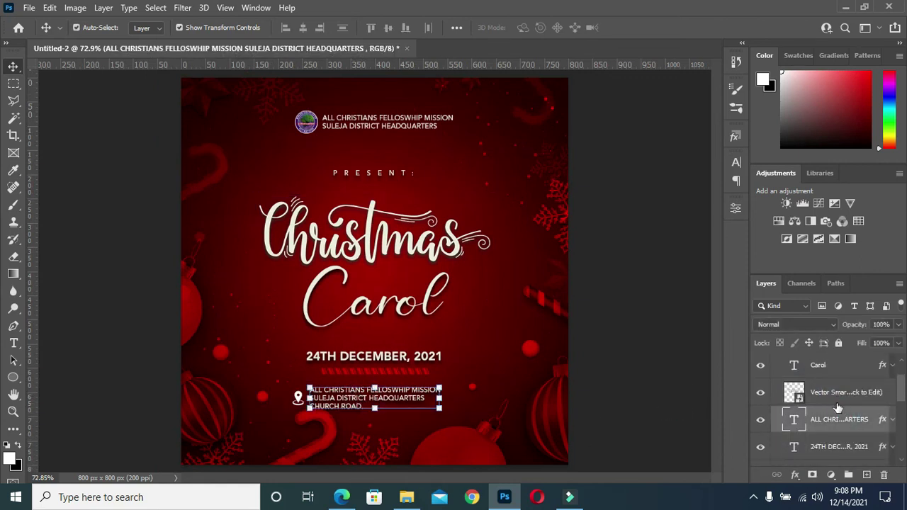
scroll(829, 397, up, 2)
mouse_move(828, 383)
mouse_down()
mouse_move(832, 462)
mouse_move(832, 417)
mouse_up()
click(833, 429)
drag(831, 400, 833, 429)
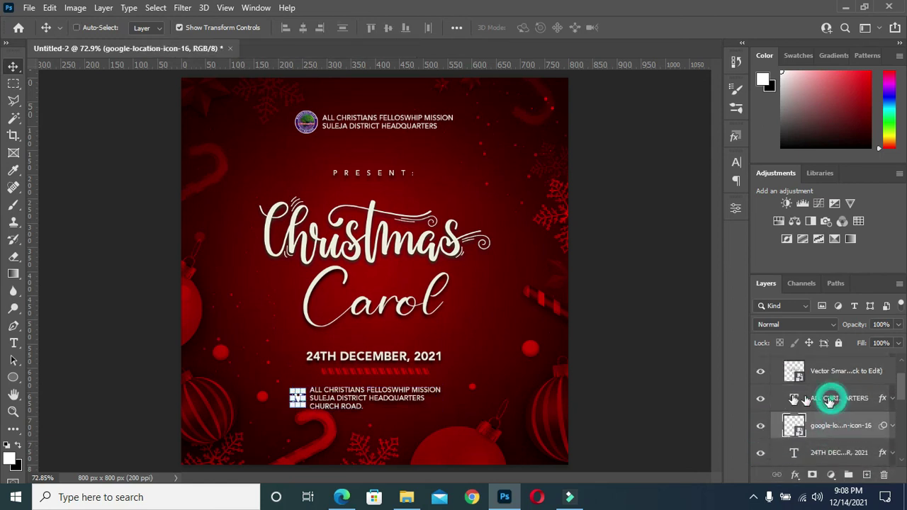
click(839, 398)
Nudge the address text right and scale the address block with its pin to 94.09%
key(Right)
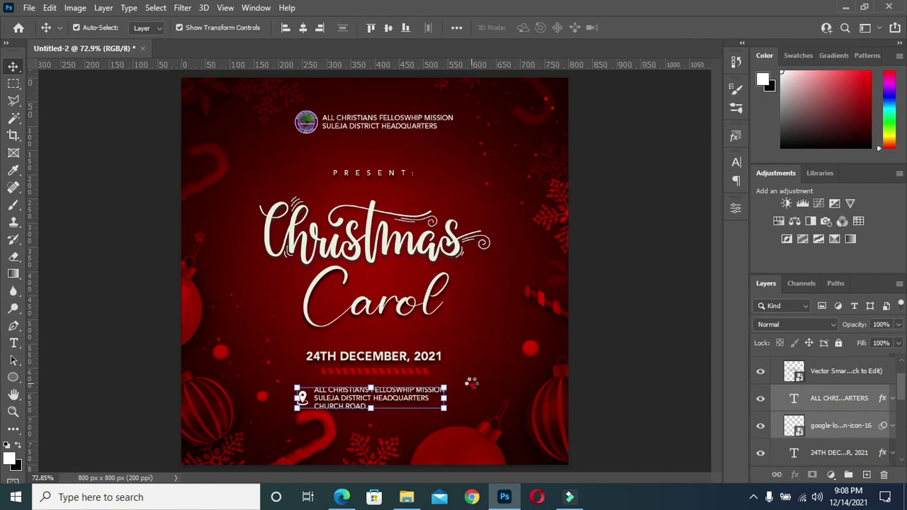
scroll(310, 415, up, 1)
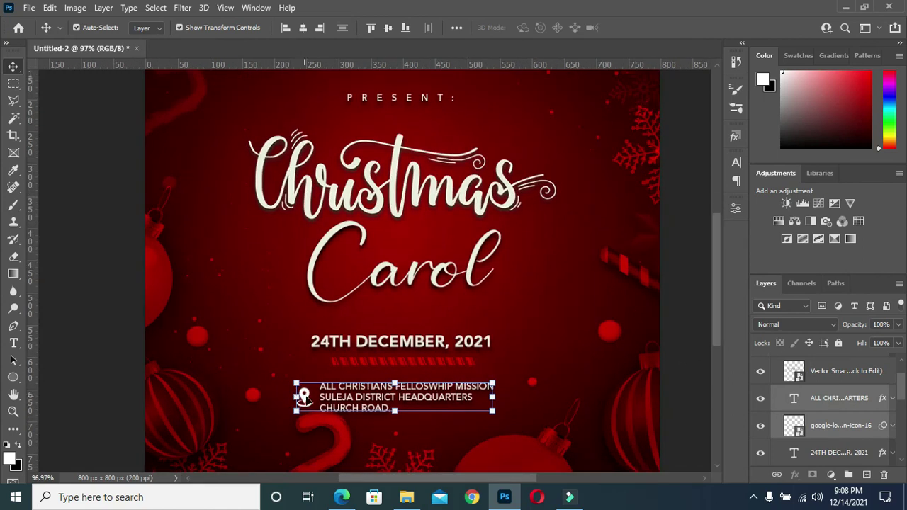
scroll(310, 415, up, 1)
scroll(310, 415, up, 1)
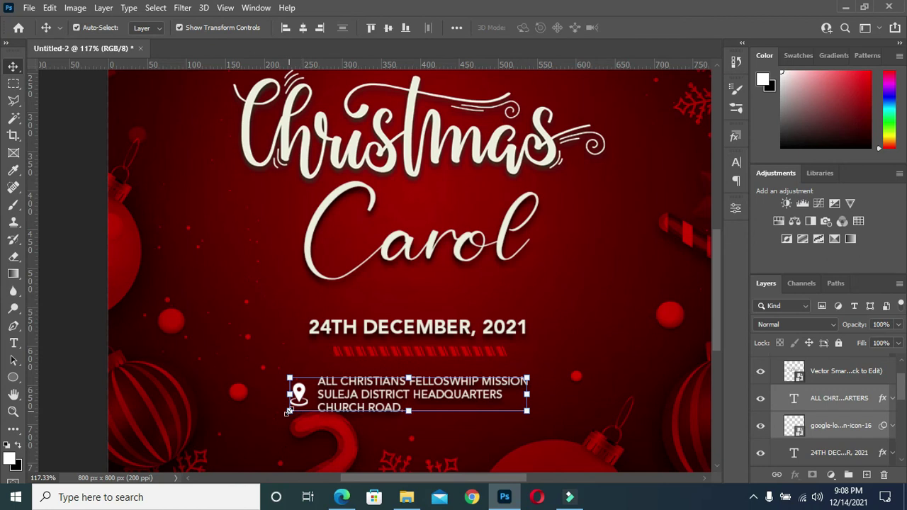
drag(289, 411, 304, 409)
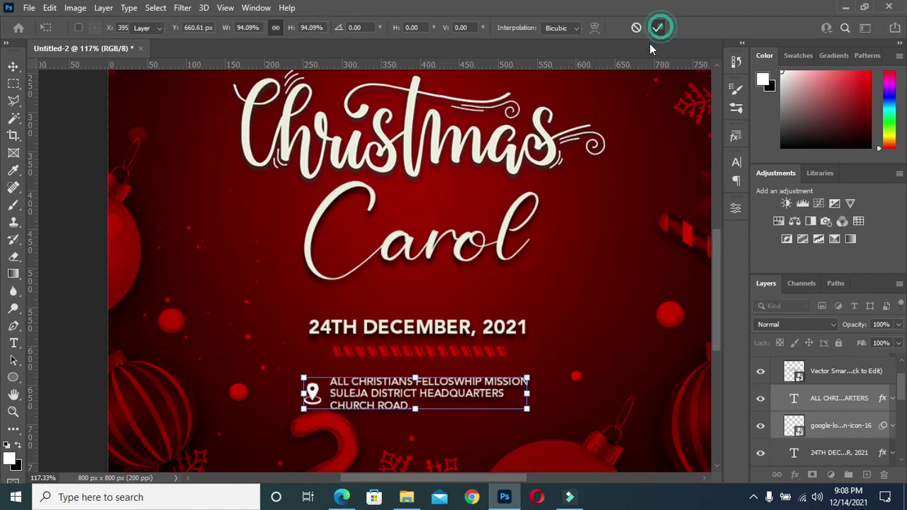
scroll(553, 275, down, 3)
scroll(553, 275, down, 1)
click(609, 277)
scroll(447, 325, up, 2)
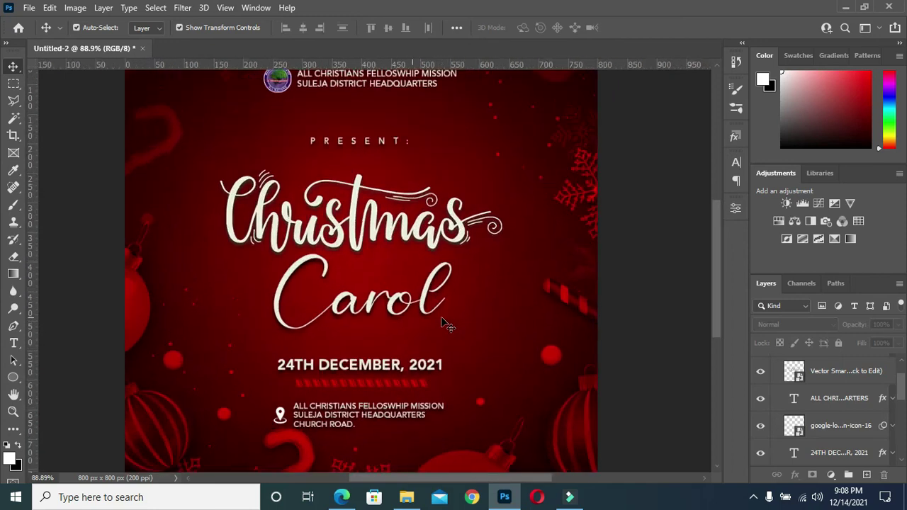
scroll(333, 241, down, 1)
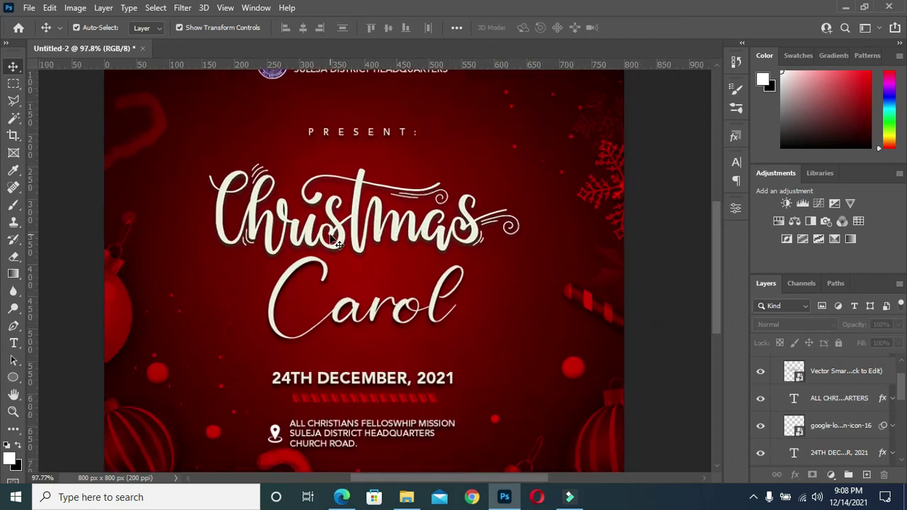
scroll(333, 241, down, 1)
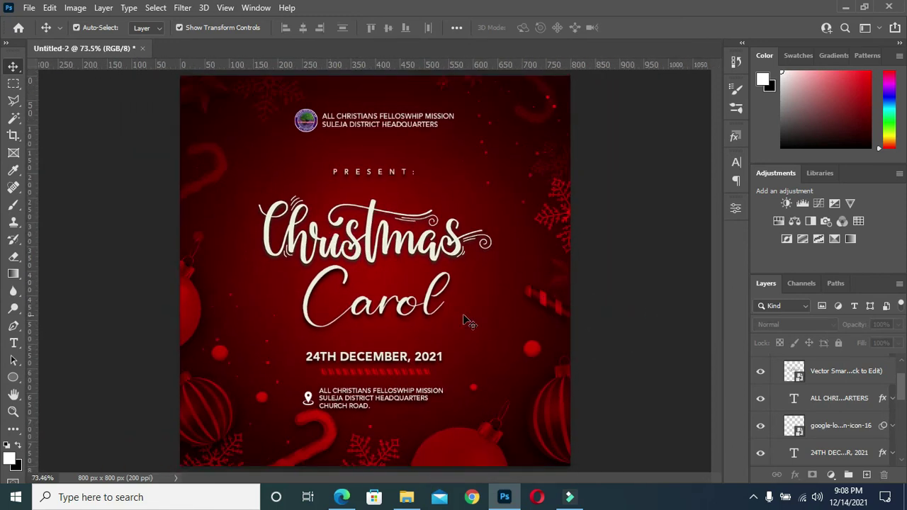